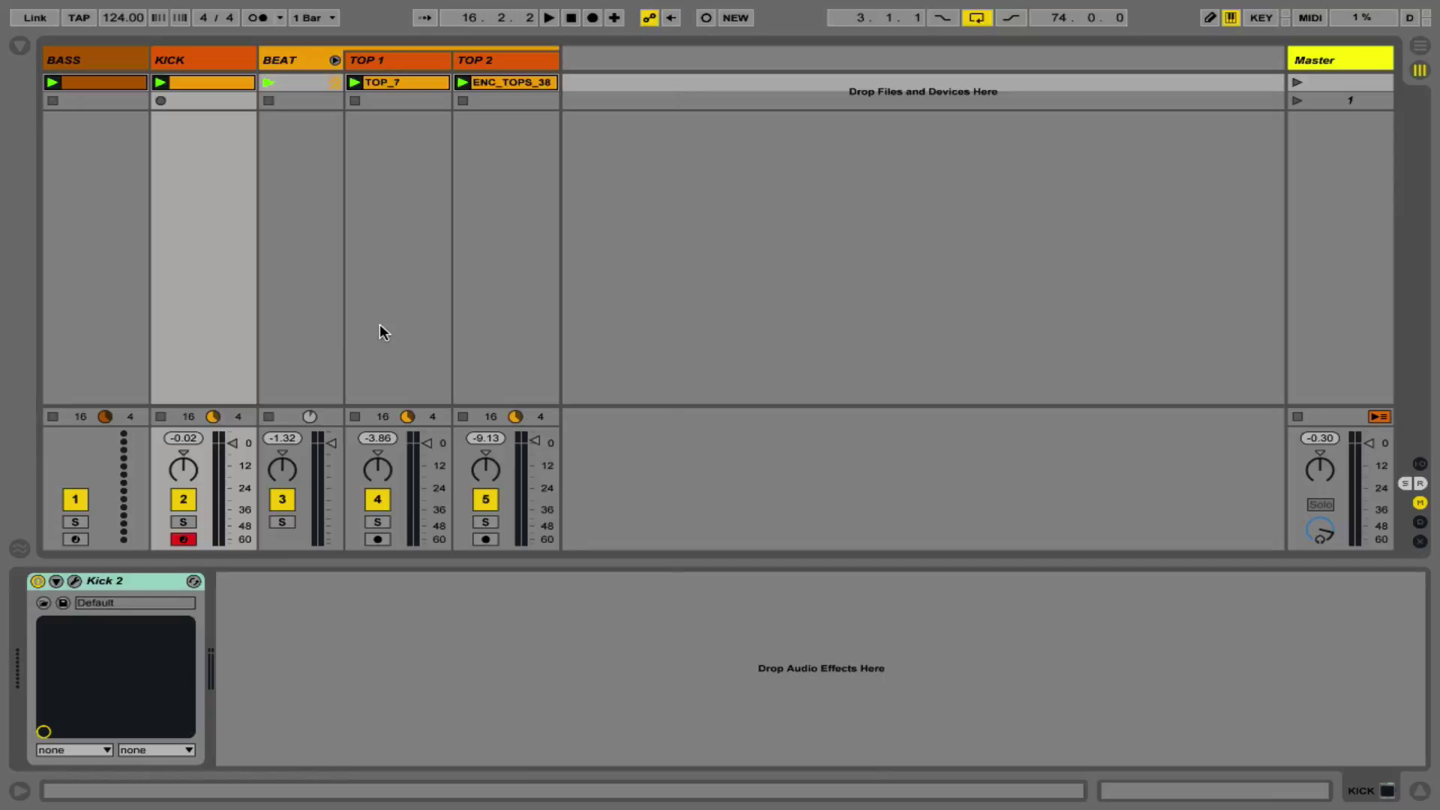
Step: Audition the BEAT group and the KICK track one at a time in solo, ending with playback stopped
left_click(283, 523)
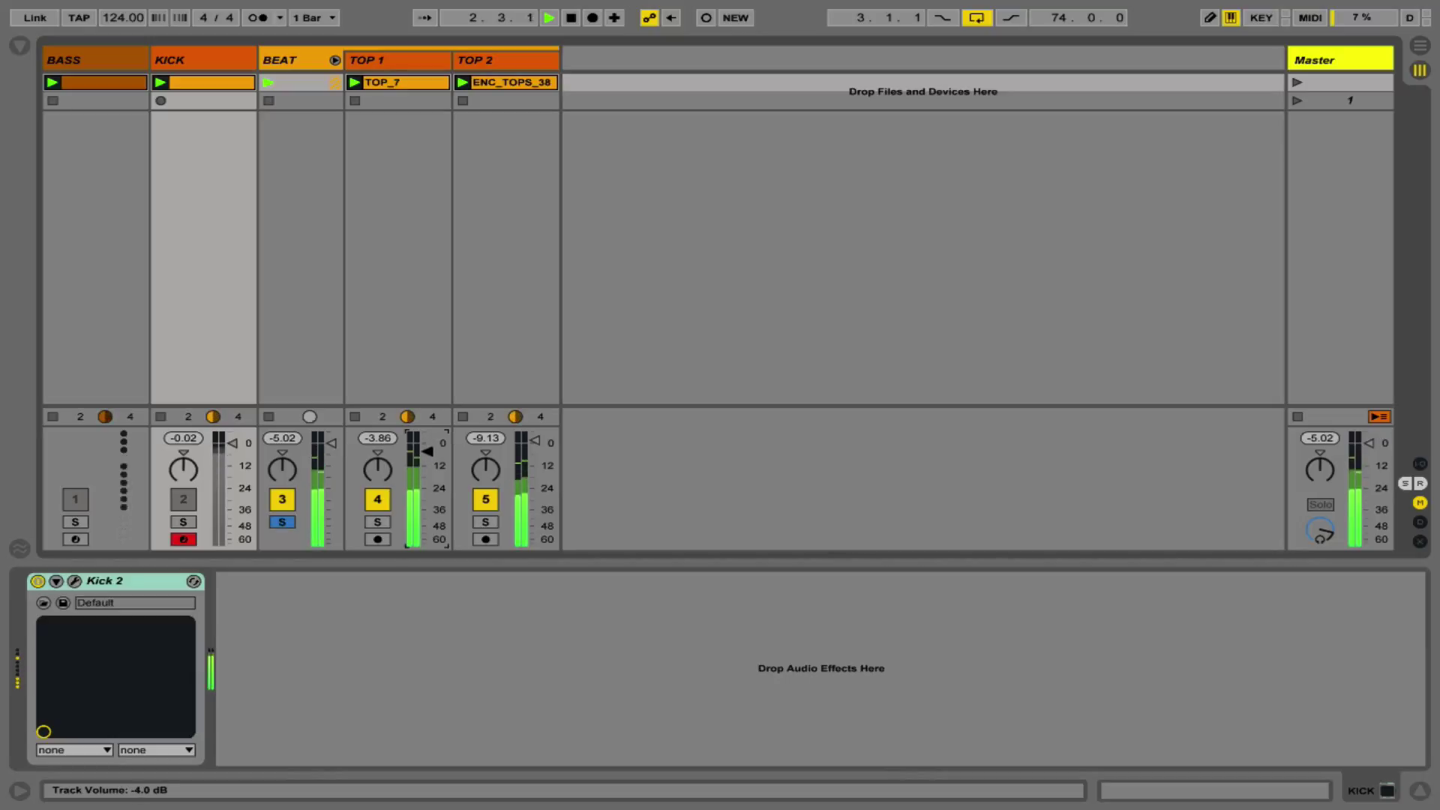
left_click(283, 522)
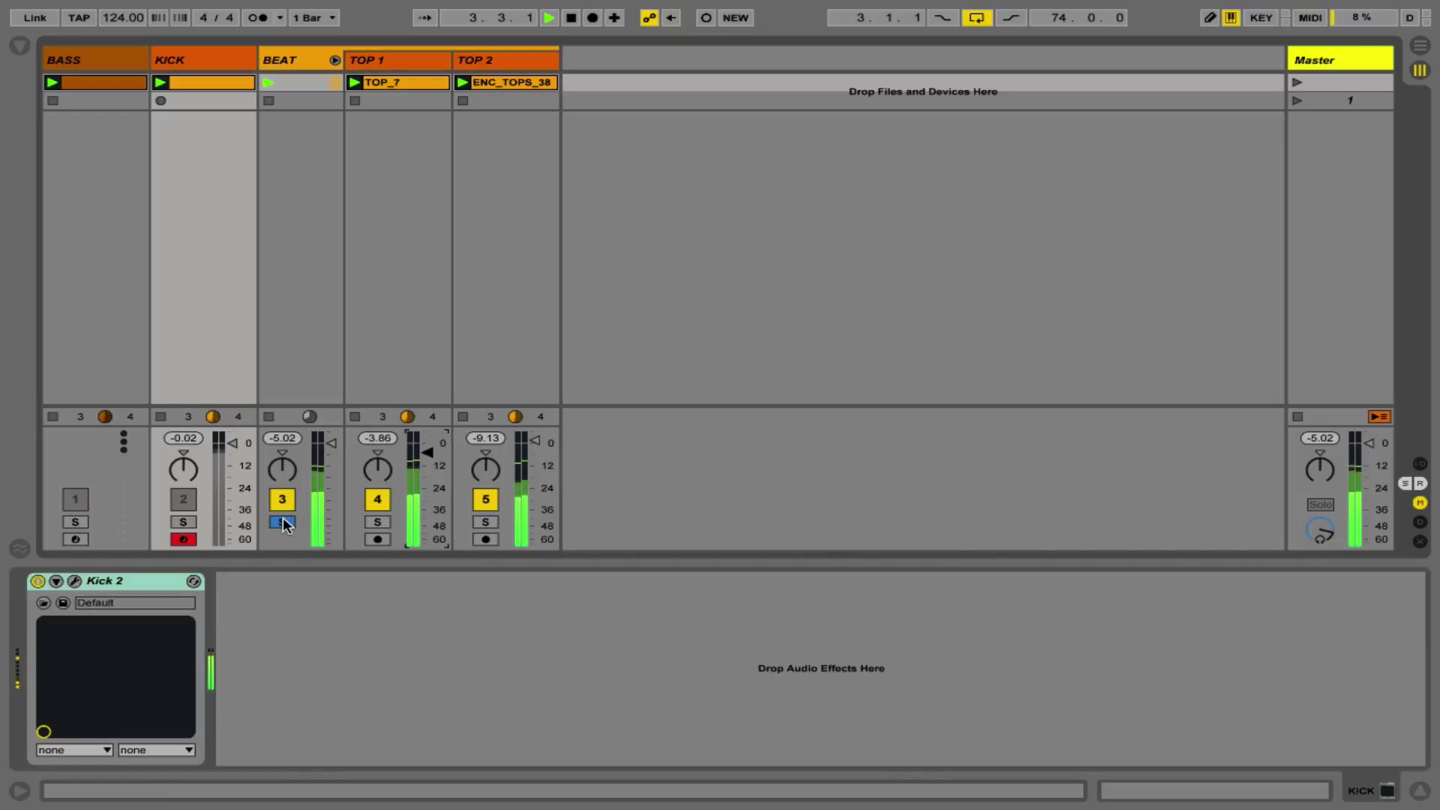
left_click(183, 523)
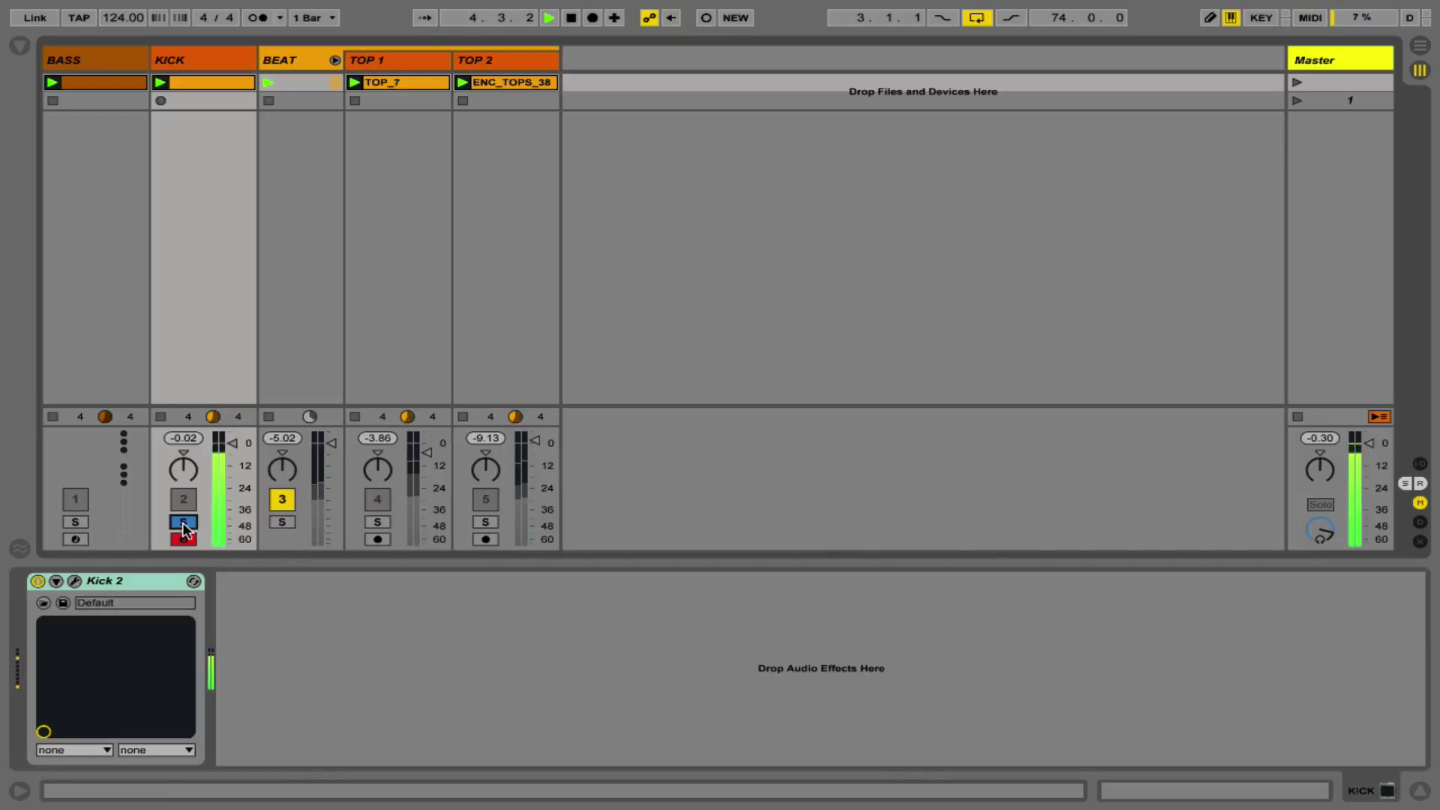
left_click(183, 523)
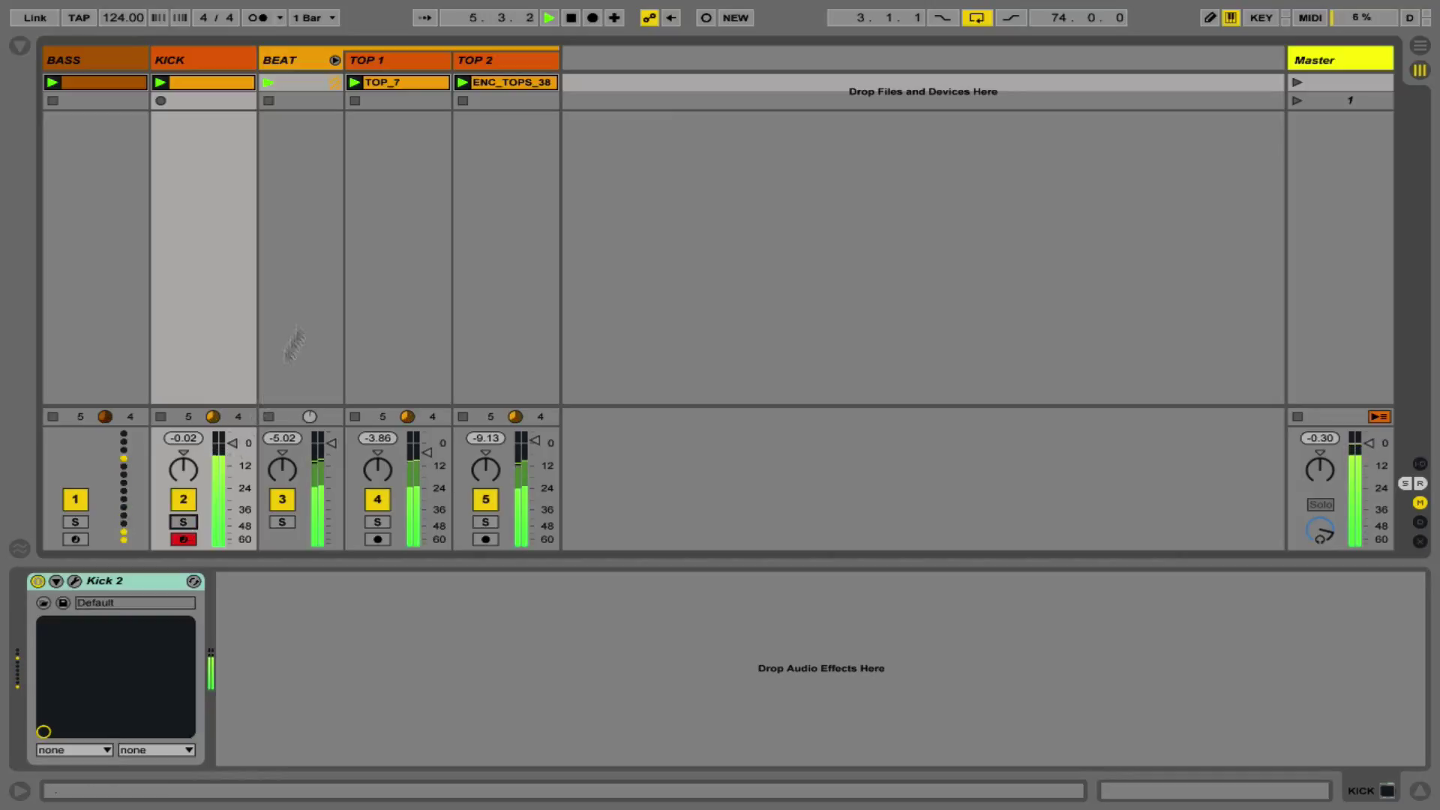
key("space")
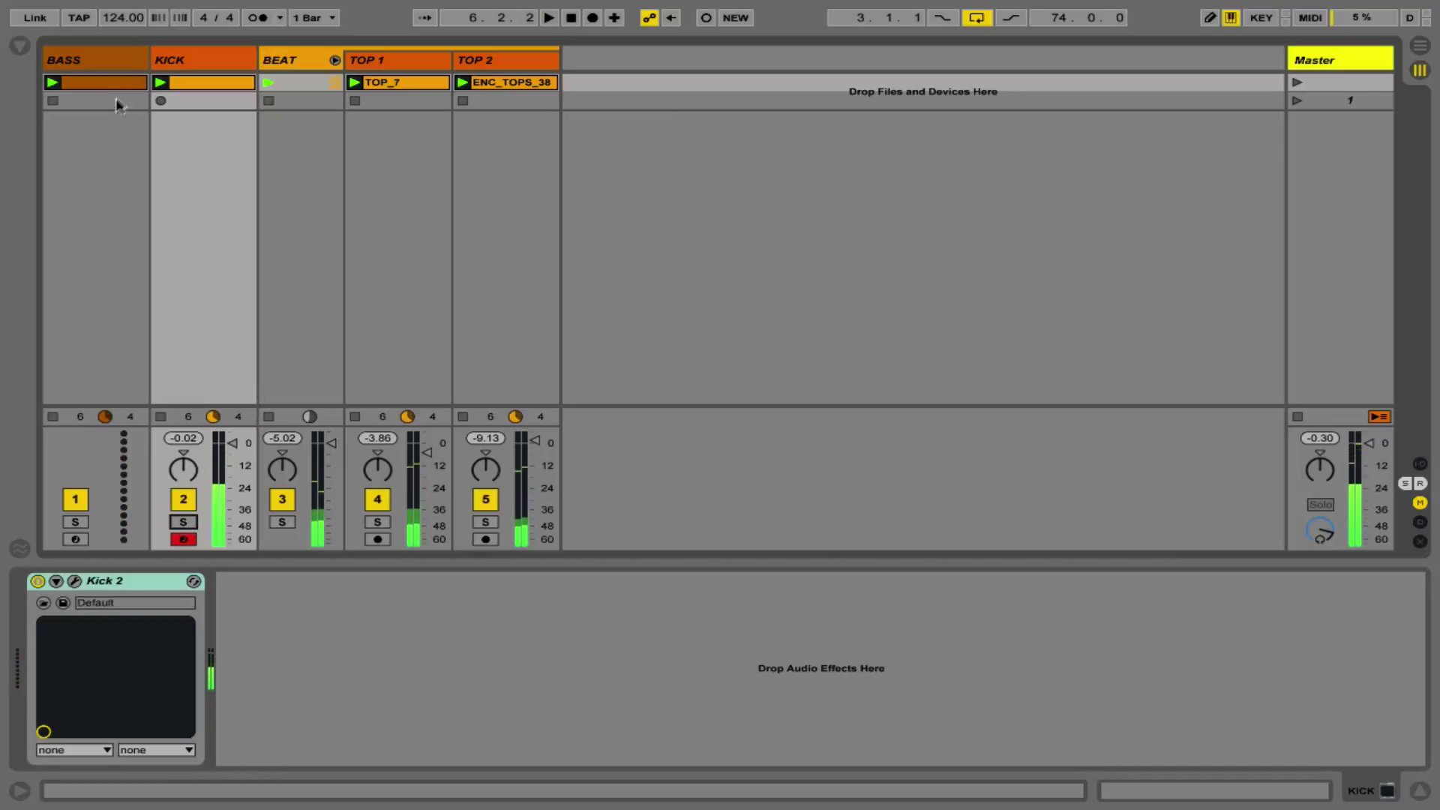
Step: Open the BASS track's MIDI clip and load the Operator instrument onto that track, with playback running
left_click(116, 61)
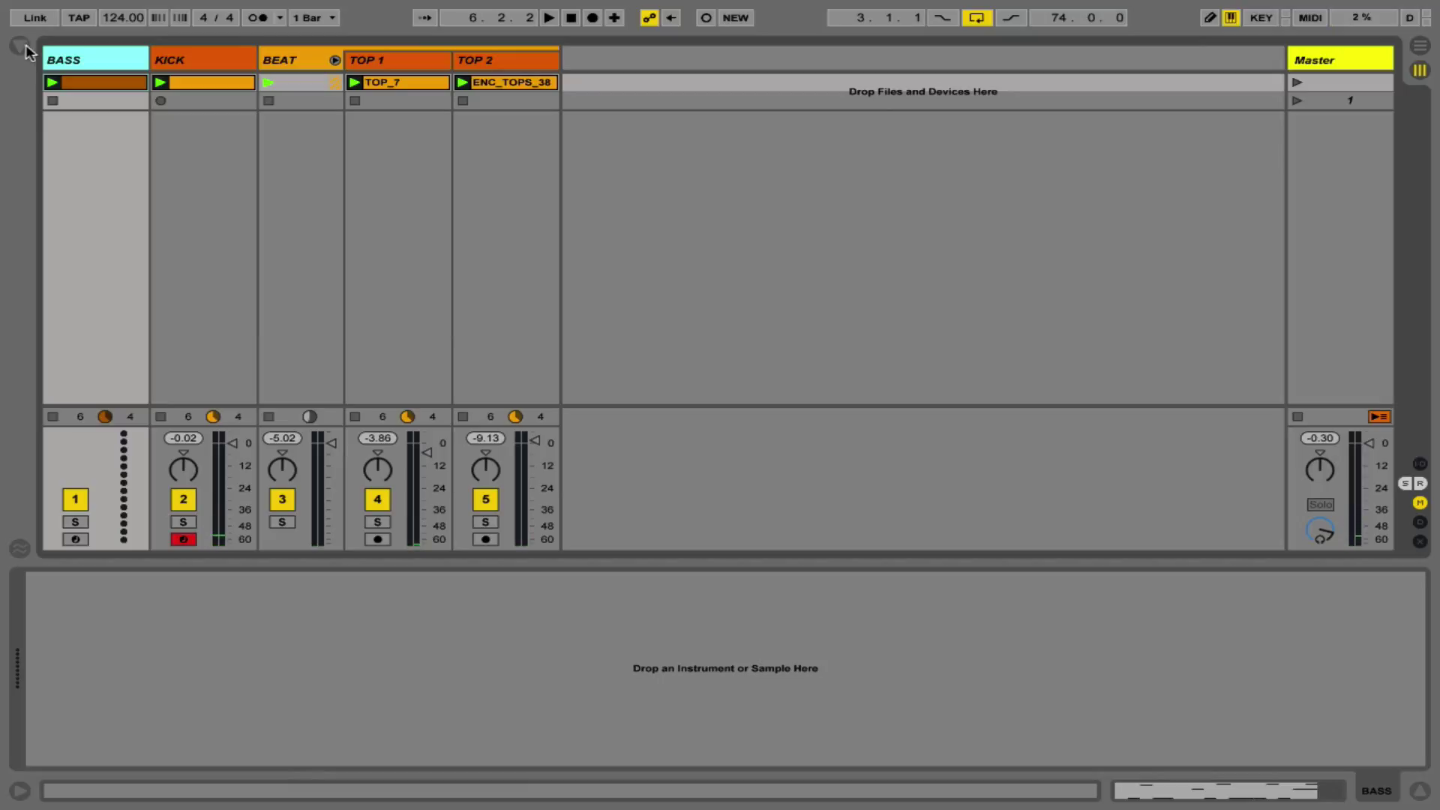
double_click(73, 92)
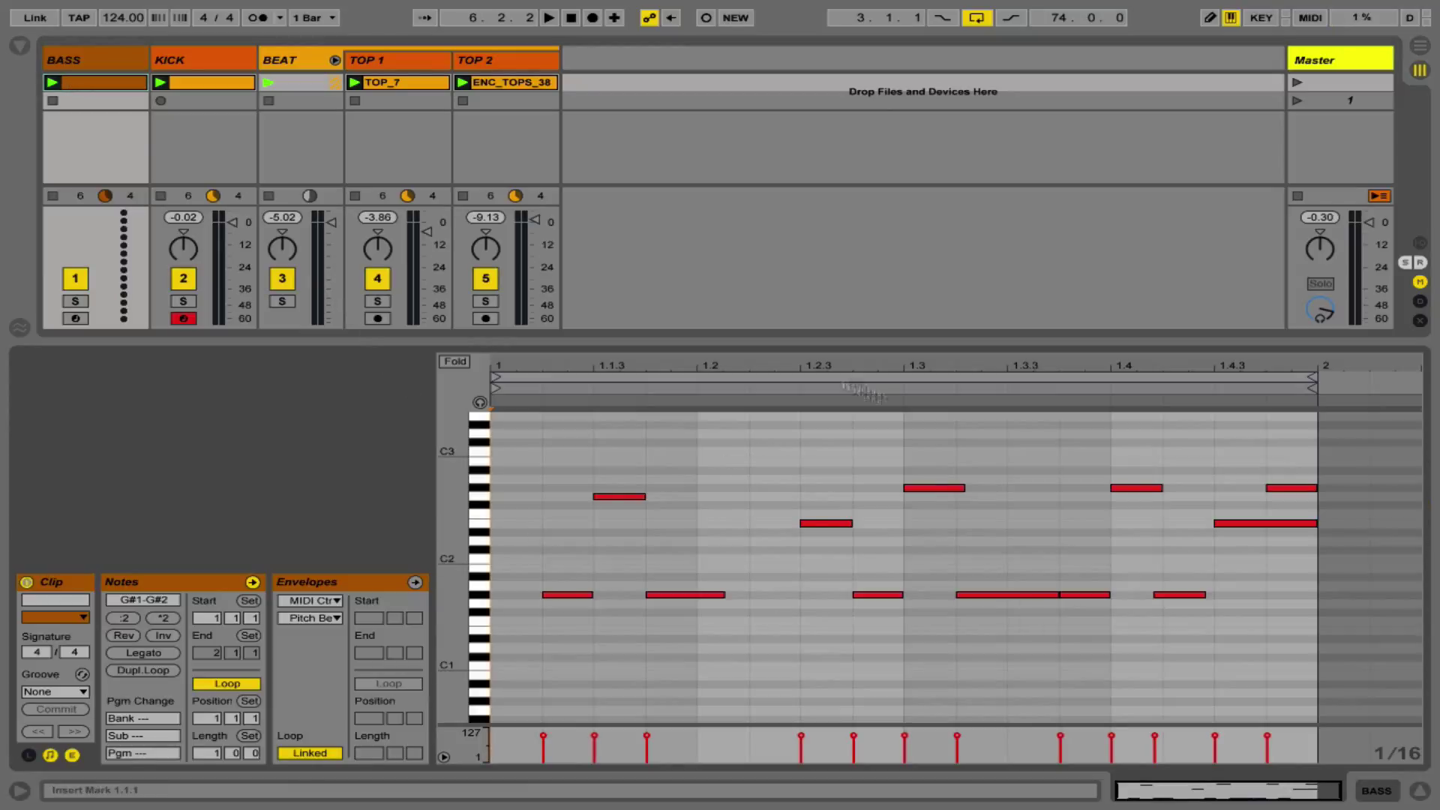
left_click(19, 46)
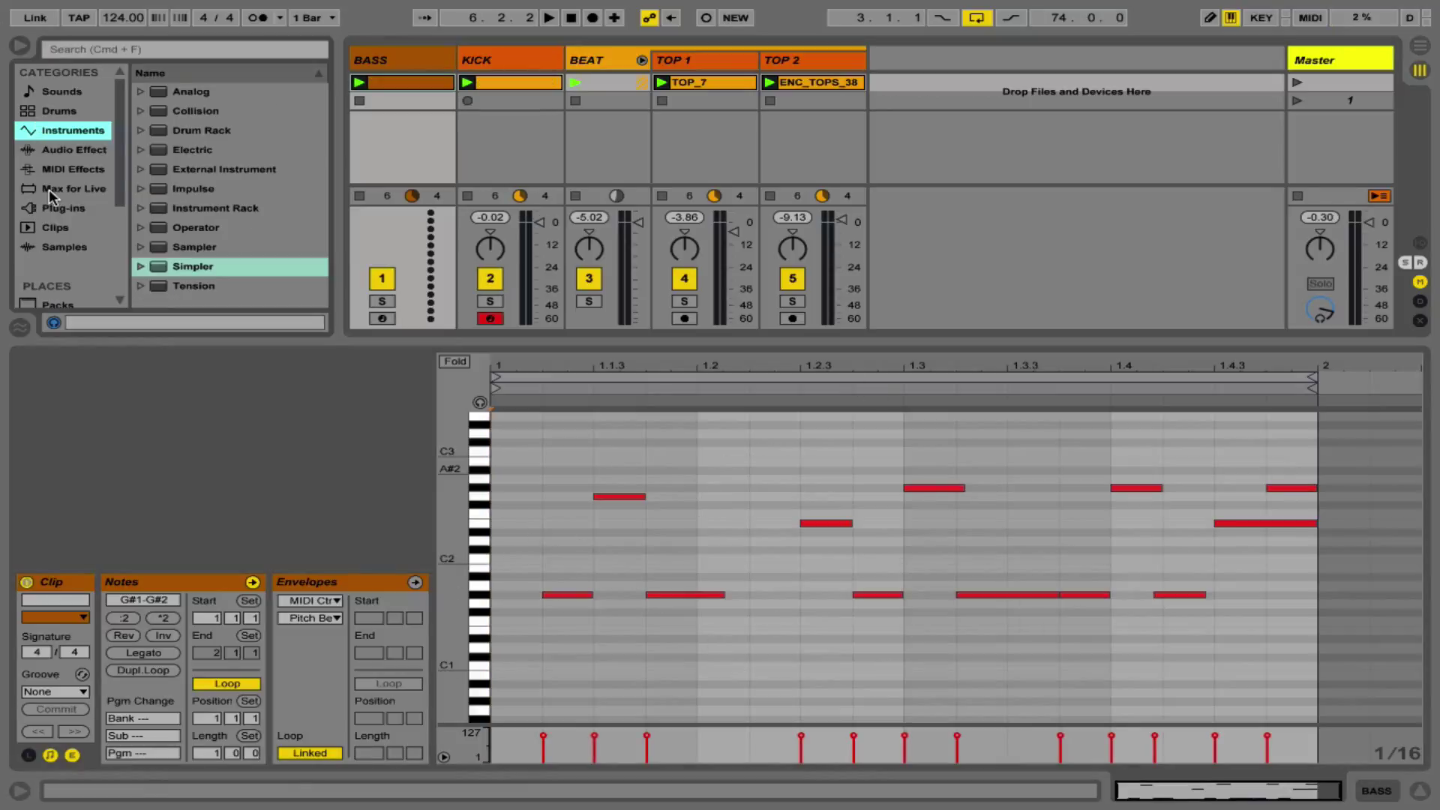
left_click(183, 226)
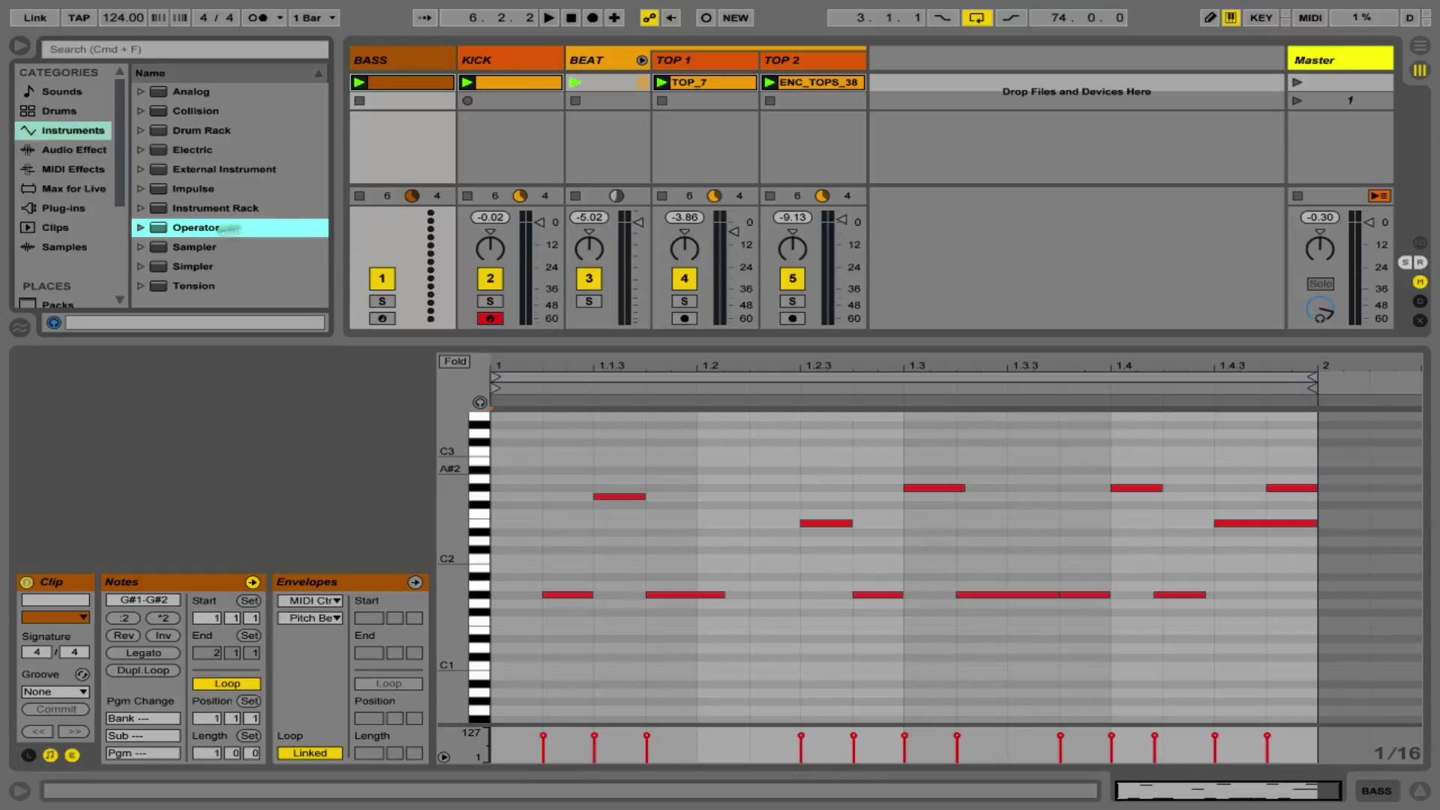
left_click_drag(397, 160, 397, 161)
key("space")
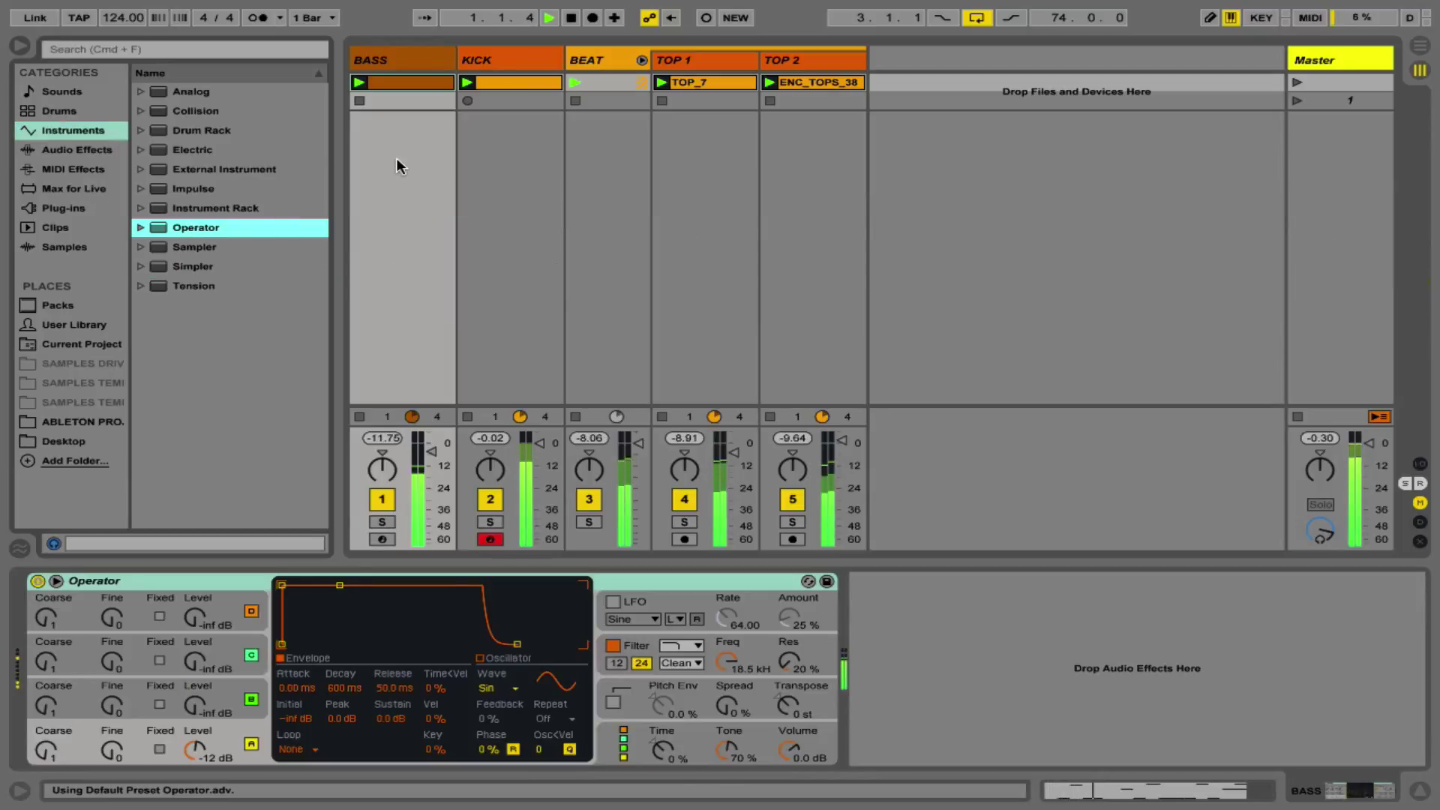
left_click(18, 44)
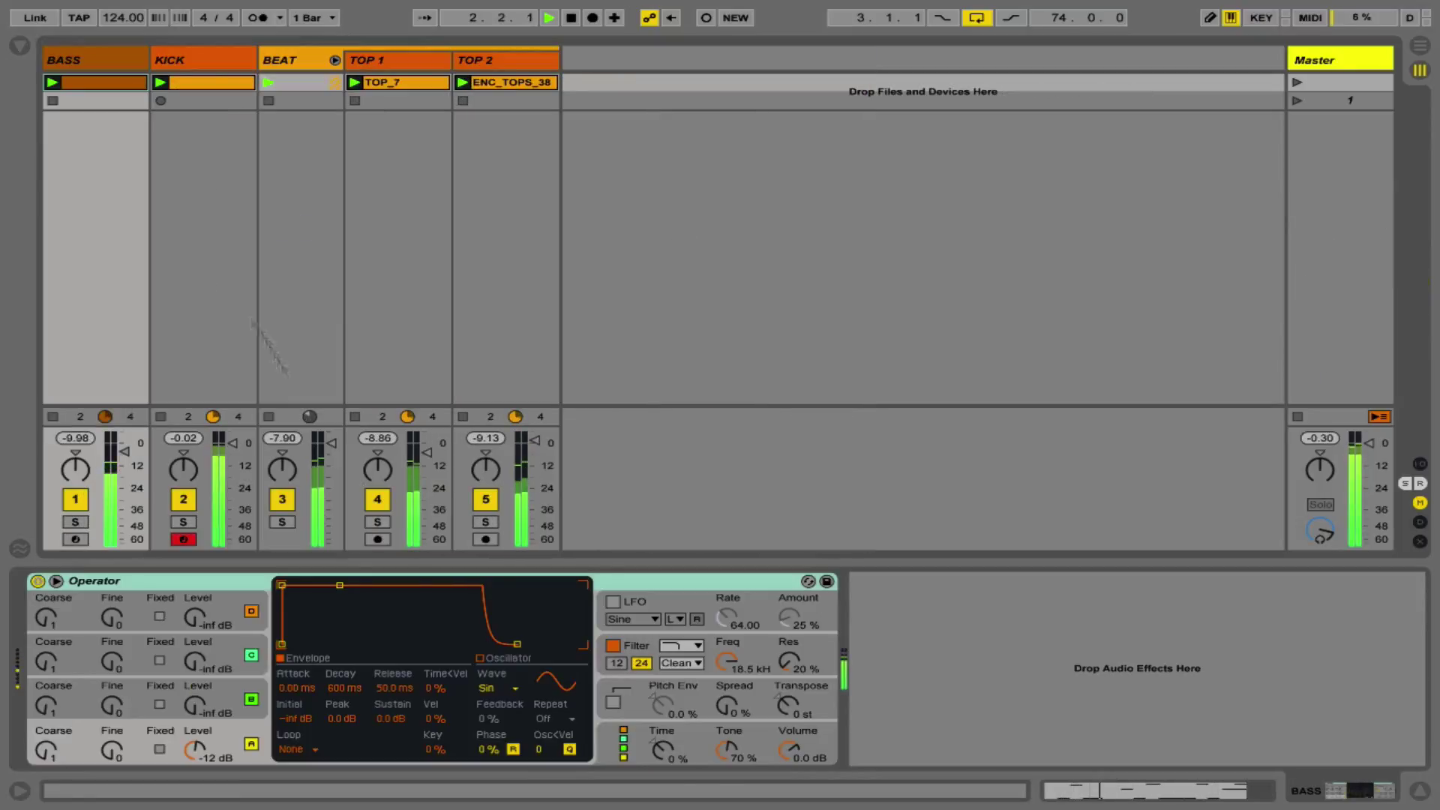
Step: Solo the KICK and BASS tracks together and listen to how they play against each other
left_click(184, 522)
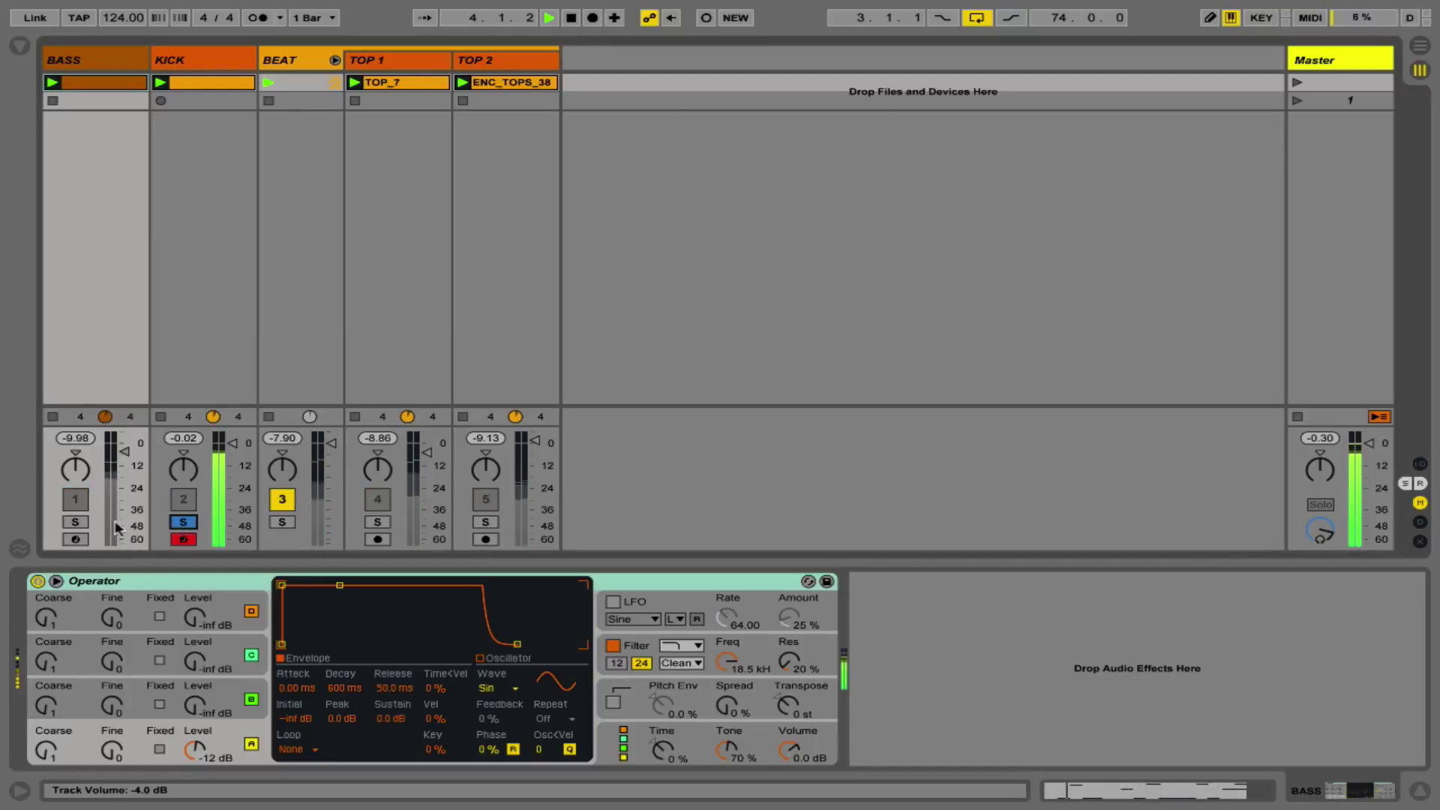
left_click(76, 522, "ctrl")
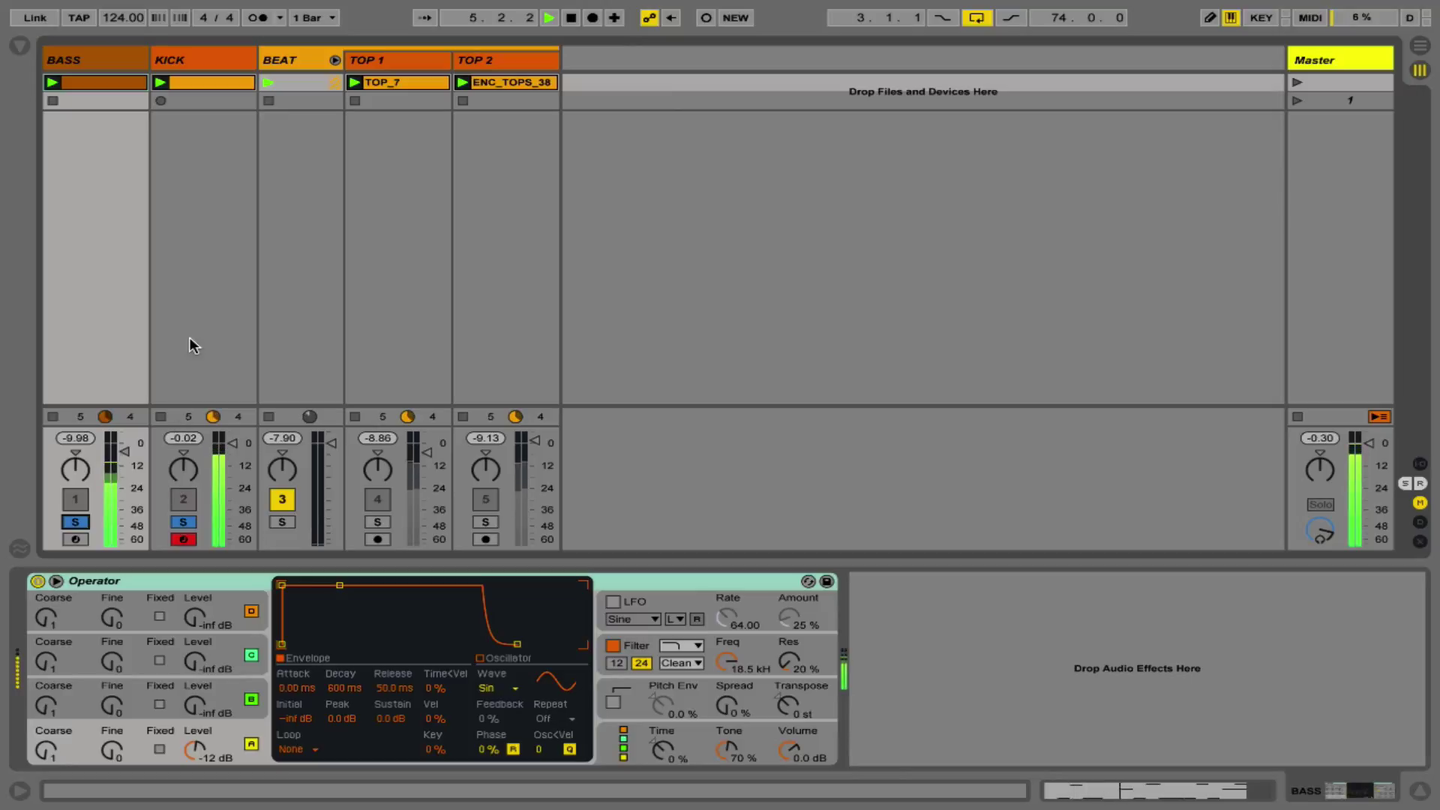
key("space")
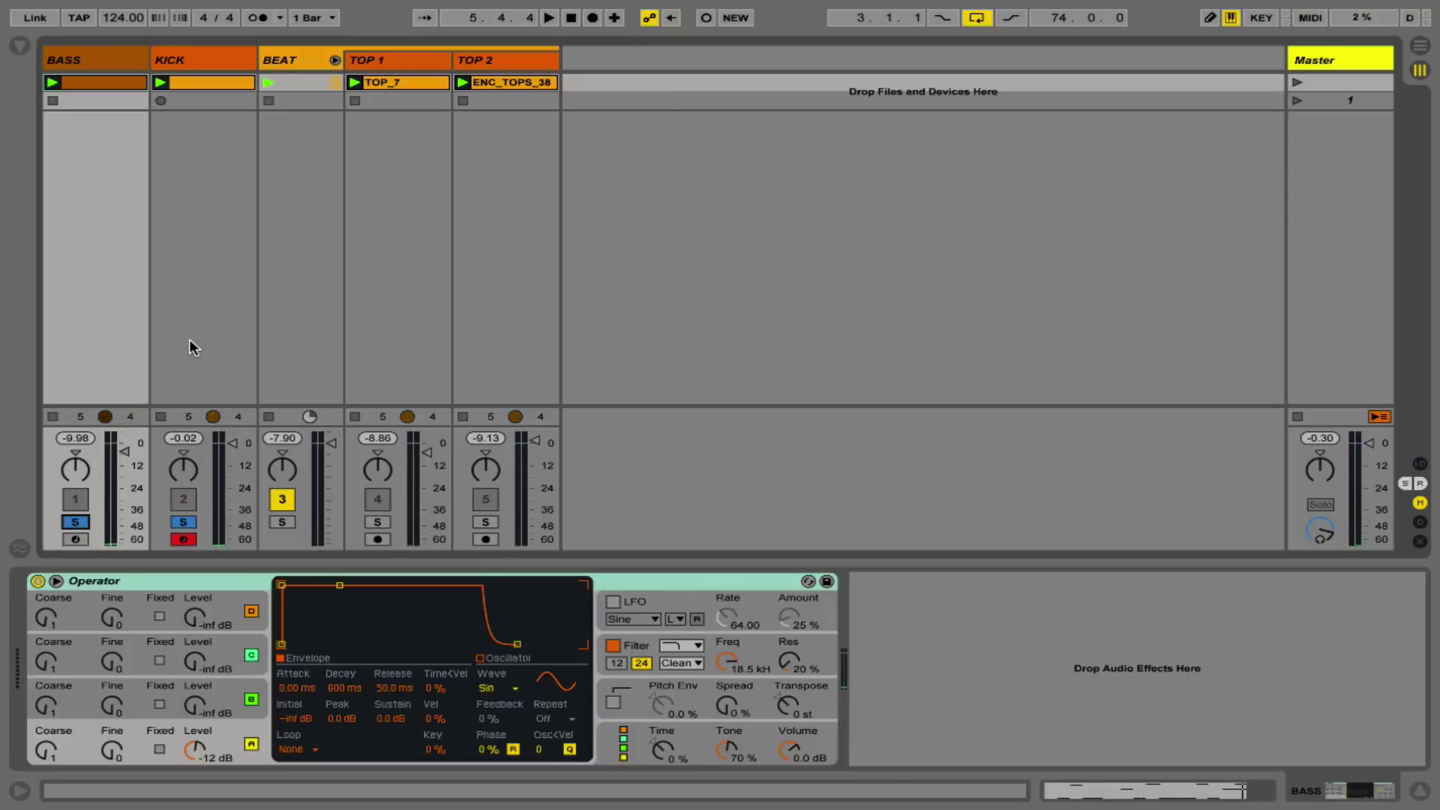
key("space")
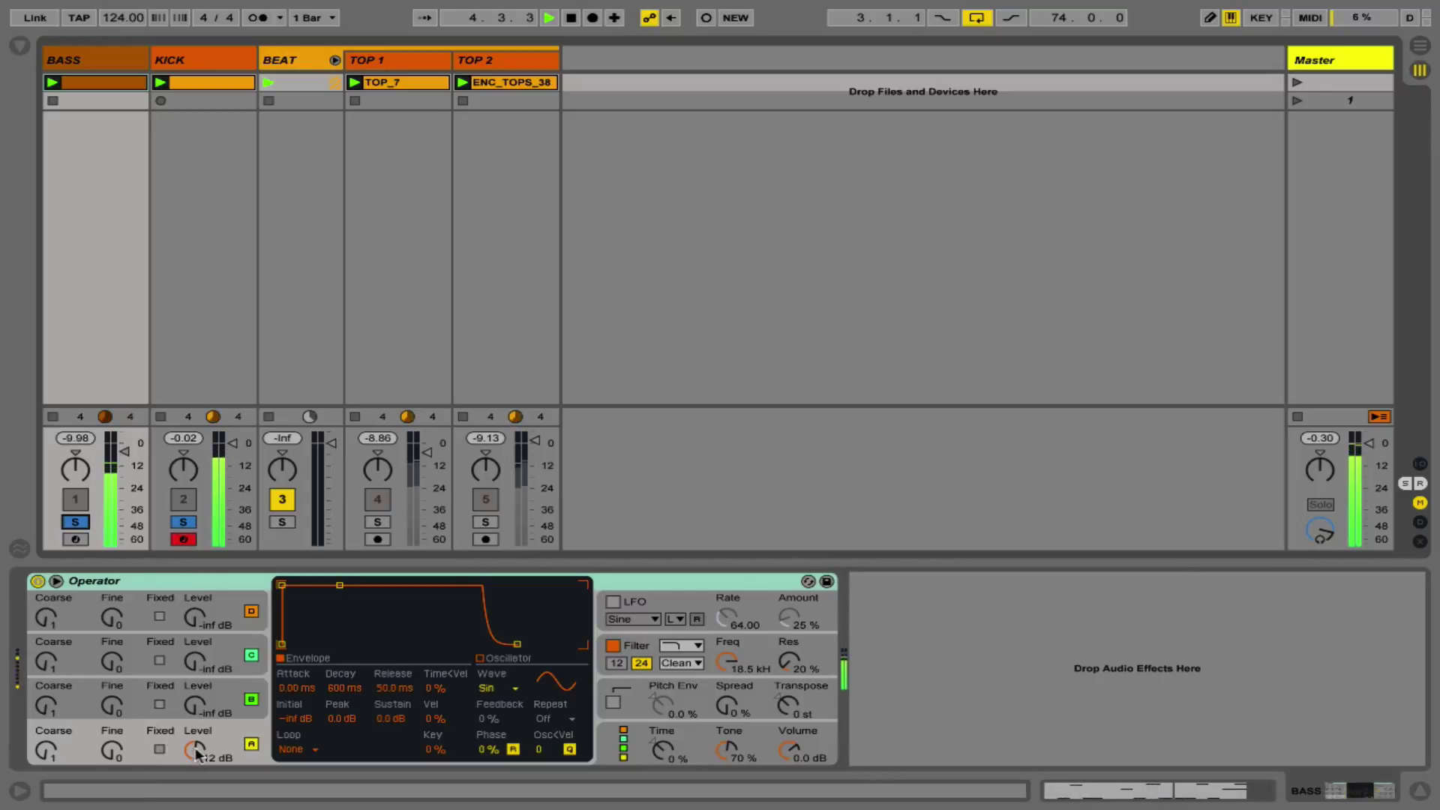
key("space")
Step: Set Operator's algorithm to the one with all four oscillators side by side in parallel
left_click(621, 743)
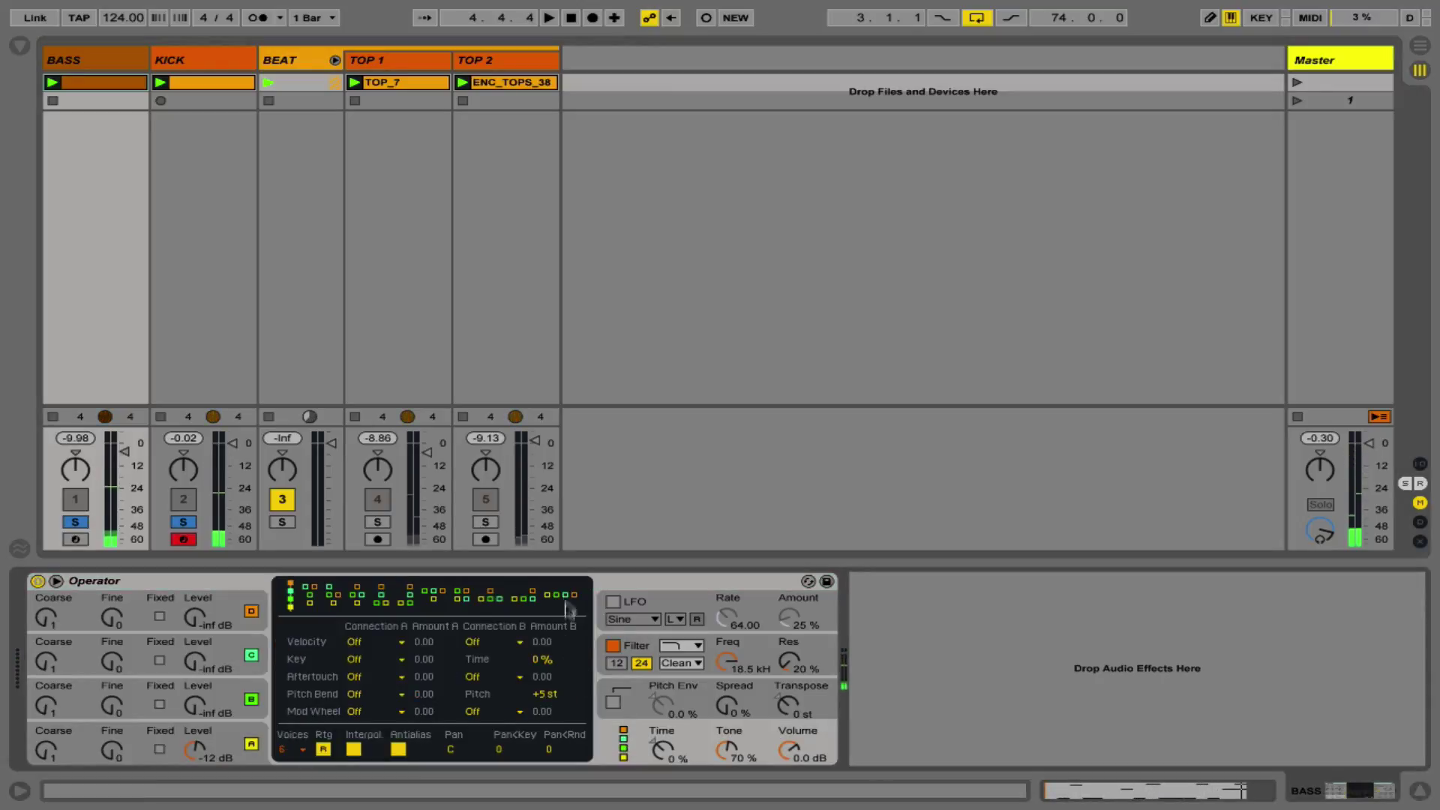
left_click(564, 597)
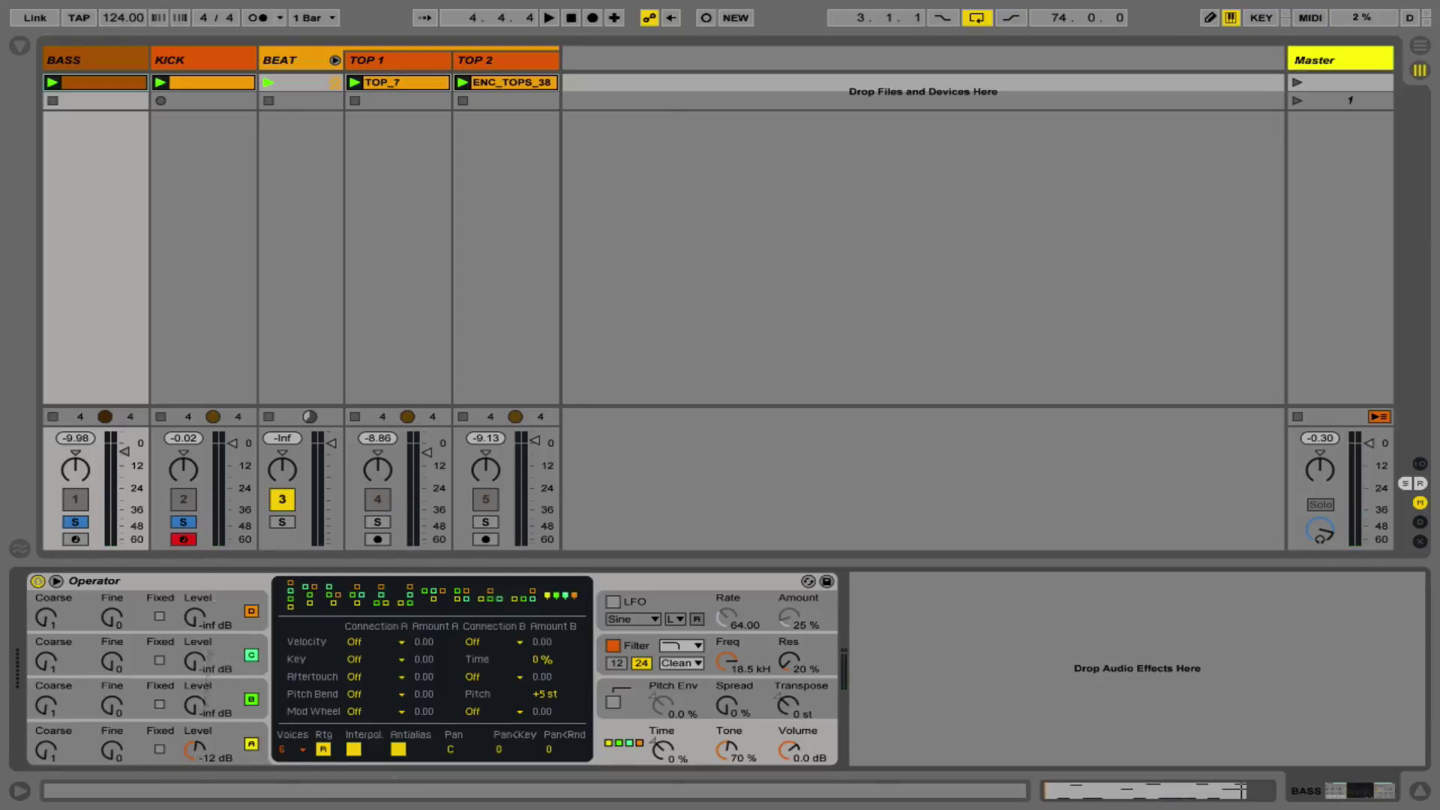
Step: Try the Square D and Square 3 waveforms on Operator's oscillator A during playback
left_click(215, 744)
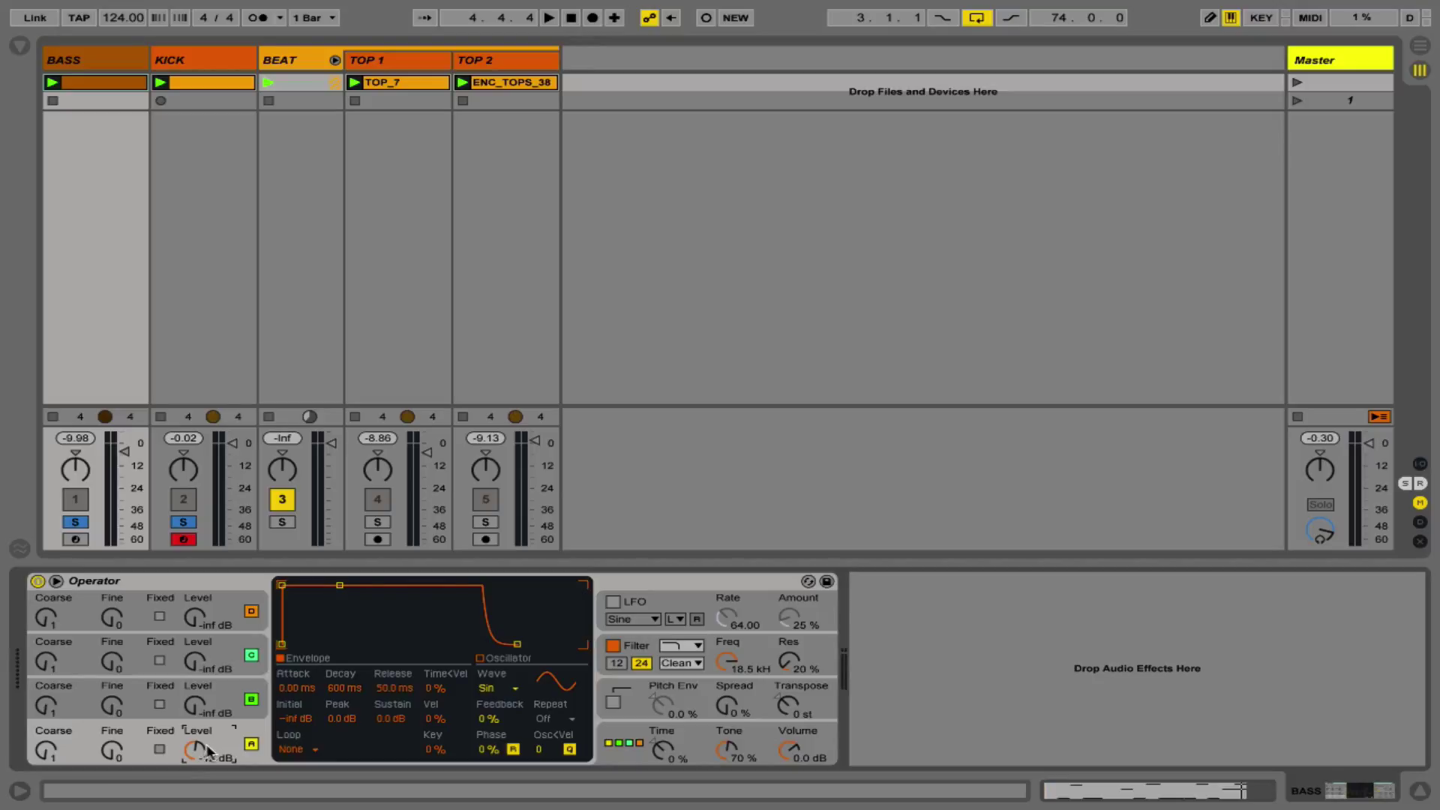
left_click(498, 689)
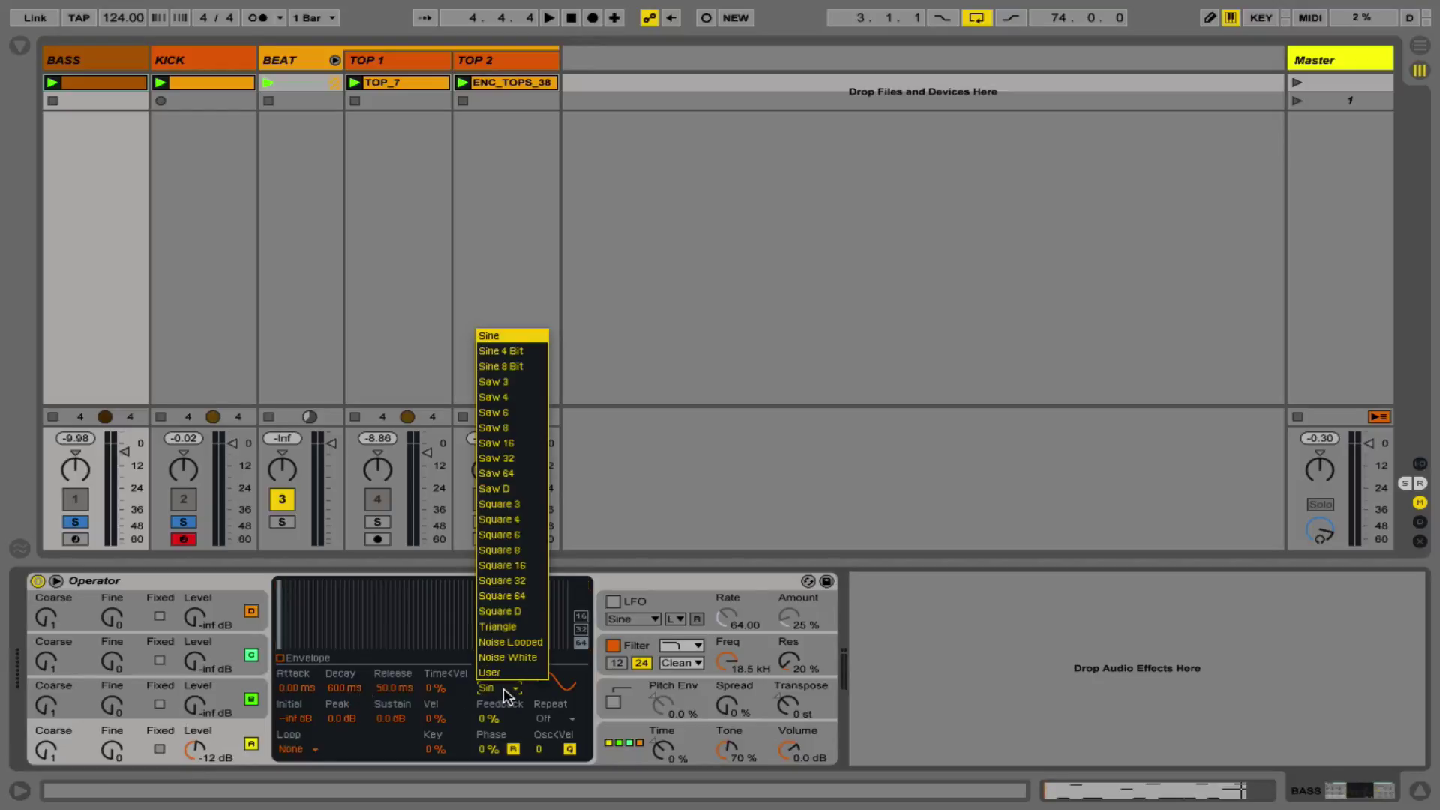
left_click(500, 611)
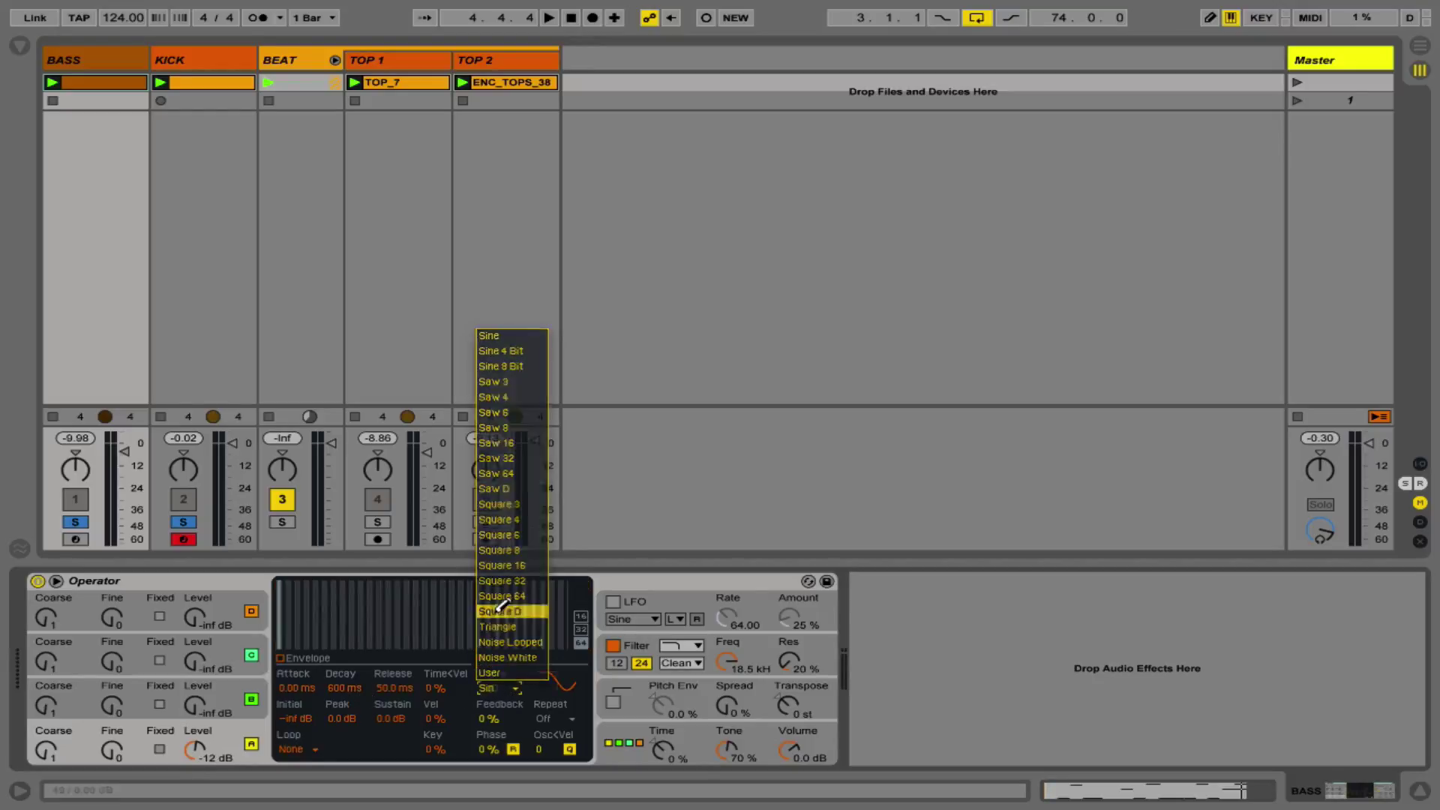
key("space")
key("b")
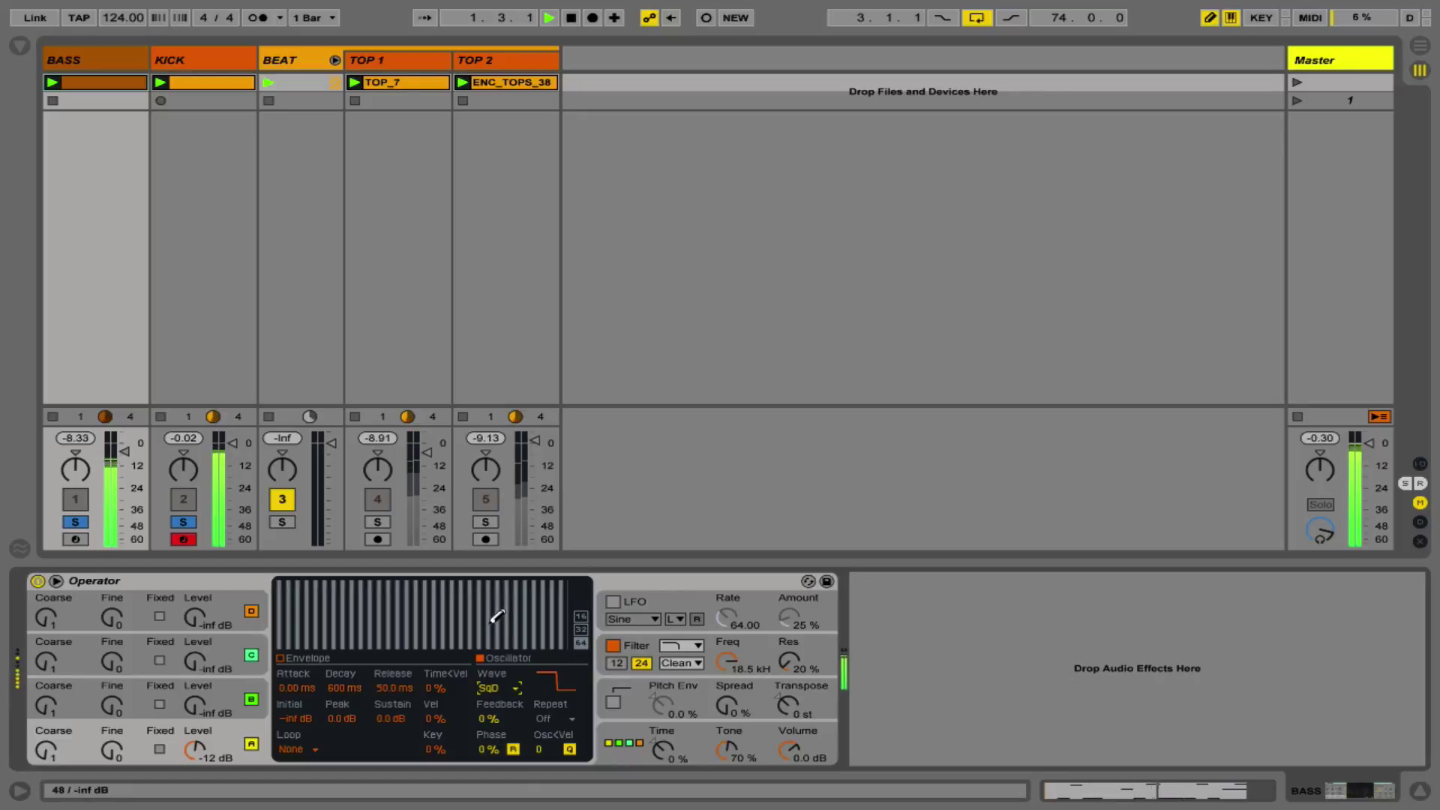
left_click(498, 688)
left_click(501, 521)
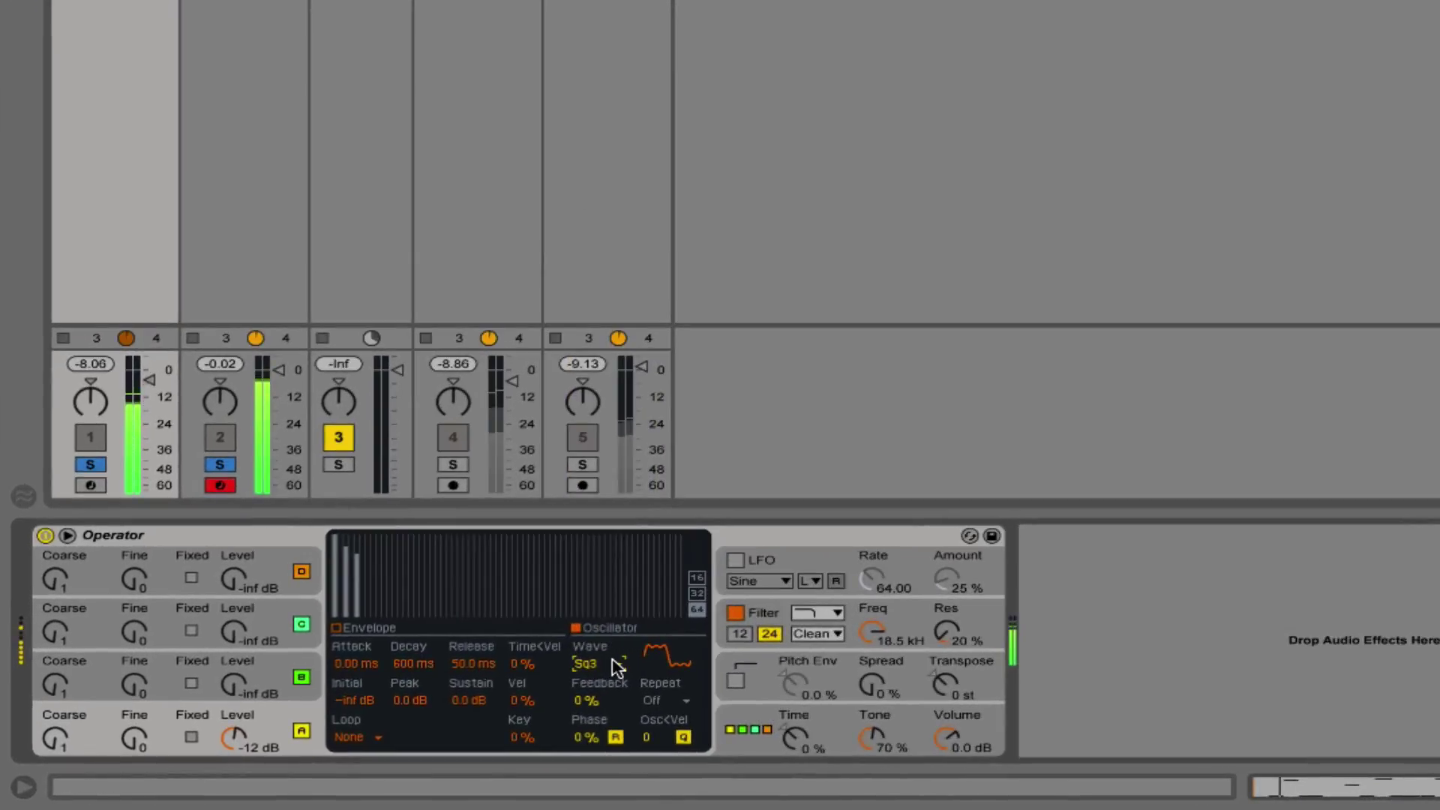
Step: Set oscillator A's waveform to Saw D
left_click(617, 665)
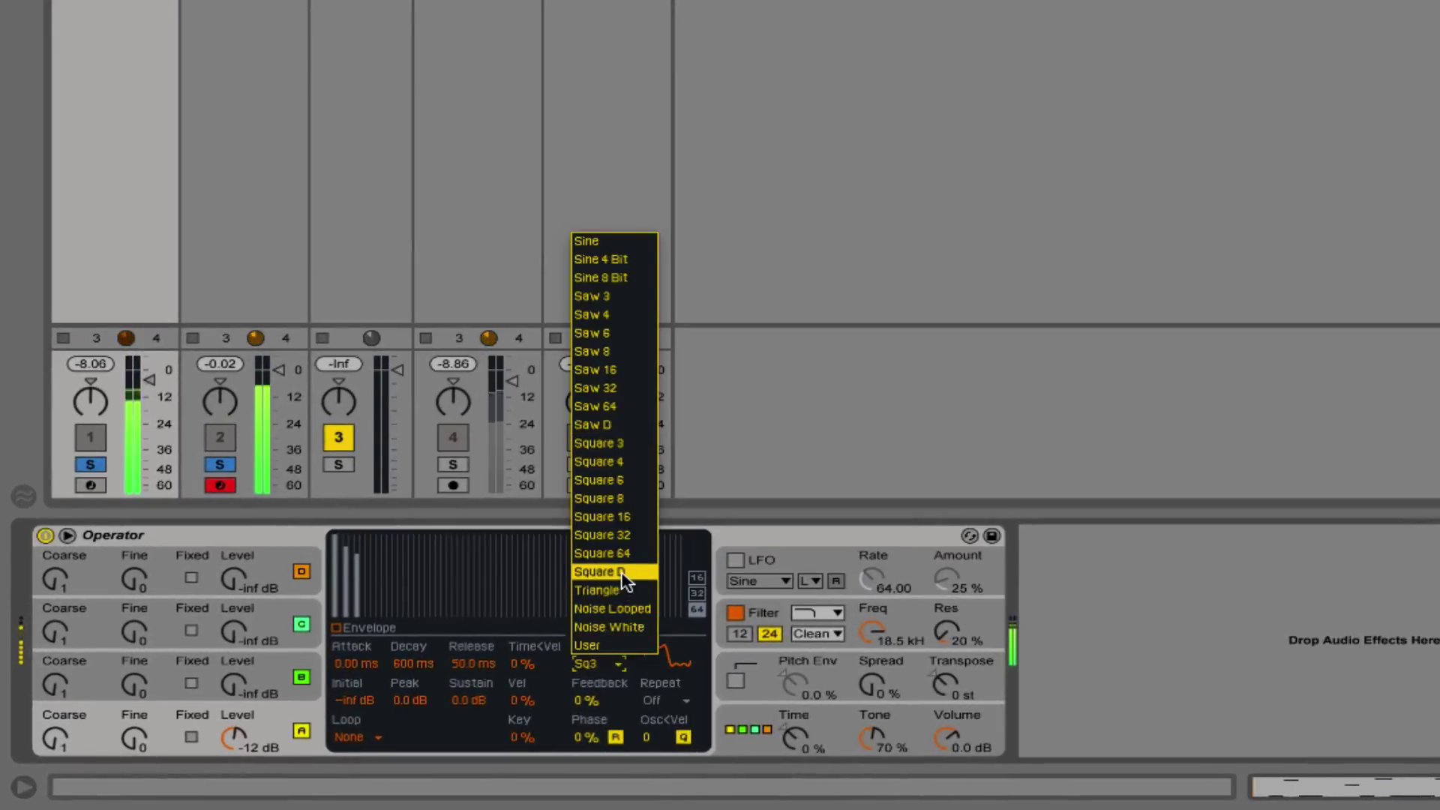
left_click(614, 424)
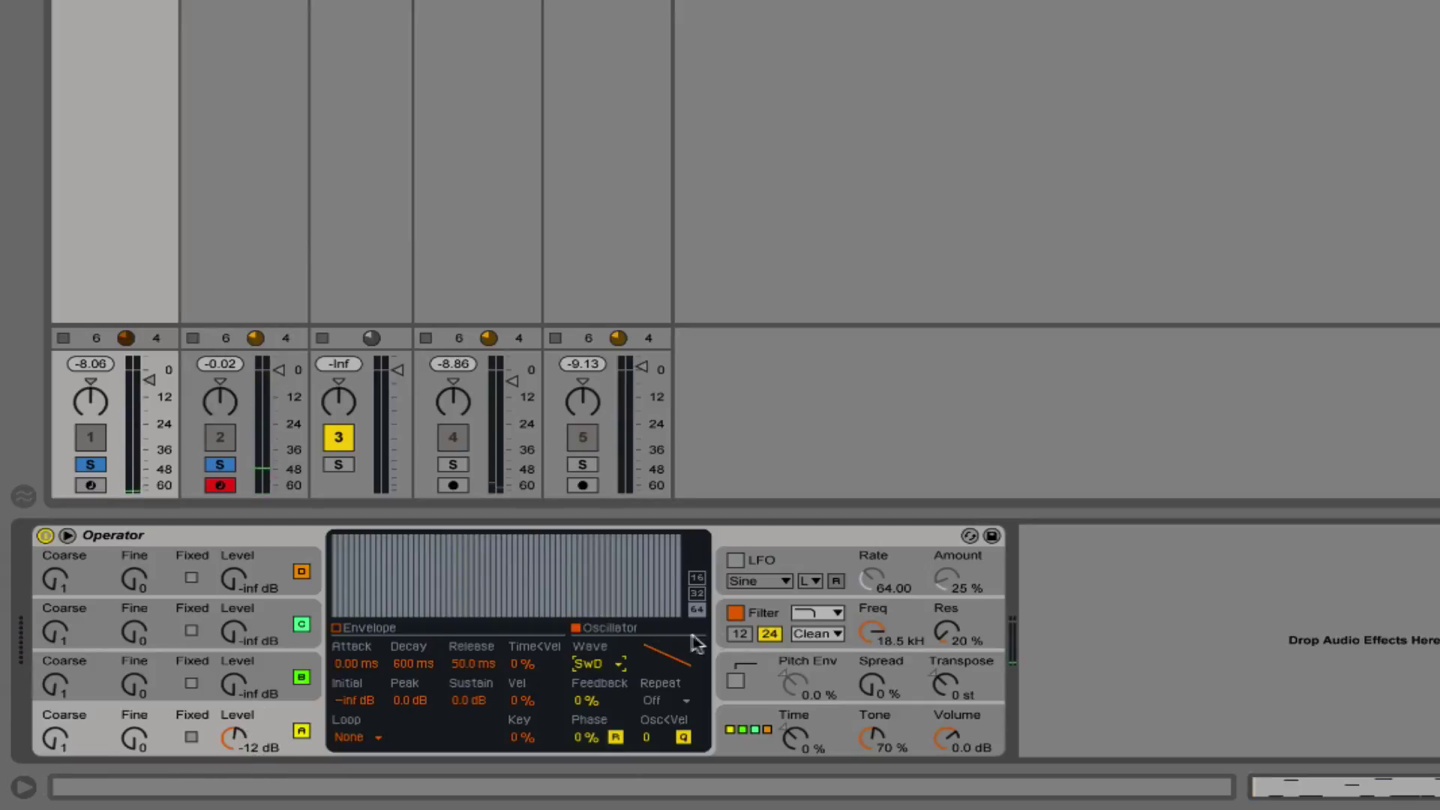
Step: Lower Operator's low-pass filter frequency to 208 Hz and check oscillator A's settings
left_click(762, 611)
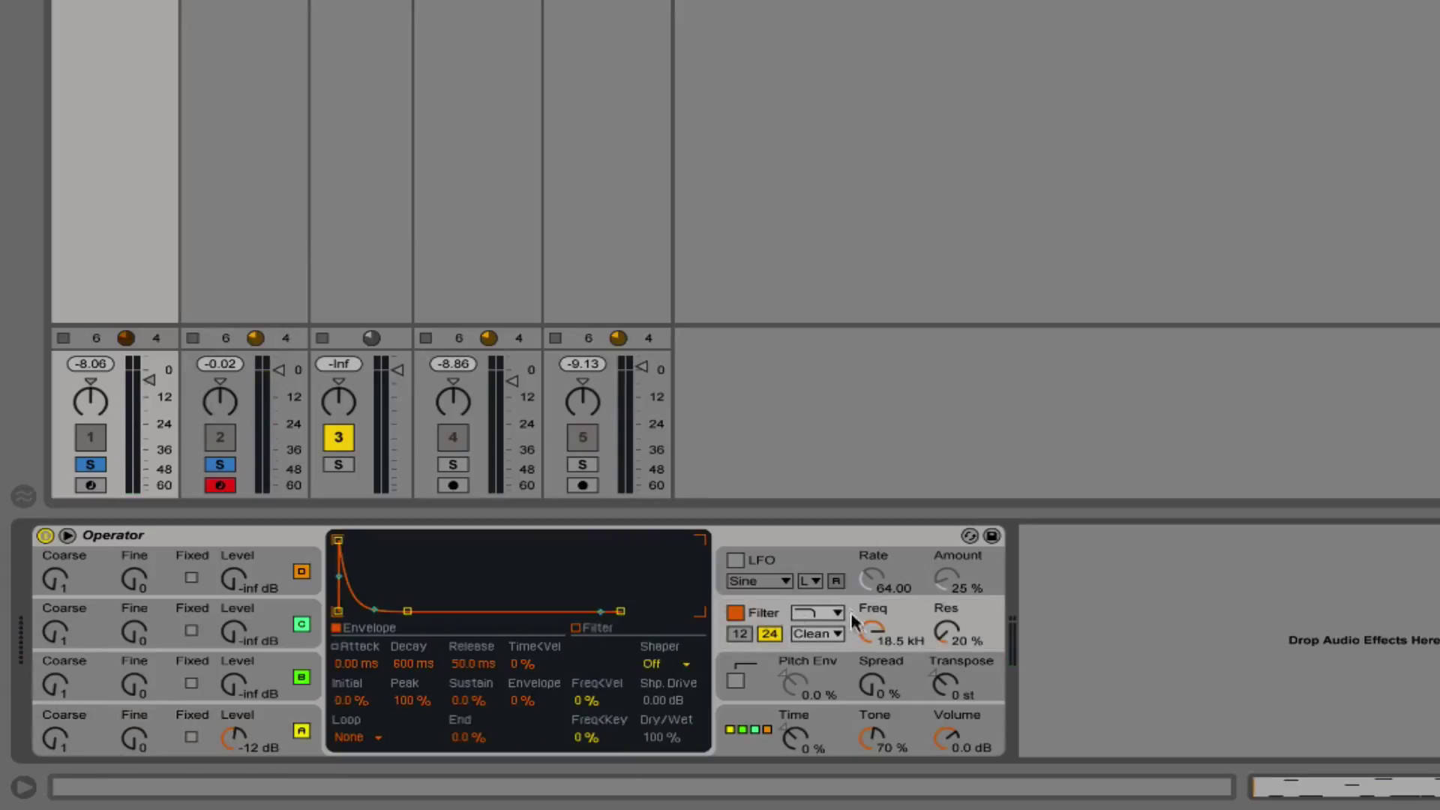
left_click_drag(865, 632, 866, 709)
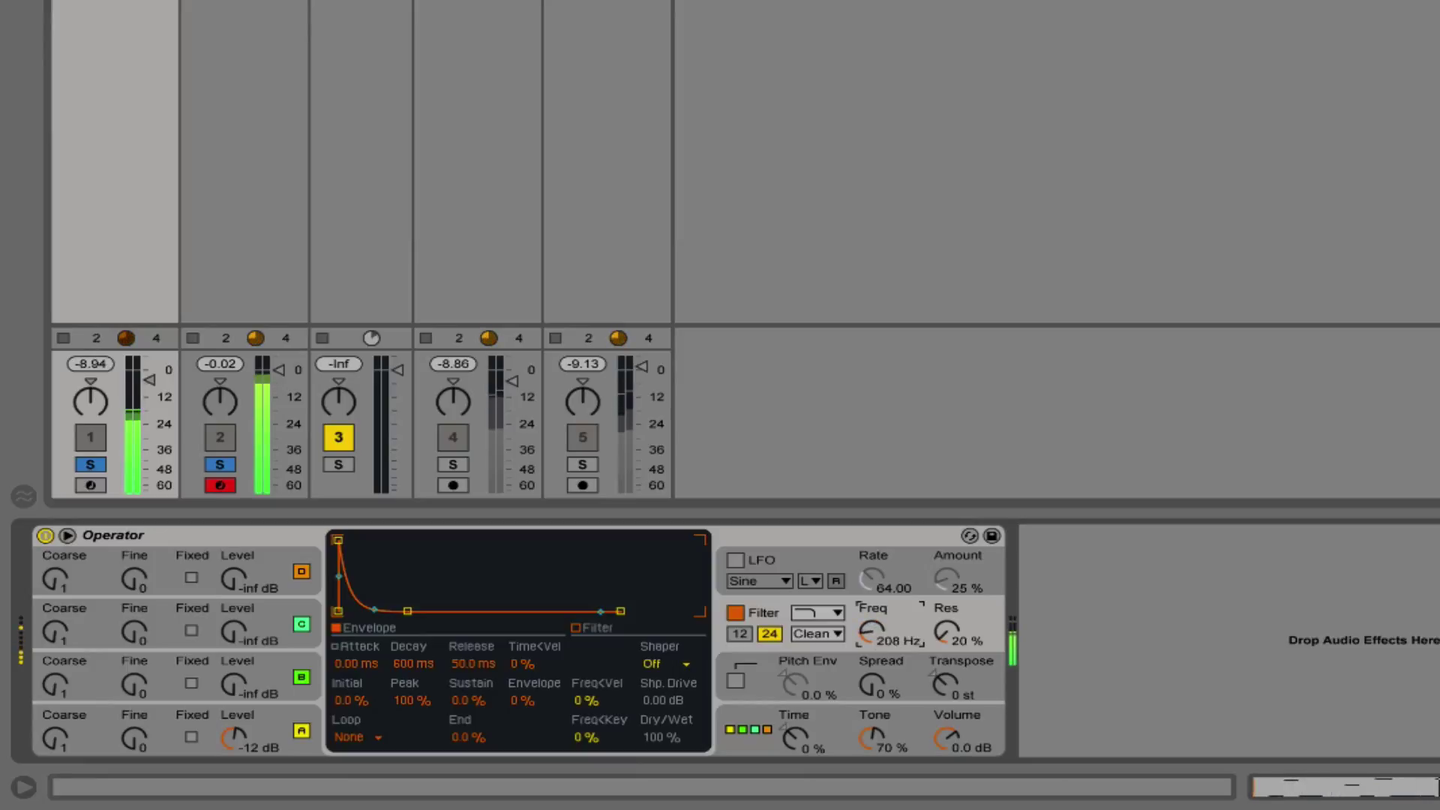
left_click(299, 714)
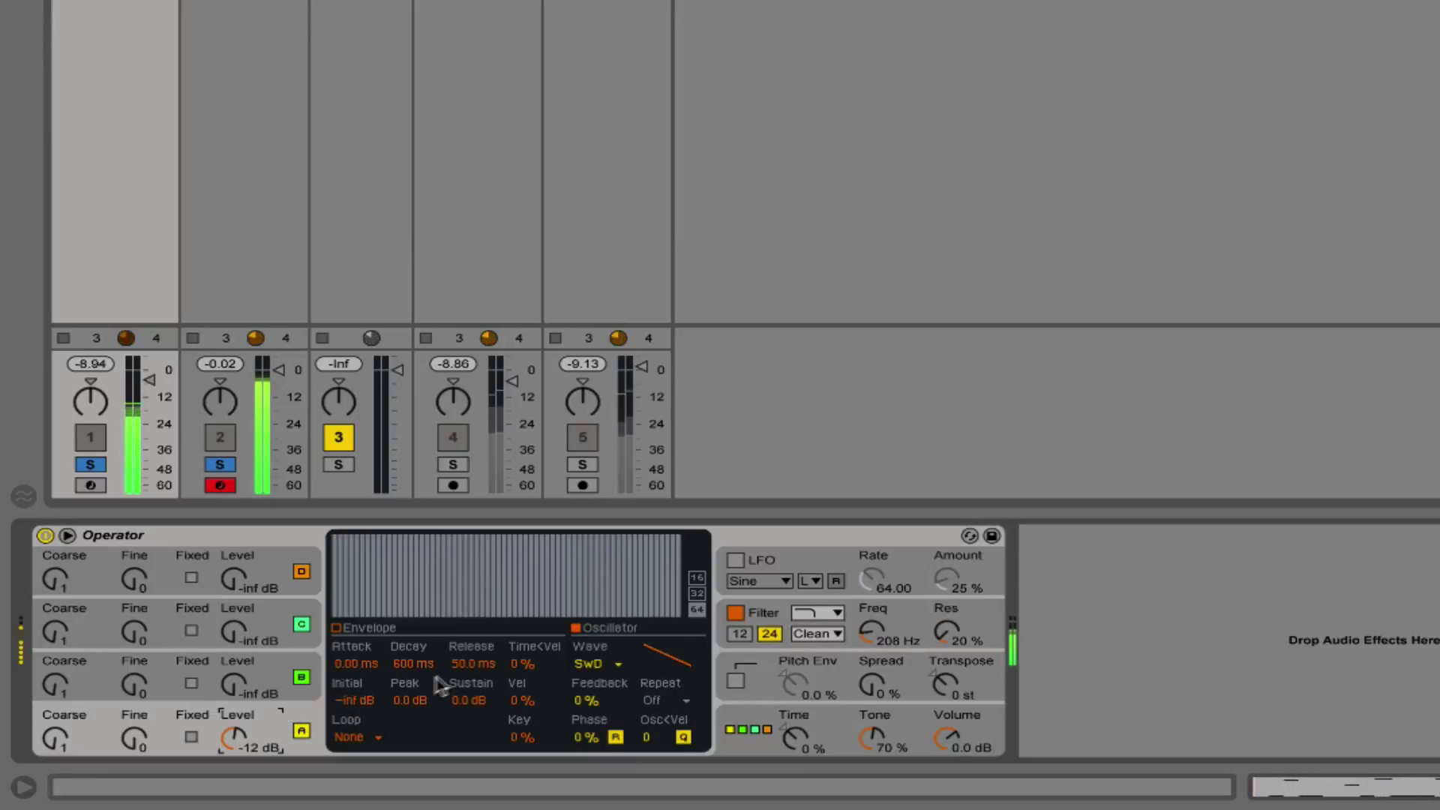
left_click(868, 624)
Step: Group Operator into an Instrument Rack and show the rack's macro controls
left_click(206, 535)
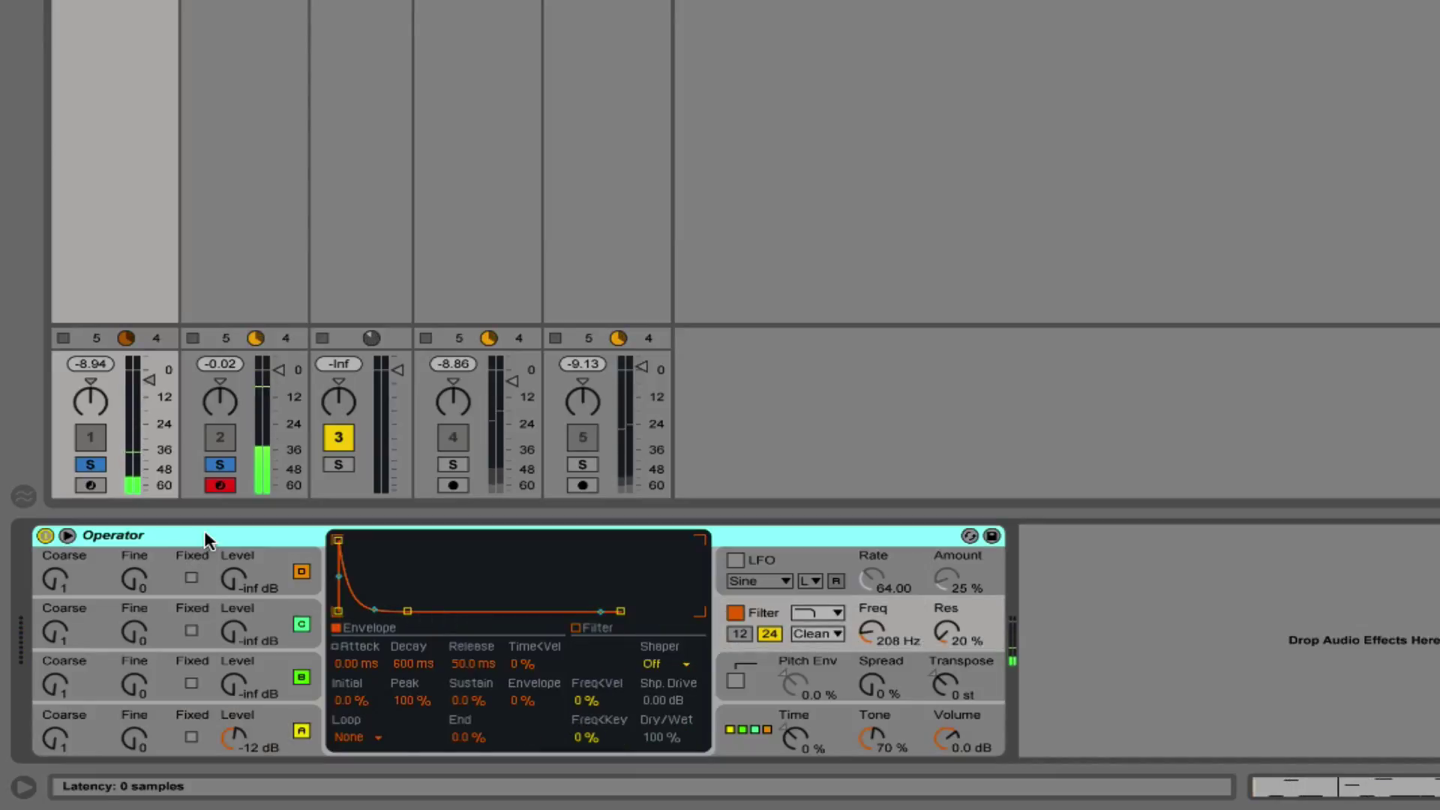
key("ctrl+g")
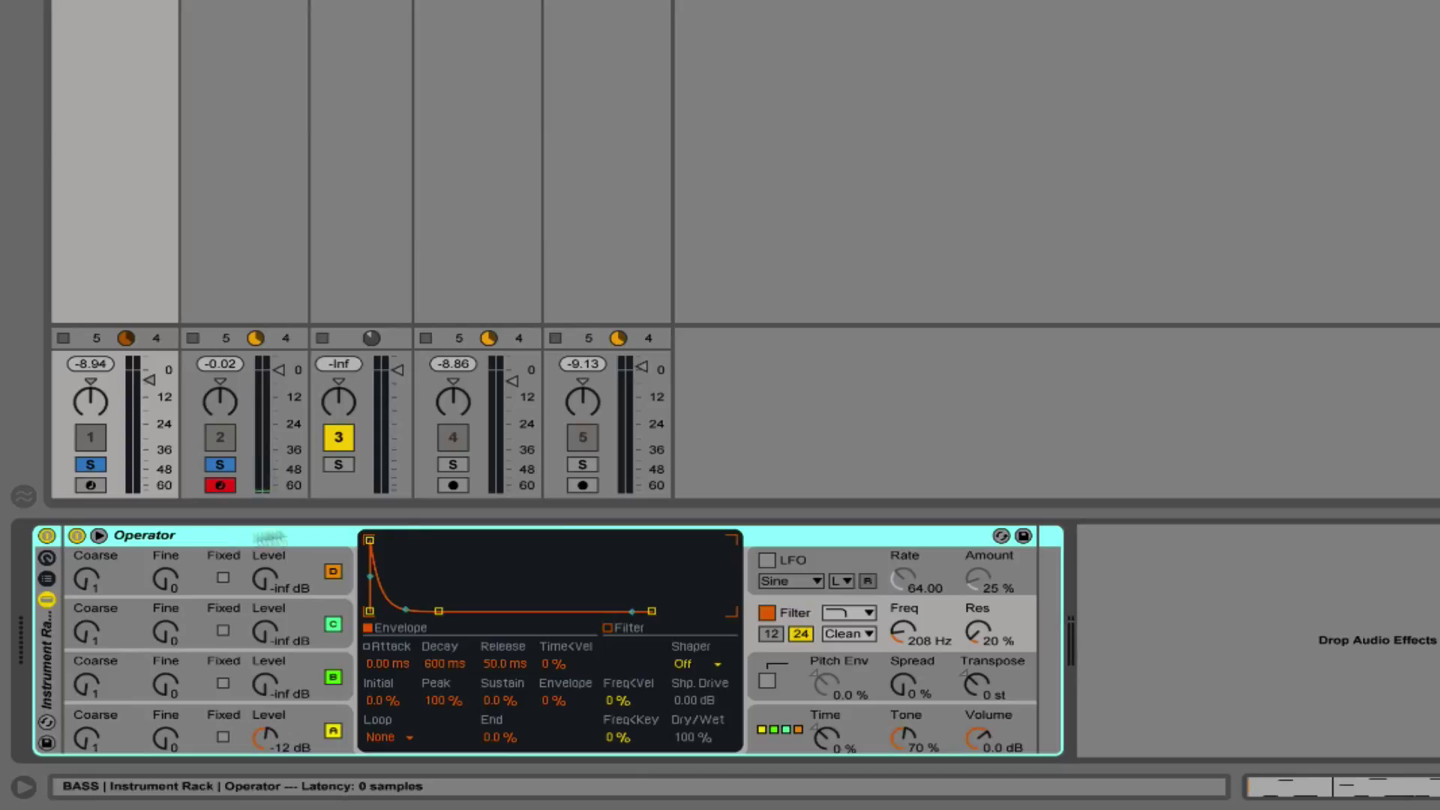
left_click(47, 557)
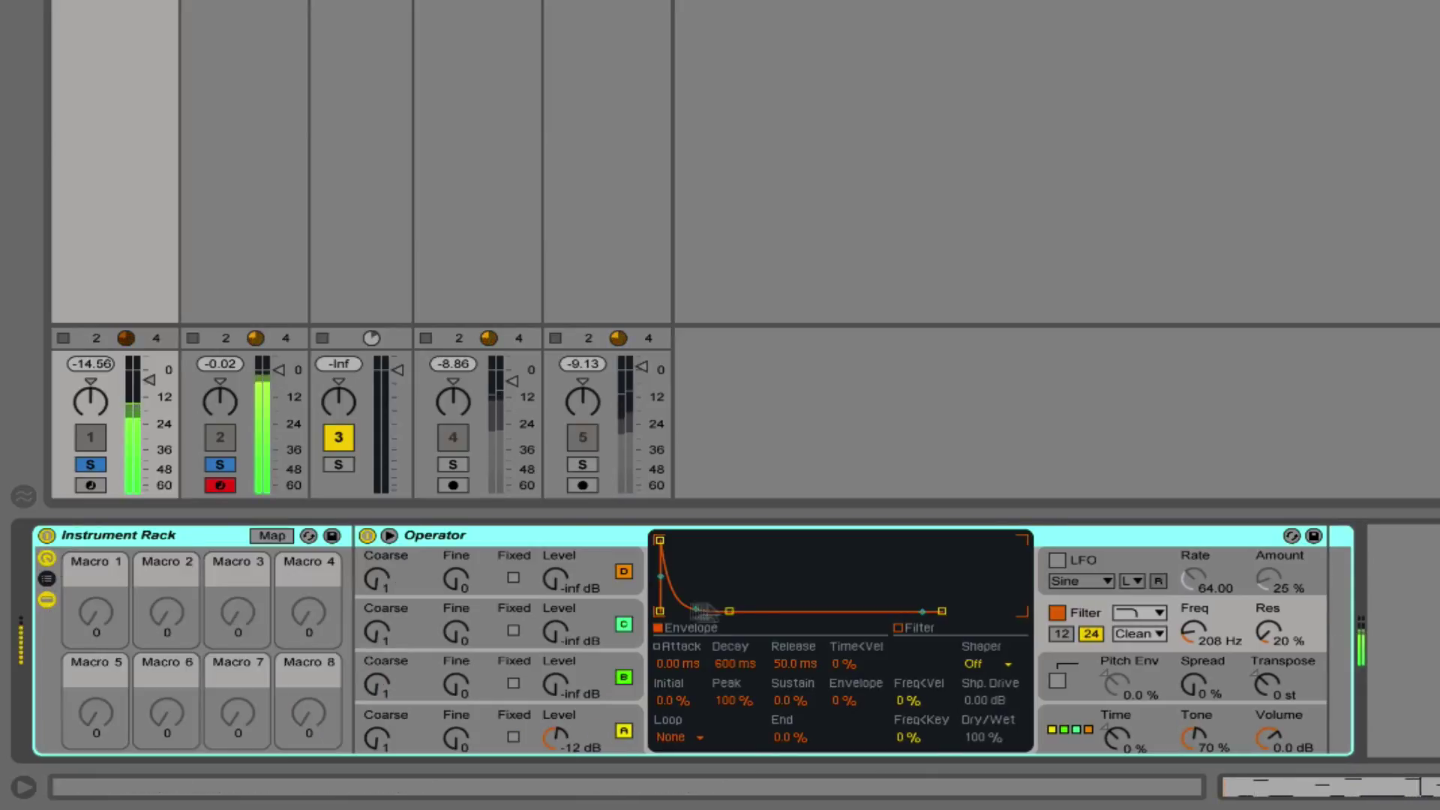
Step: Set Operator's filter frequency to 198 Hz and its resonance to 88%
left_click_drag(1193, 632, 1198, 639)
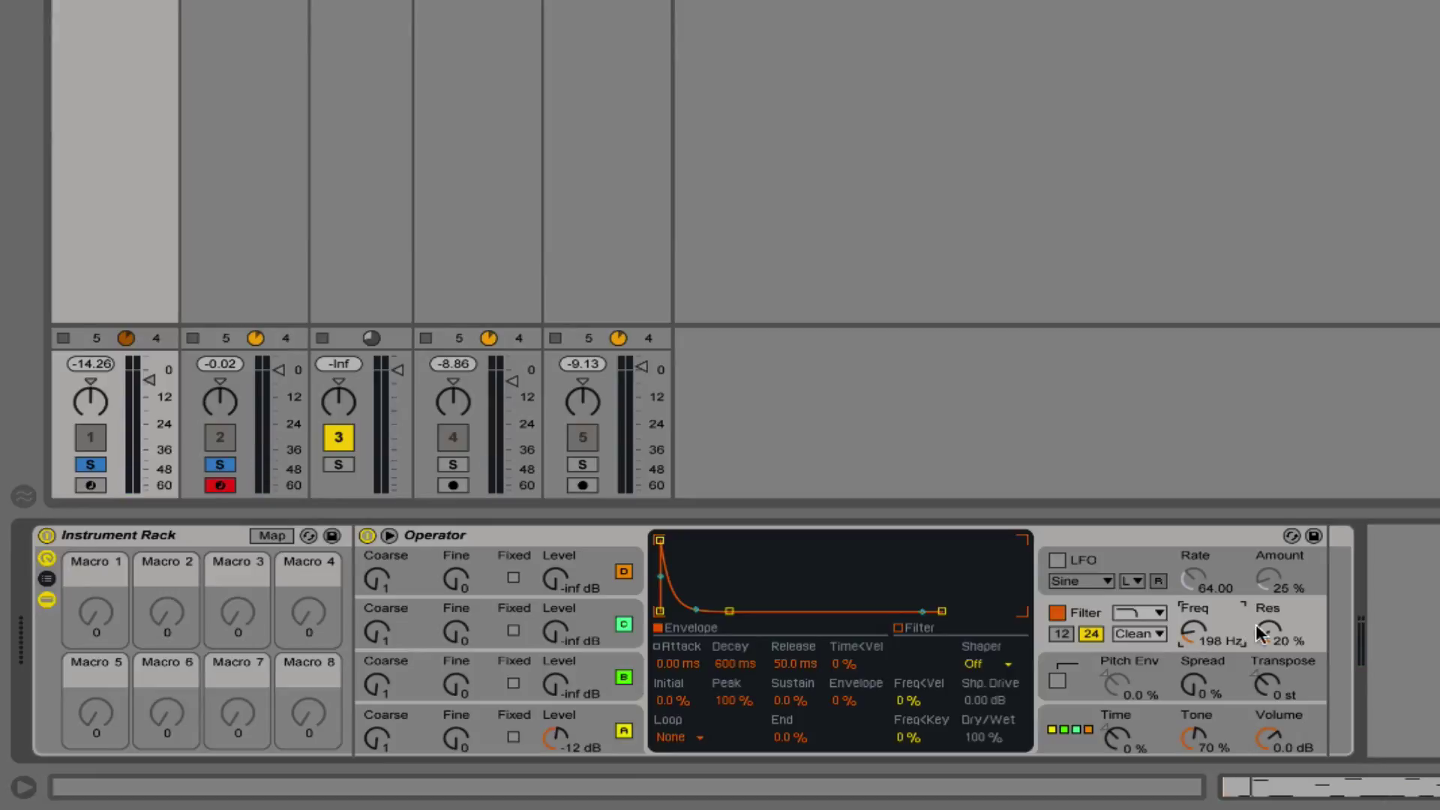
left_click_drag(1271, 630, 1271, 551)
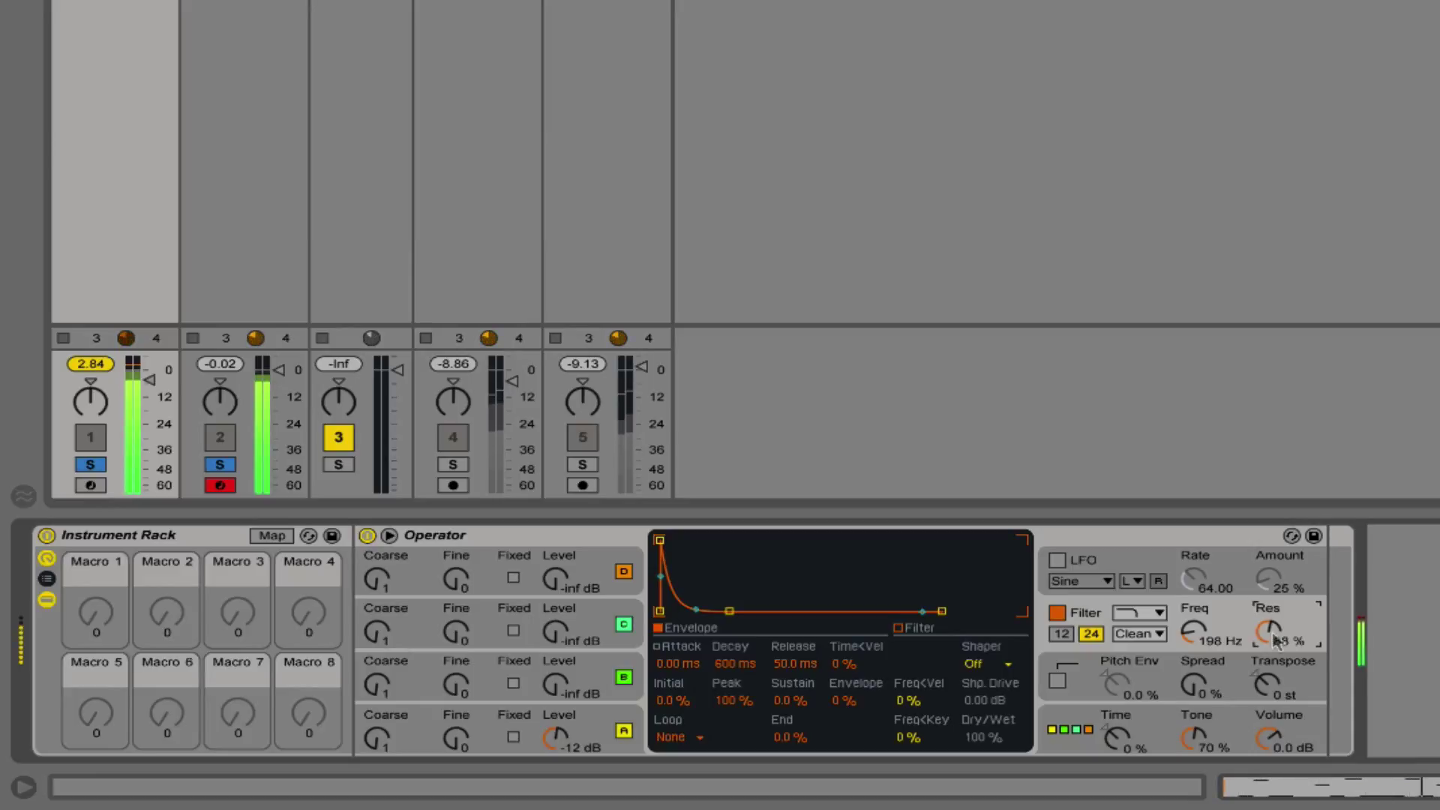
Step: Add the Utility audio effect after the Instrument Rack on the BASS track
key("ctrl+alt+b")
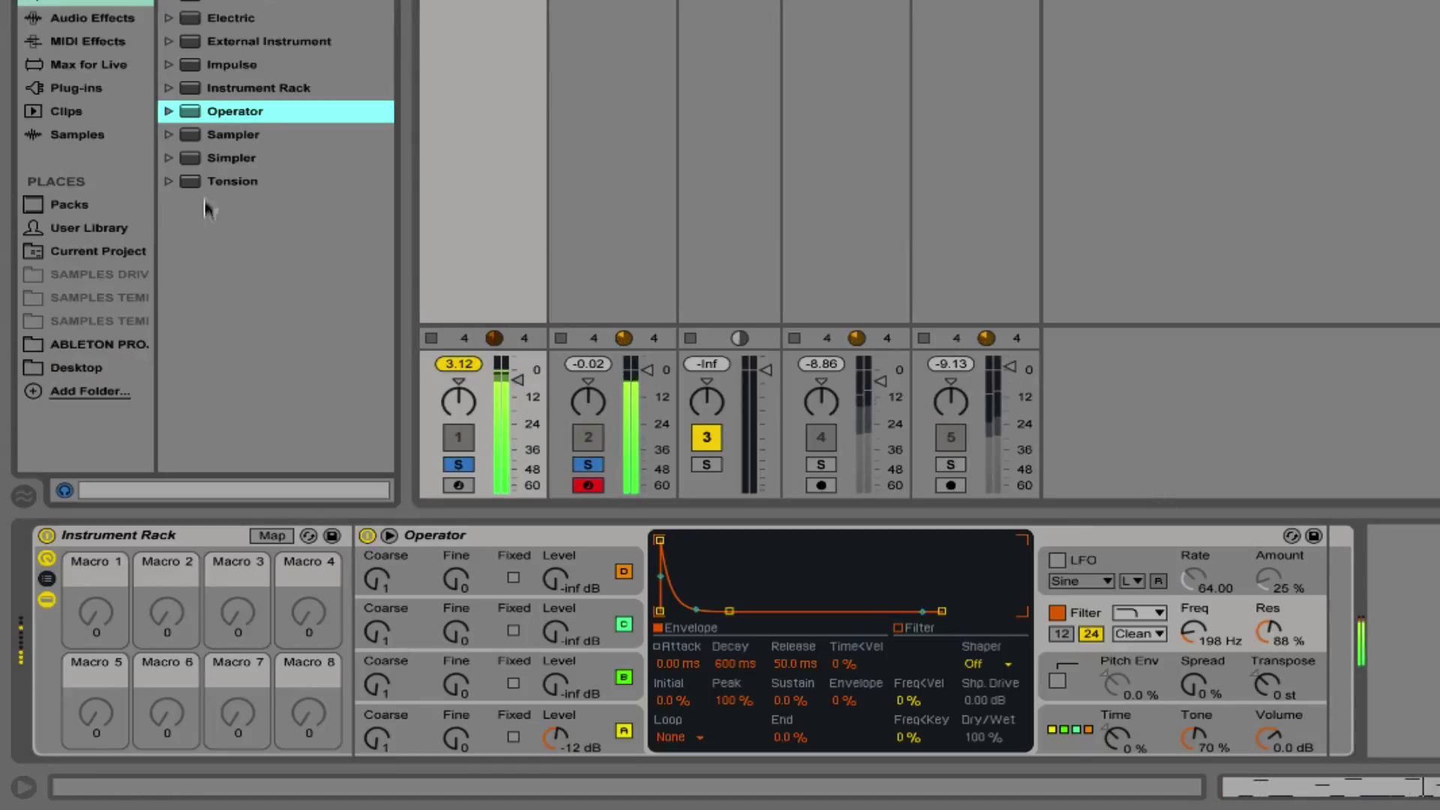
left_click(68, 18)
scroll(227, 405, "down", 4)
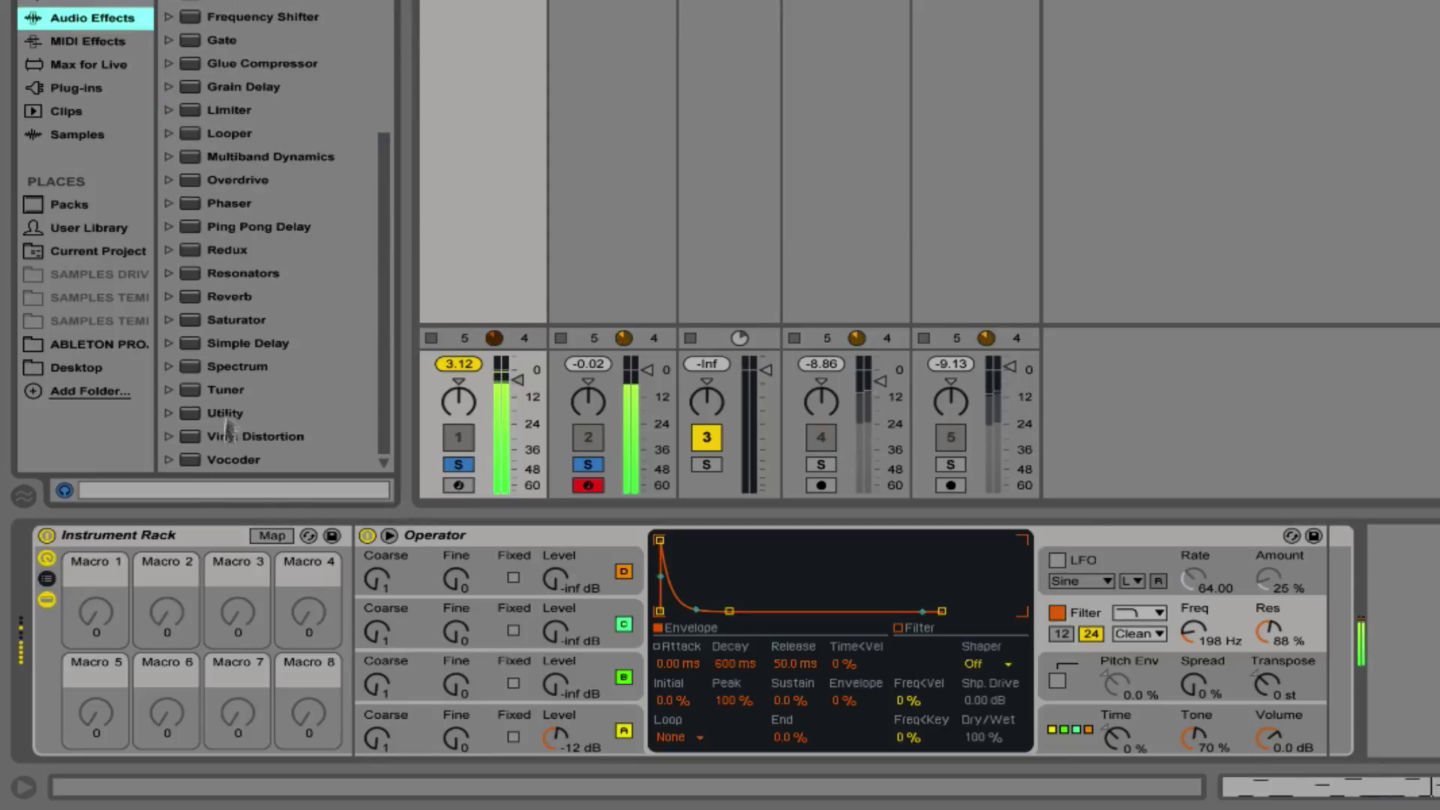
left_click_drag(231, 413, 1401, 668)
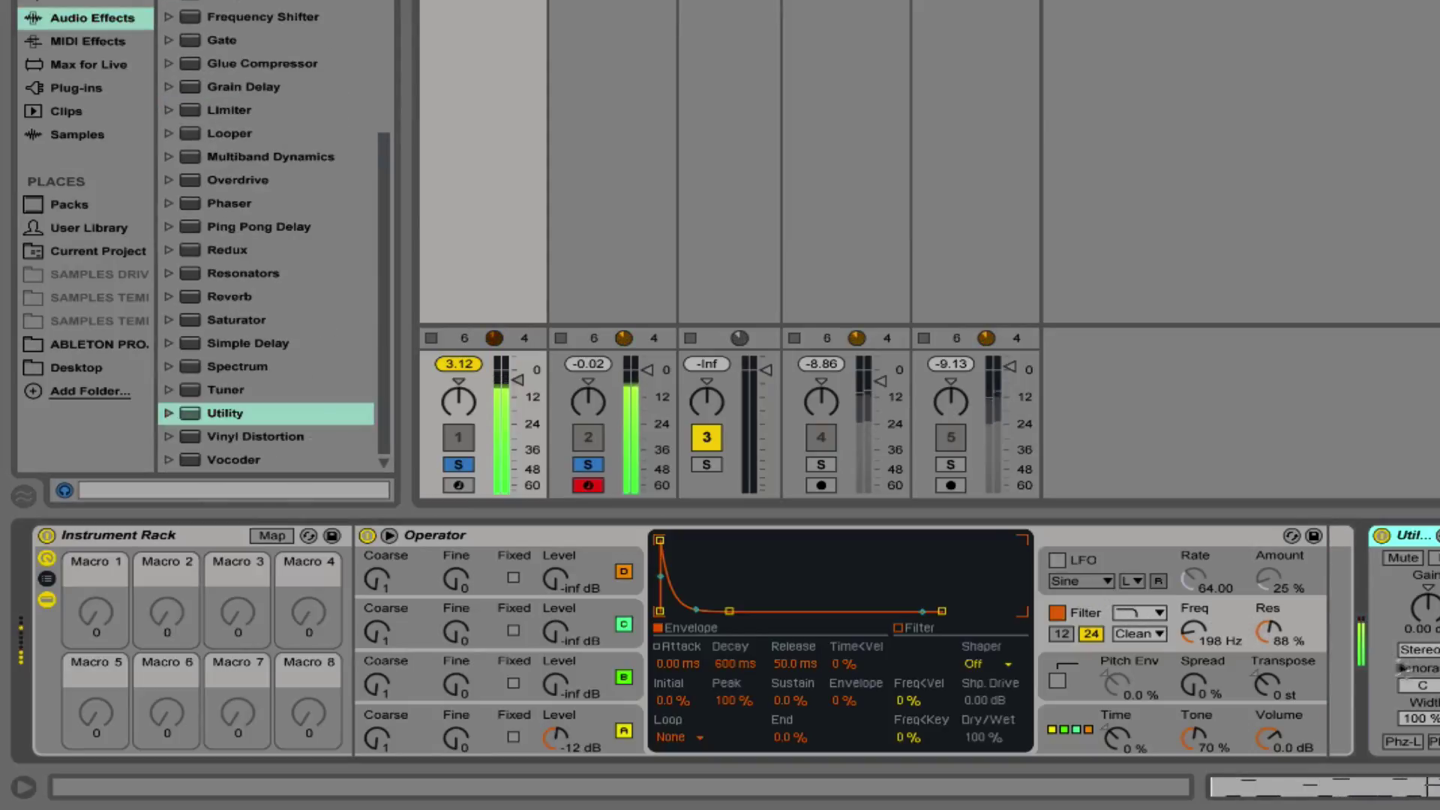
Step: Lower Utility's gain to -6.67 dB, and compare Operator's oscillator A settings with its filter envelope settings
left_click_drag(1425, 606, 1425, 637)
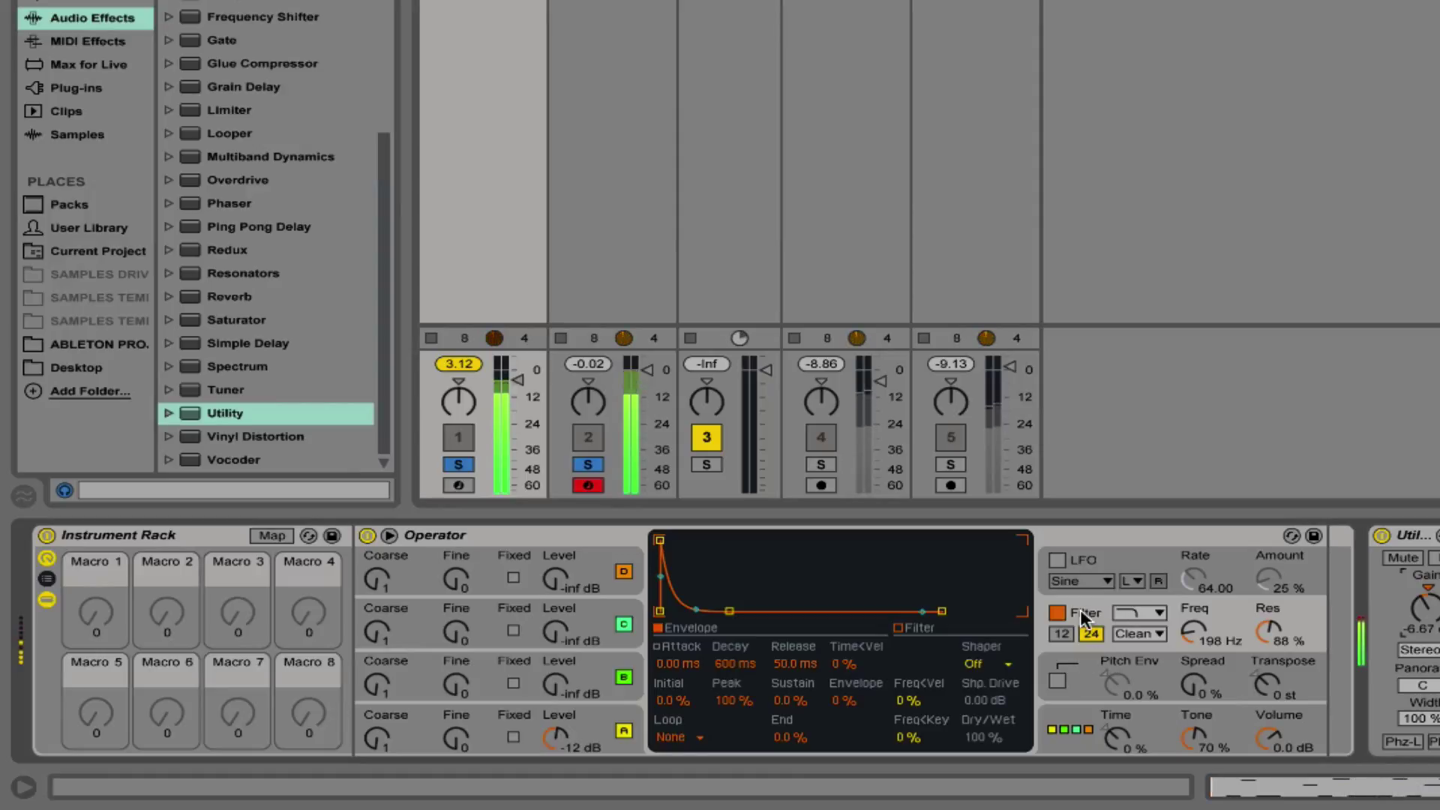
left_click(608, 718)
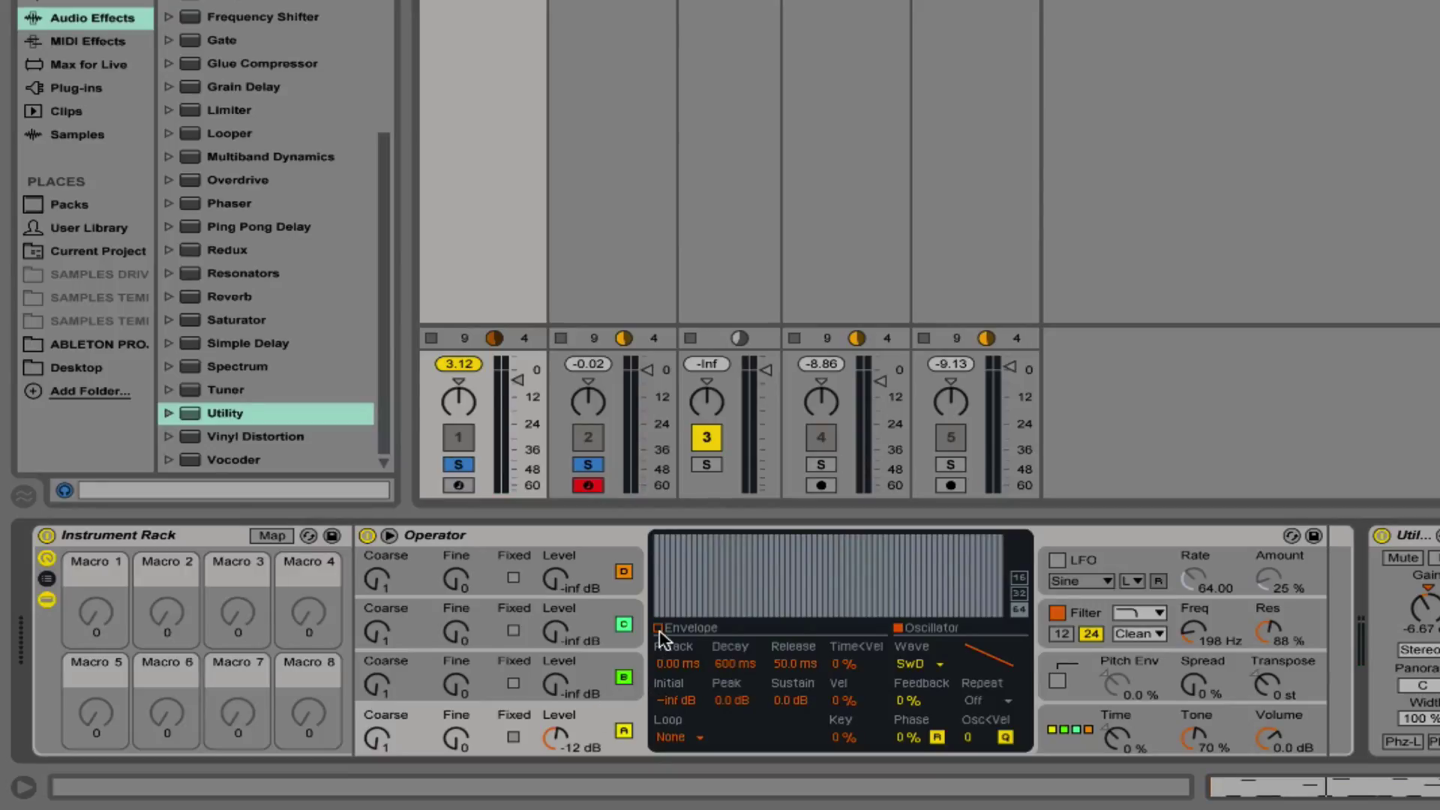
left_click(1082, 613)
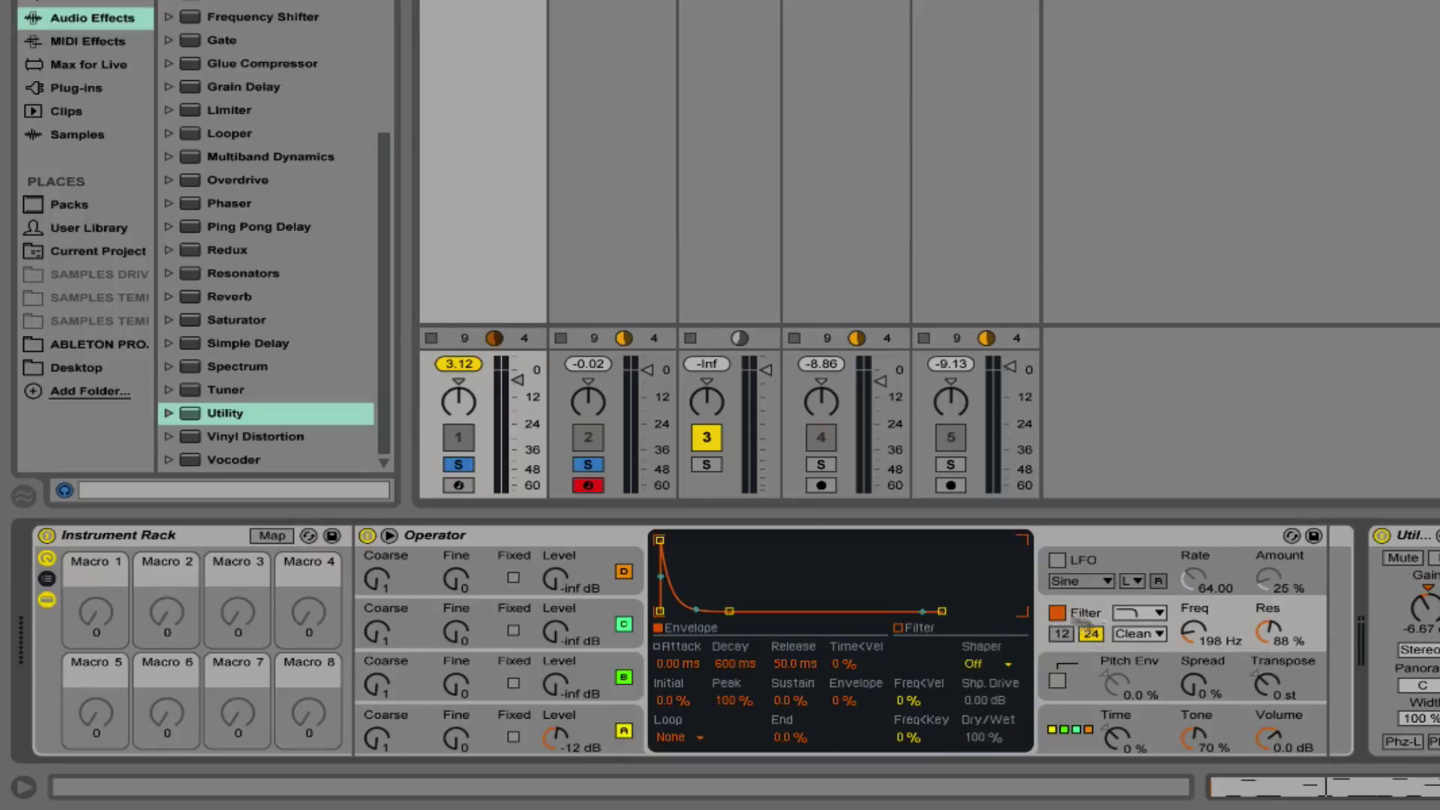
Step: Switch Operator's filter circuit to MS2 with 3.19 dB drive and 99% resonance, and sweep its frequency up to 471 Hz
left_click(1133, 635)
left_click(1129, 688)
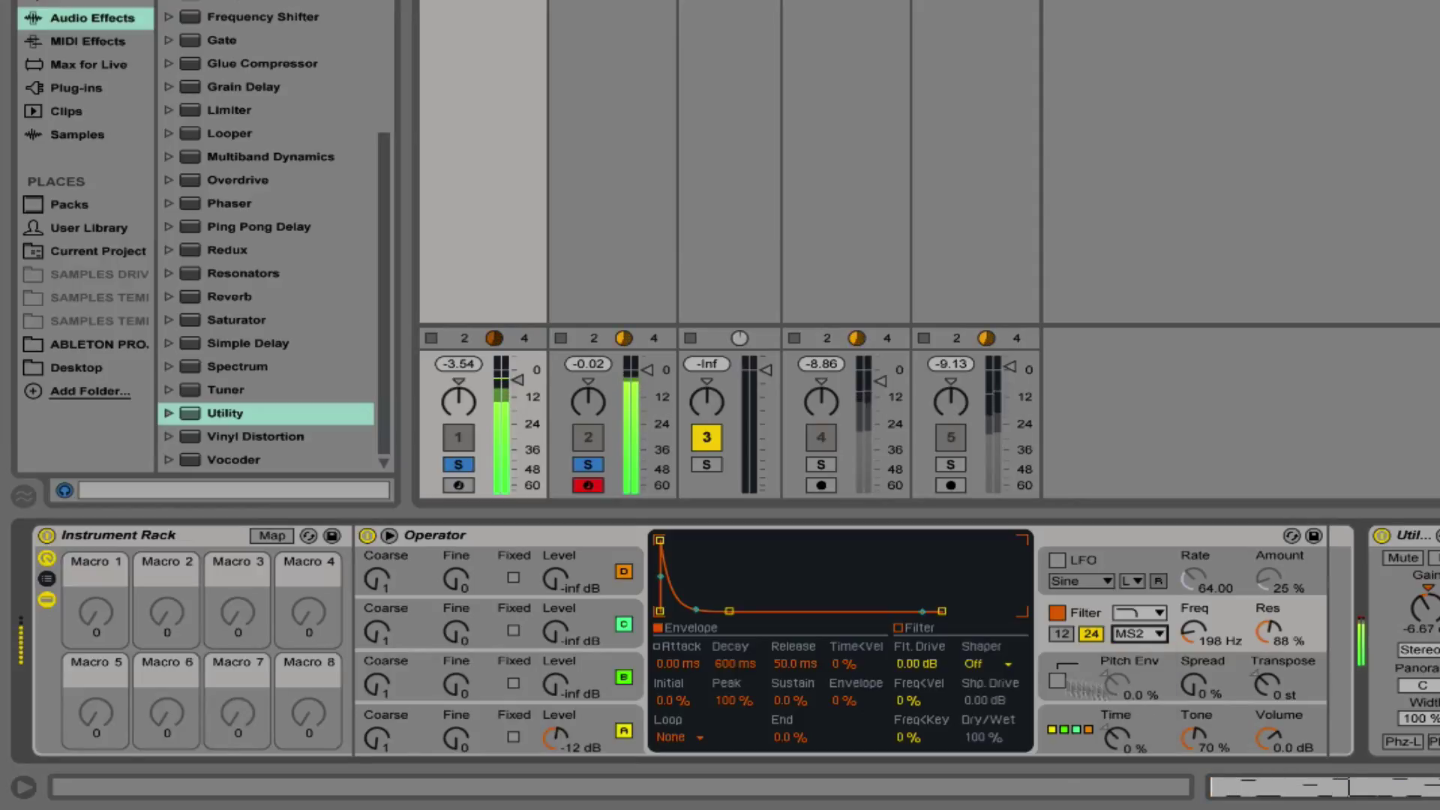
left_click(917, 664)
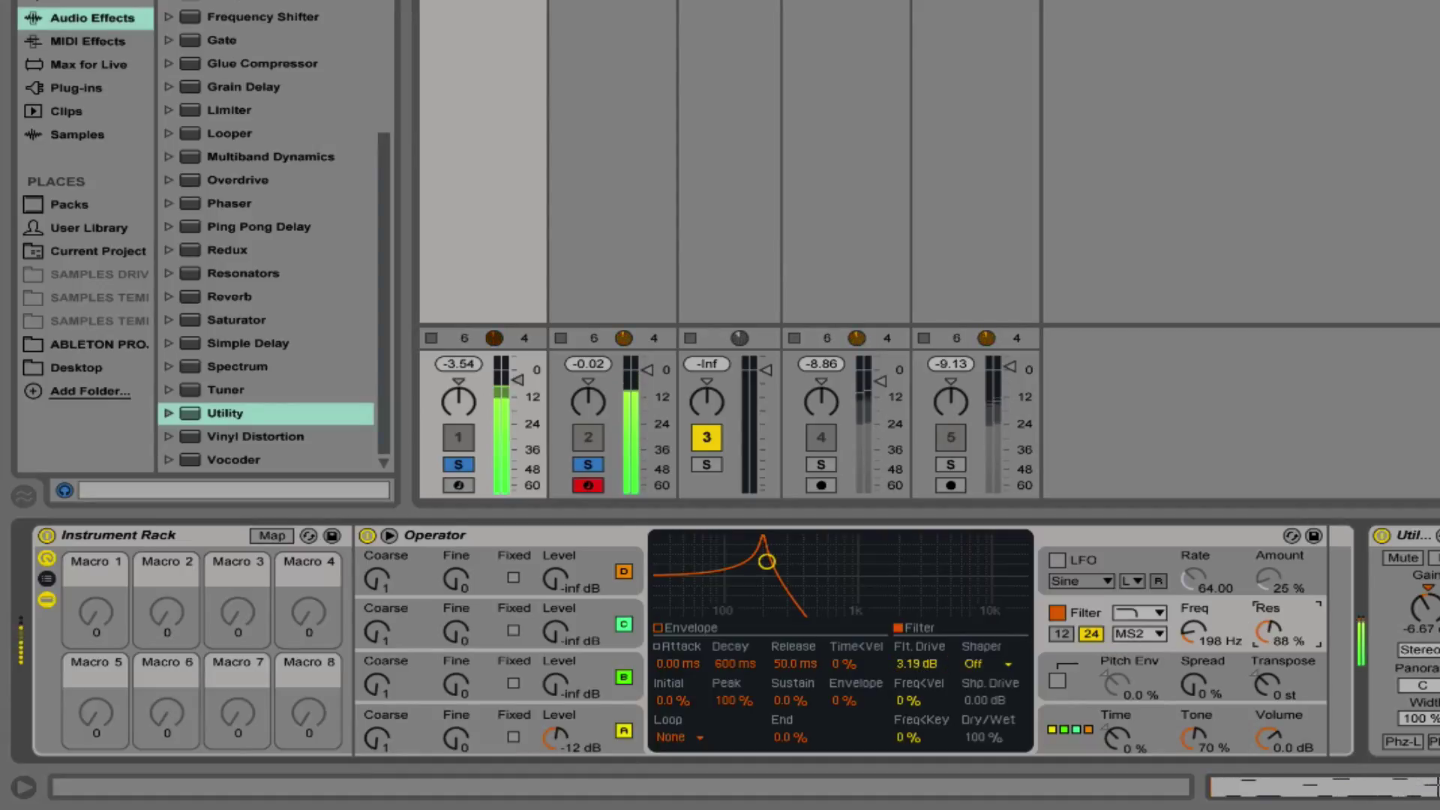
left_click_drag(1279, 634, 1279, 618)
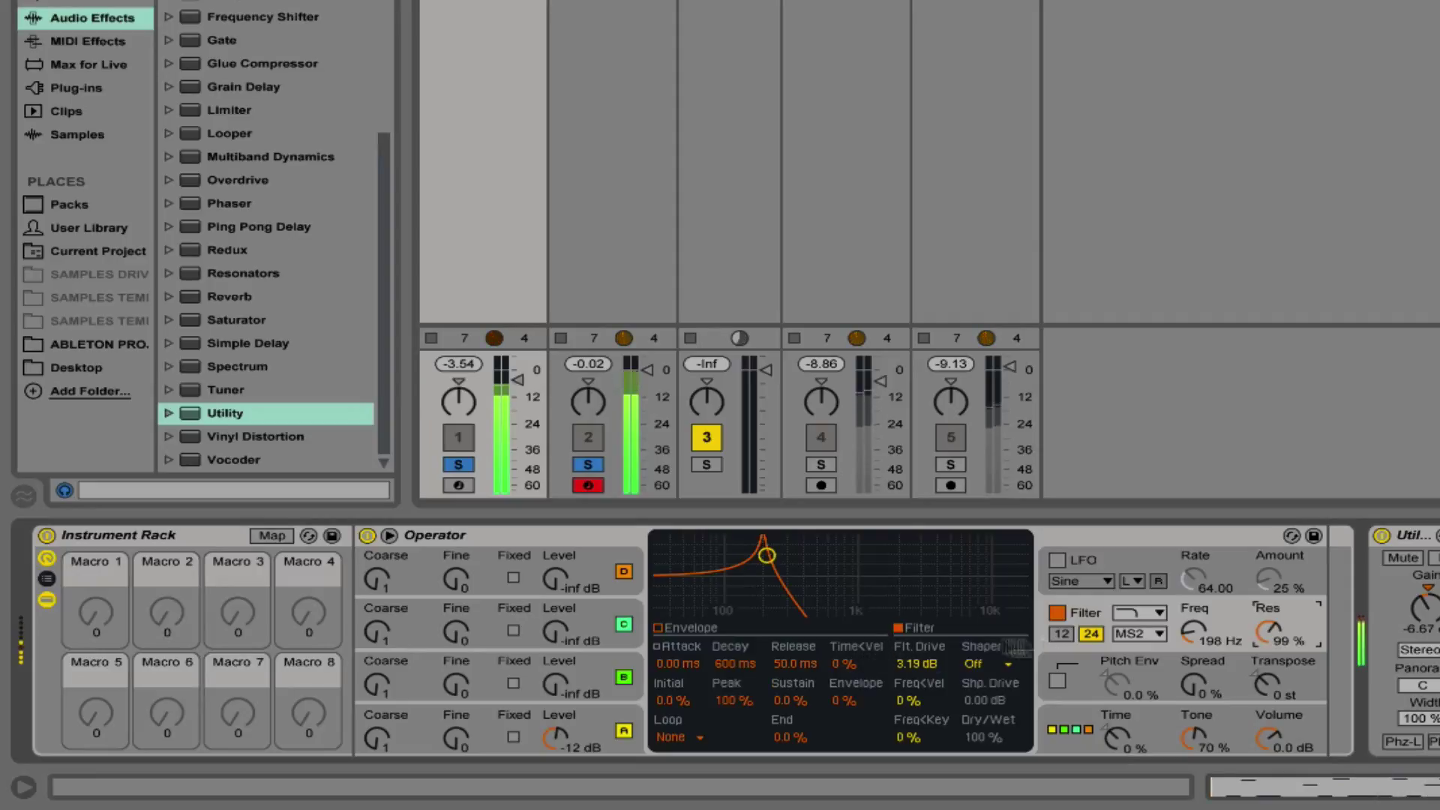
left_click(1194, 632)
mouse_move(1194, 633)
left_mouse_down()
mouse_move(1194, 576)
mouse_move(1194, 653)
mouse_move(1194, 554)
mouse_move(1194, 617)
left_mouse_up()
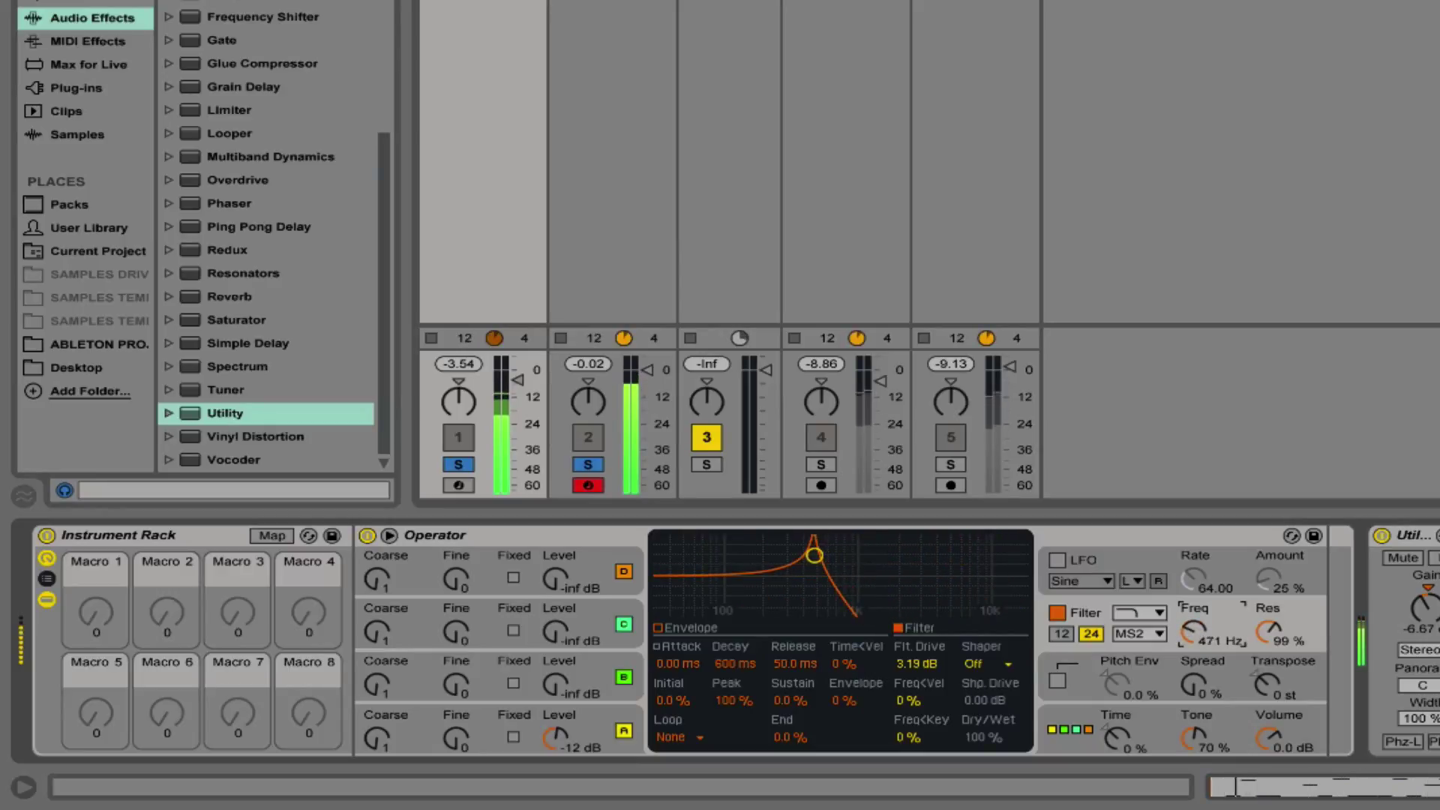
Step: Set the filter envelope to 301 ms attack, 345 ms decay, 55% initial, 35% peak and 100% amount, with frequency 92.1 Hz and resonance 74%
left_click(656, 629)
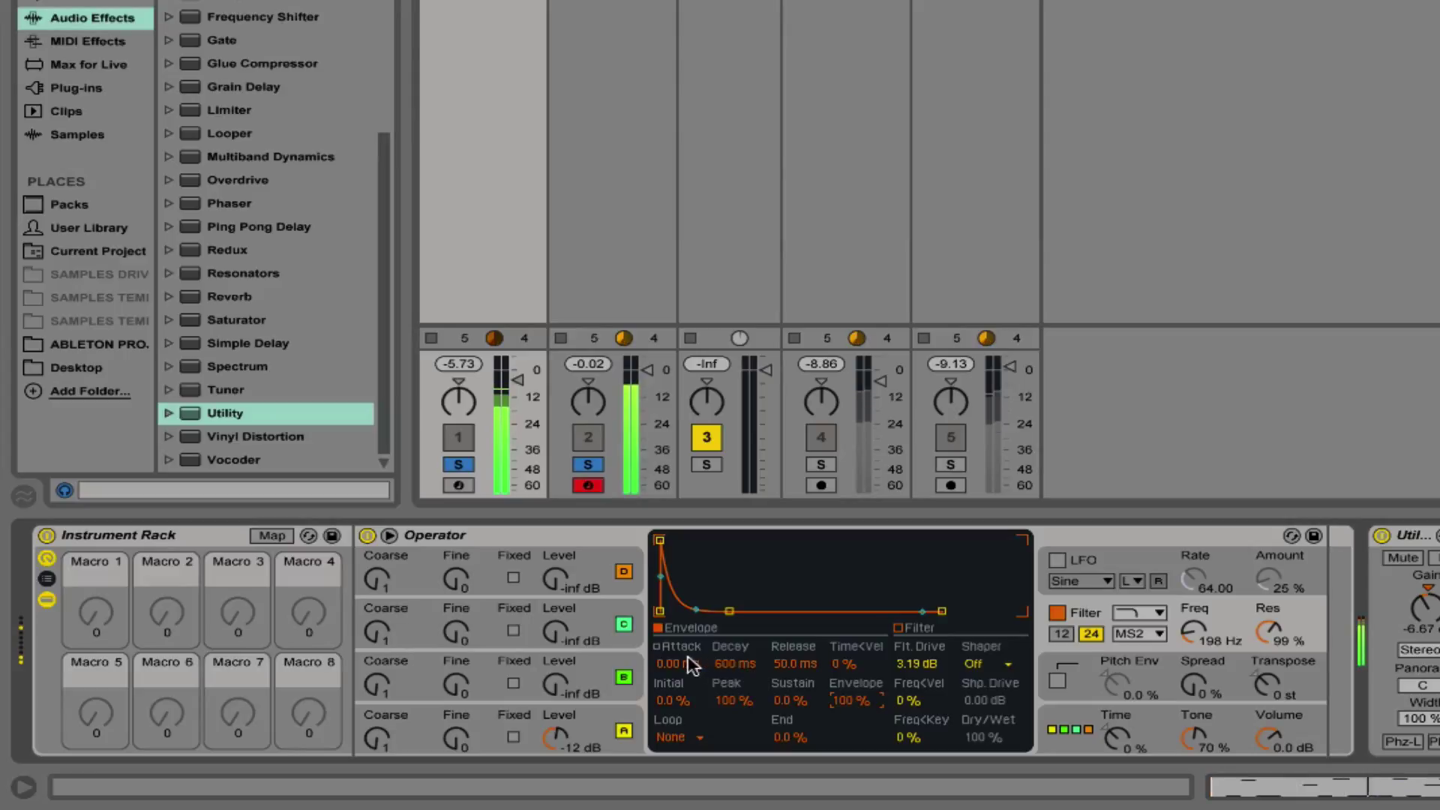
left_click_drag(677, 664, 665, 622)
left_click(665, 701)
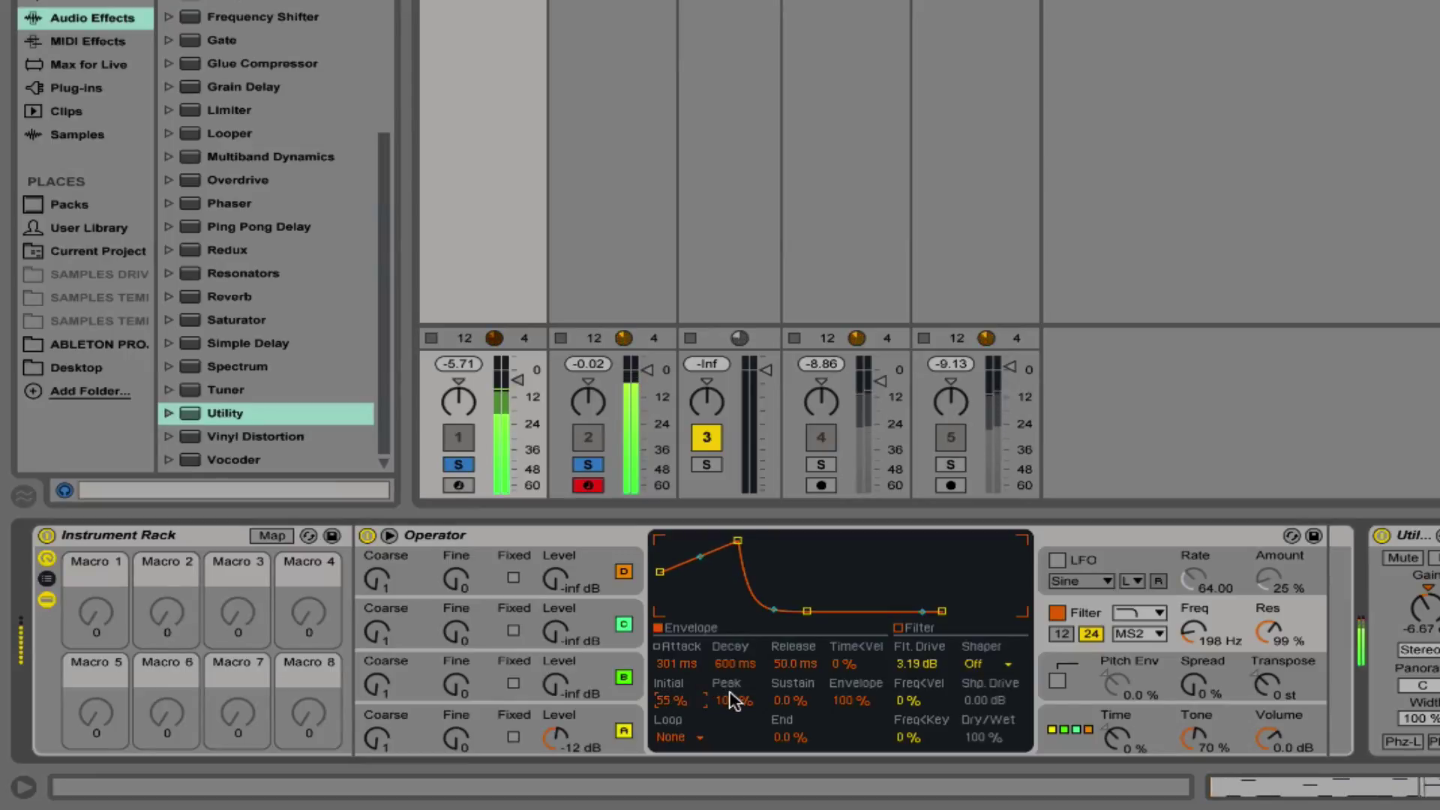
left_click_drag(726, 700, 726, 761)
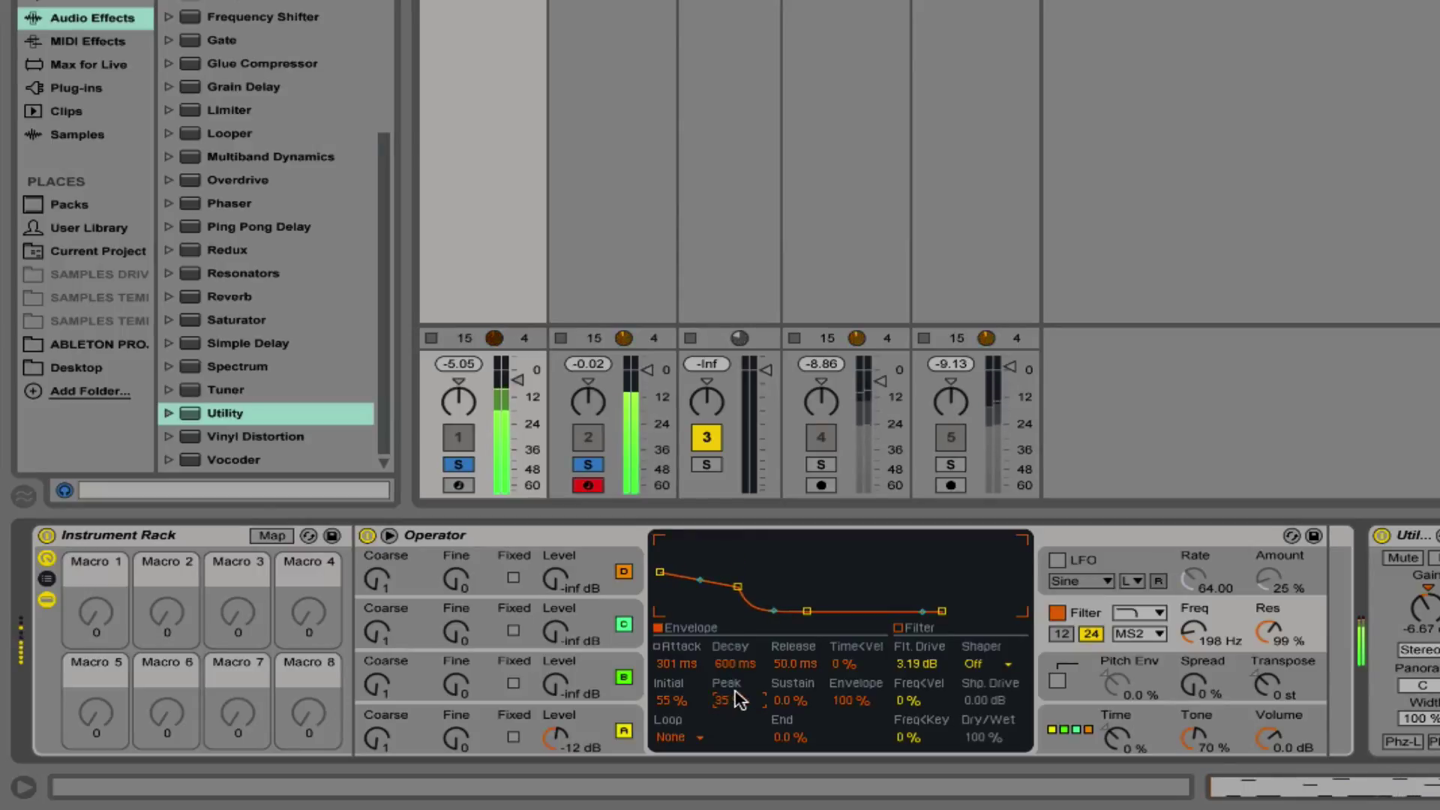
left_click_drag(734, 663, 734, 712)
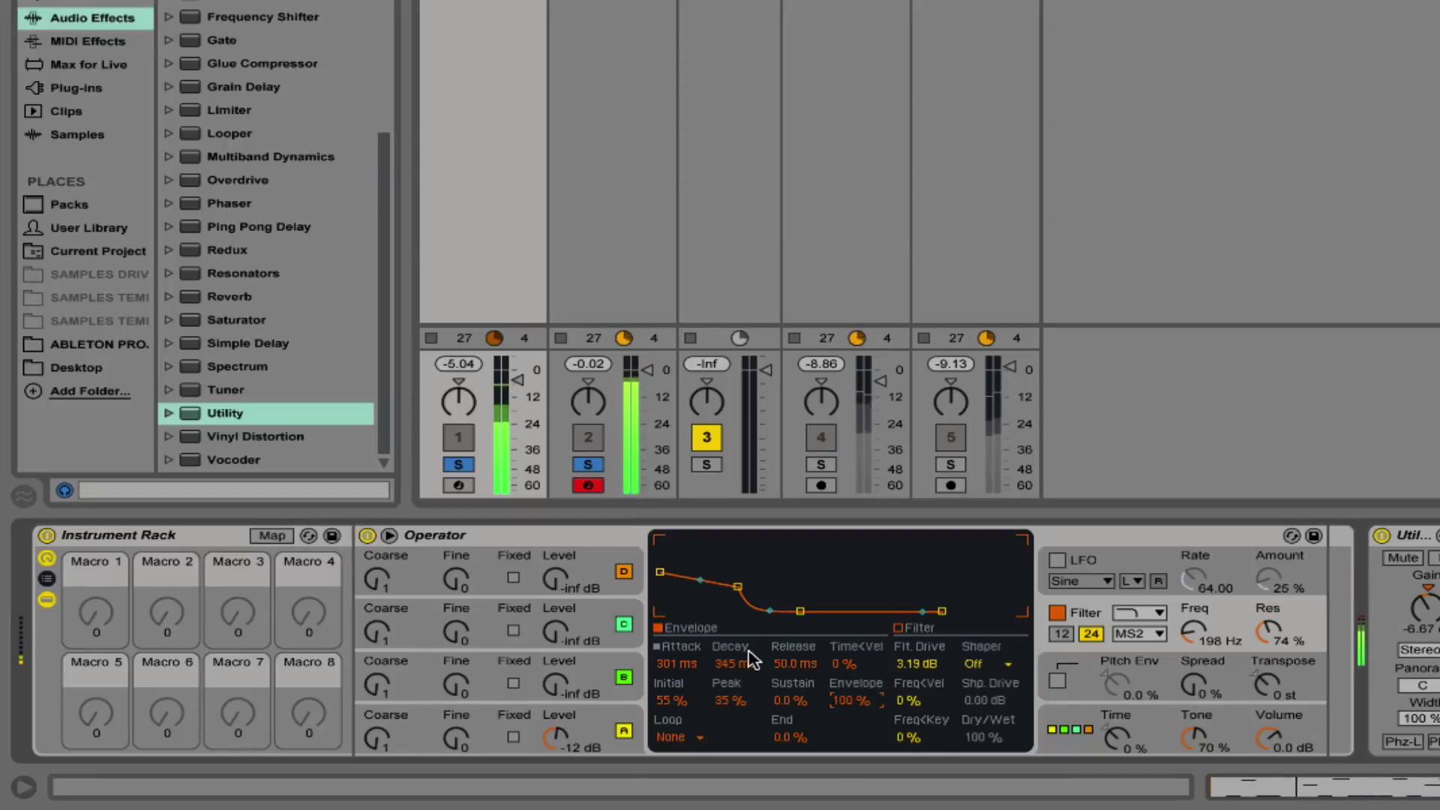
mouse_move(1194, 630)
left_mouse_down()
mouse_move(1194, 662)
mouse_move(1194, 639)
left_mouse_up()
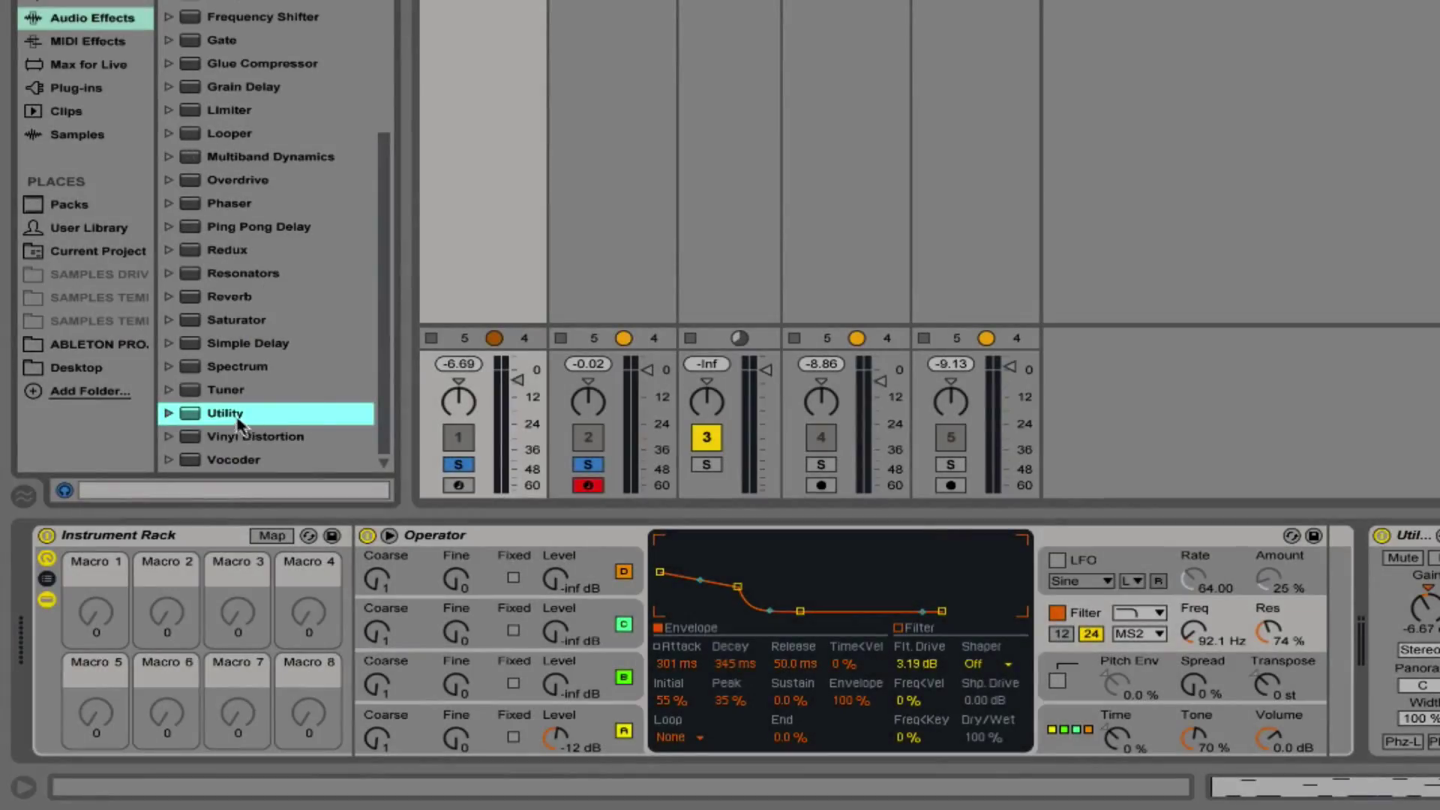
Step: Add the Overdrive audio effect directly after Operator inside the Instrument Rack on the BASS track
scroll(217, 111, "up", 1)
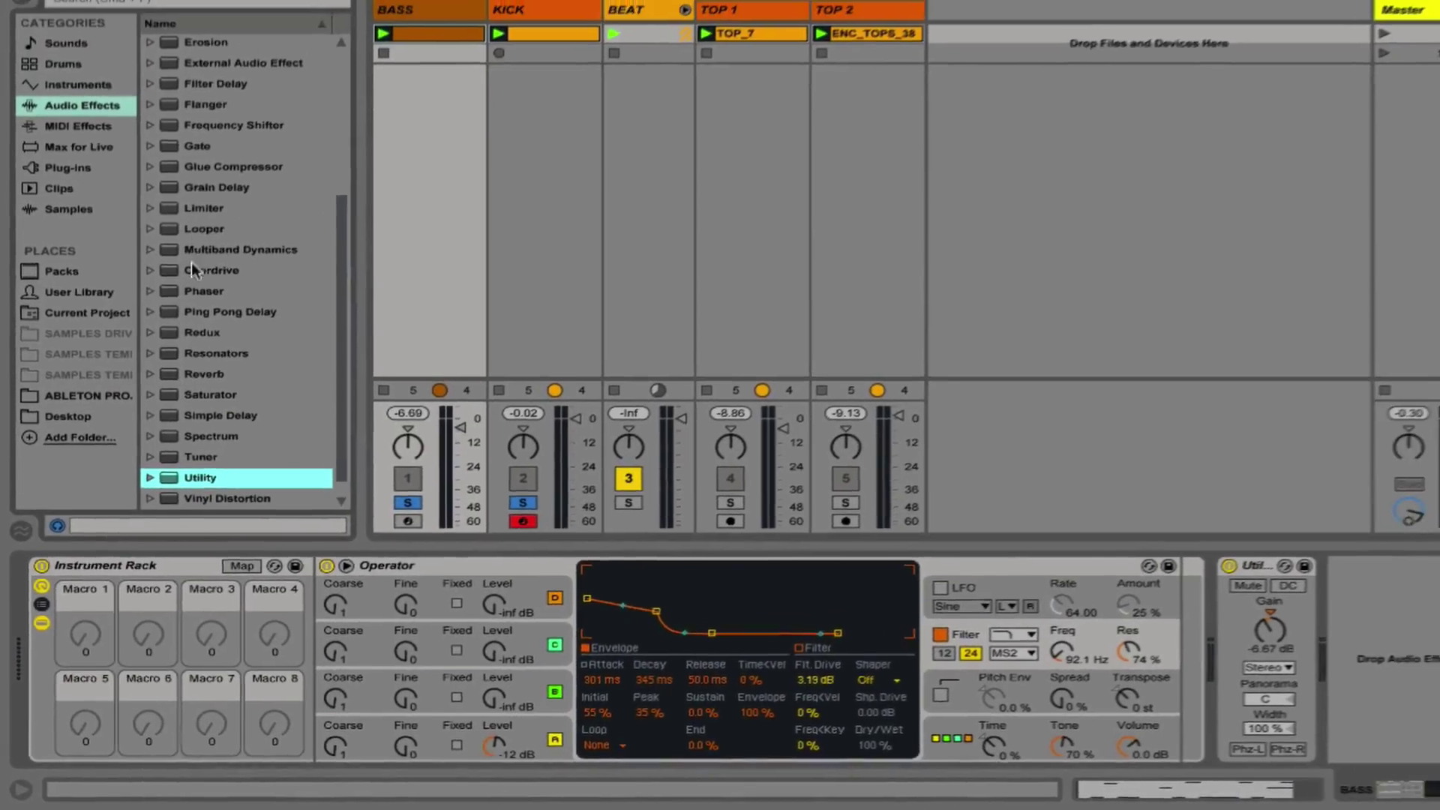
left_click(214, 176)
left_click_drag(179, 303, 1098, 699)
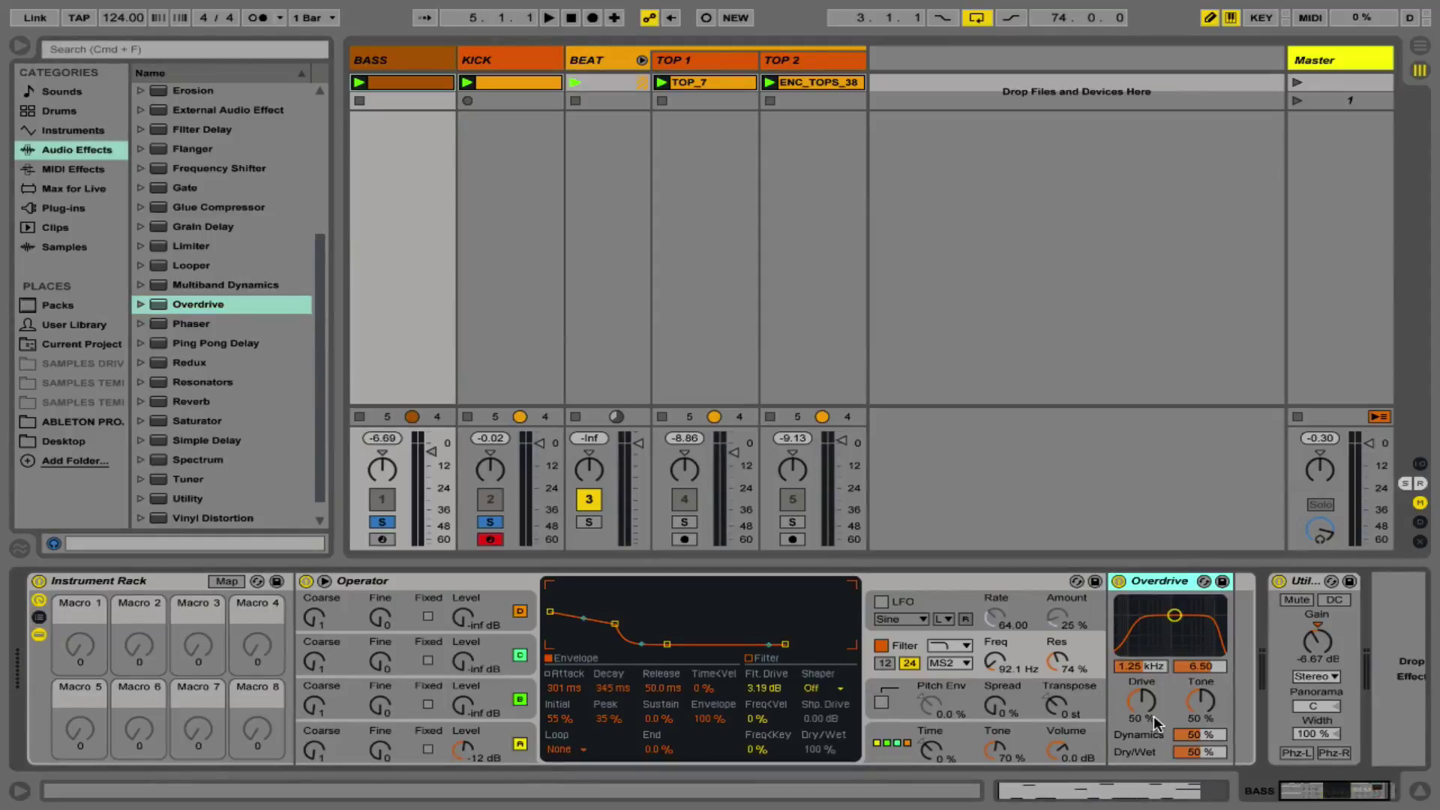
Step: During playback, set Overdrive's Drive to 30%, Dynamics to 30% and Dry/Wet to 70%, and lower Operator's volume to -5.1 dB
key("space")
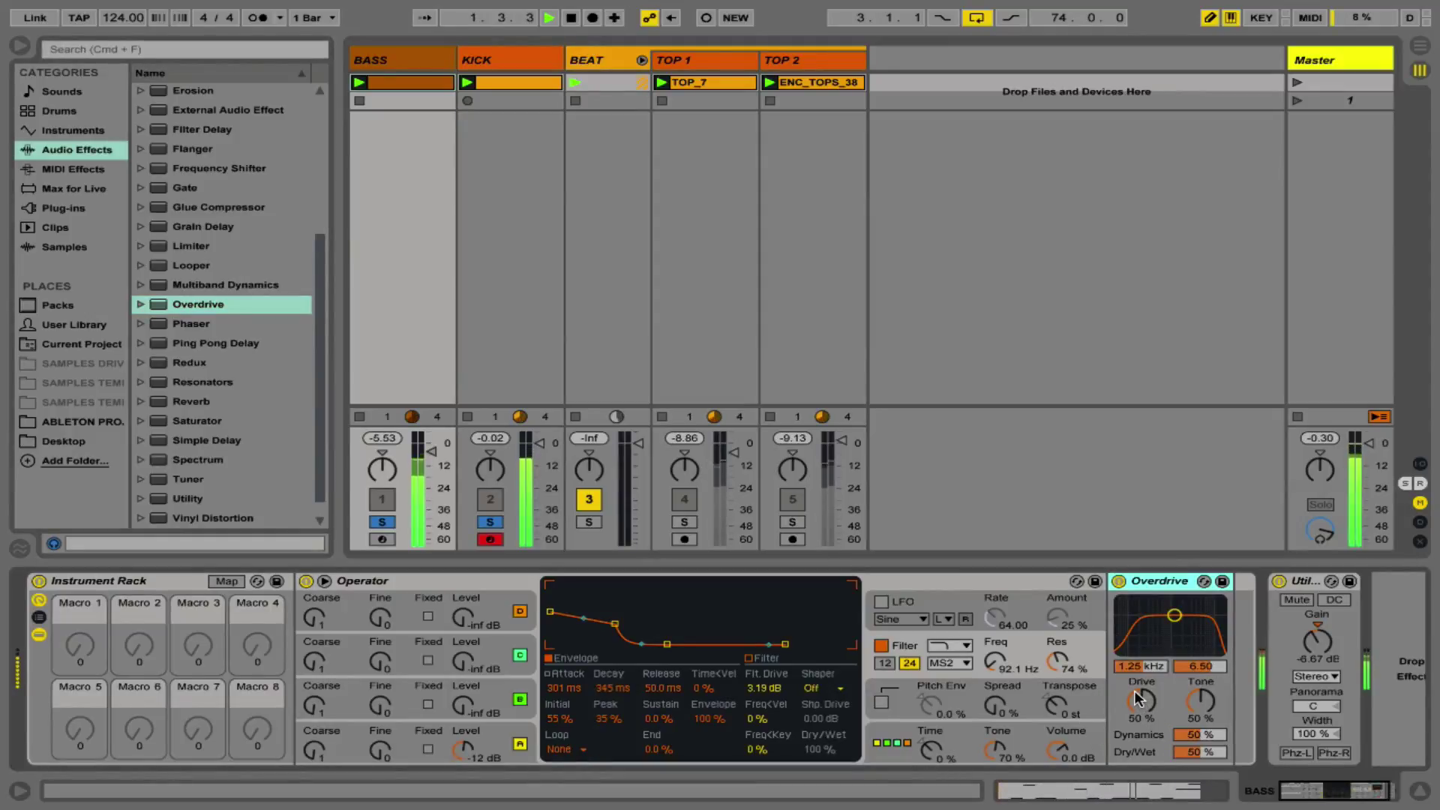
left_click(1138, 697)
left_click_drag(1138, 697, 1187, 738)
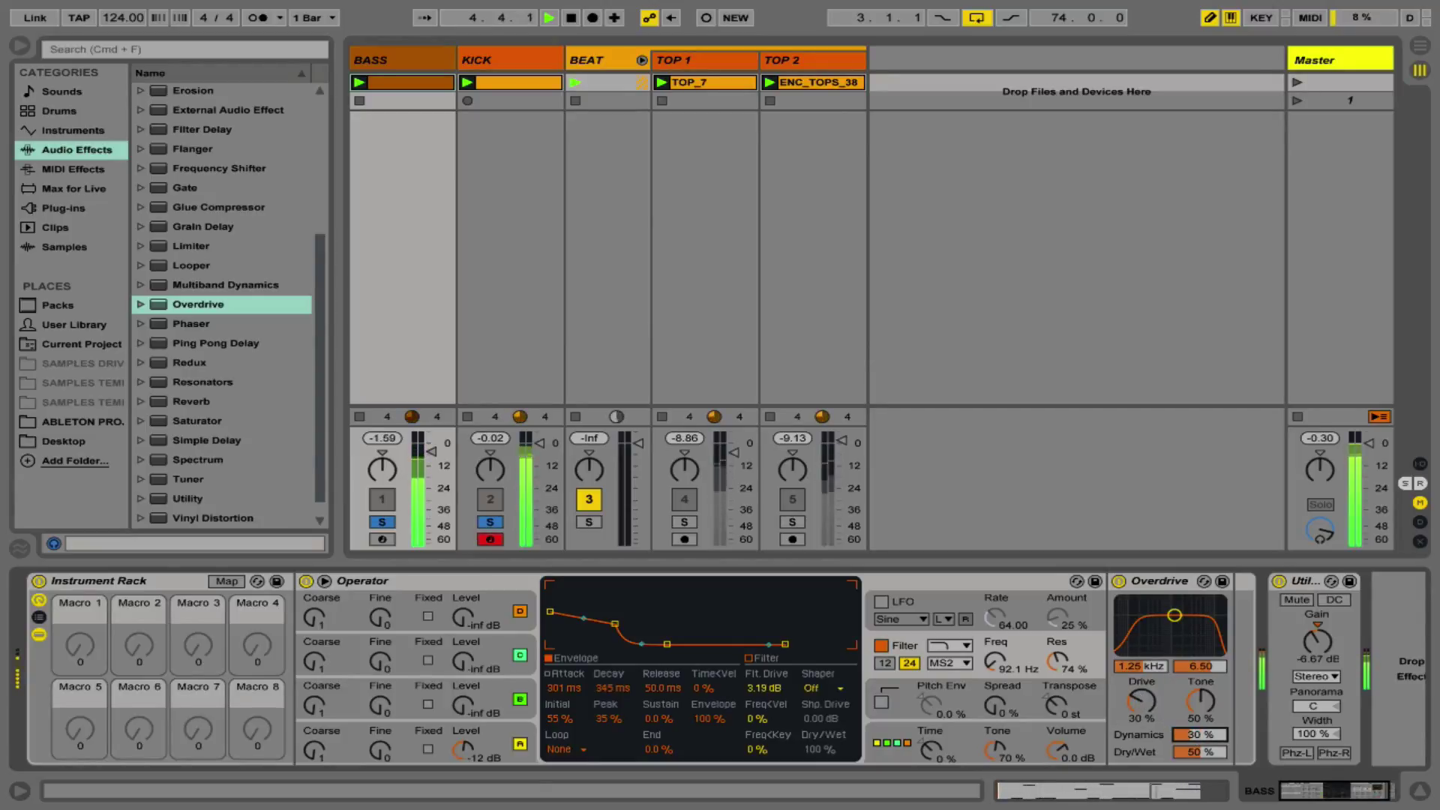
left_click(1203, 751)
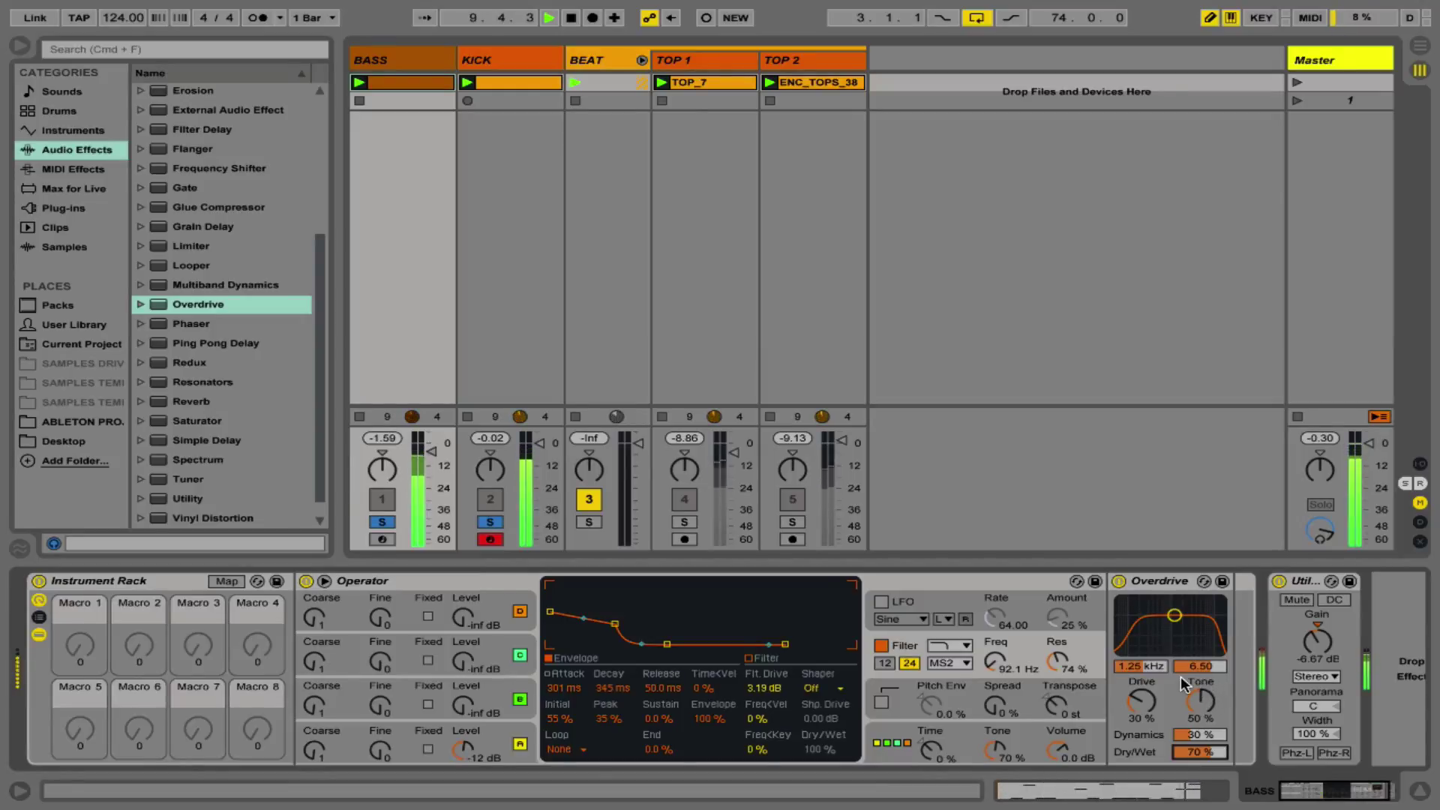
scroll(1192, 684, "right", 2)
left_click_drag(1014, 748, 1014, 755)
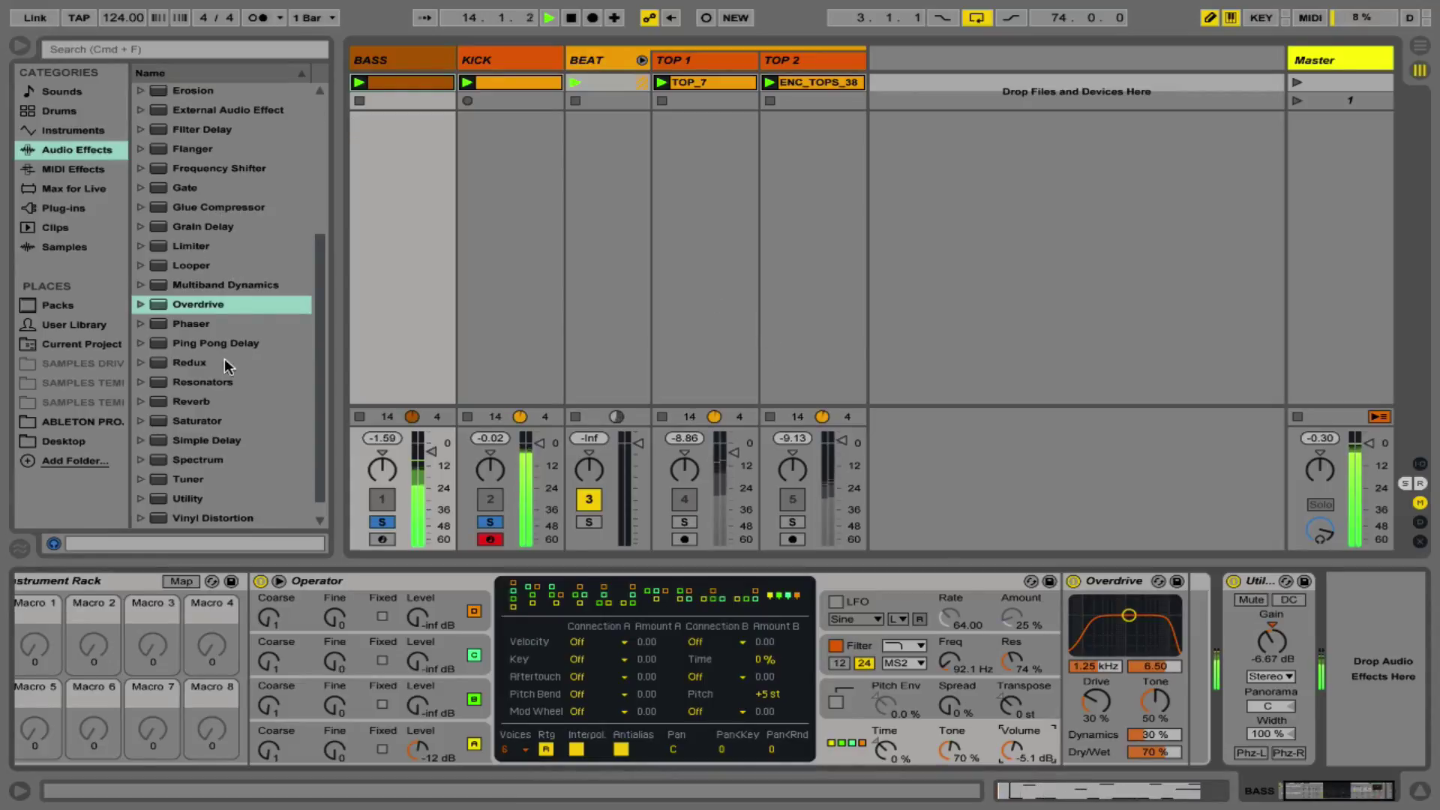
Step: Add the Reverb effect after Overdrive in the Instrument Rack, and move Utility into the rack behind Reverb
scroll(223, 360, "down", 1)
left_click_drag(182, 387, 1166, 642)
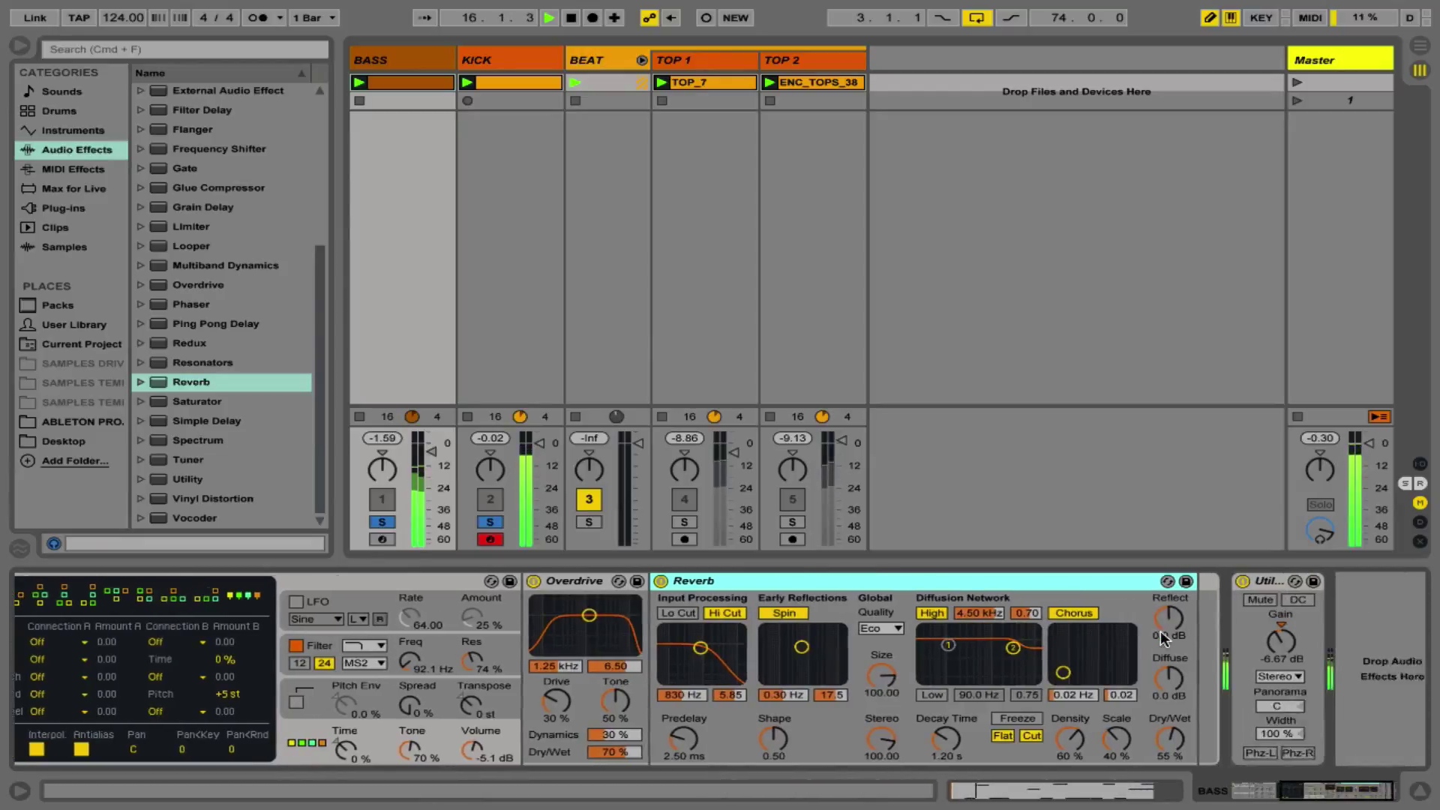
left_click_drag(1245, 589, 1168, 614)
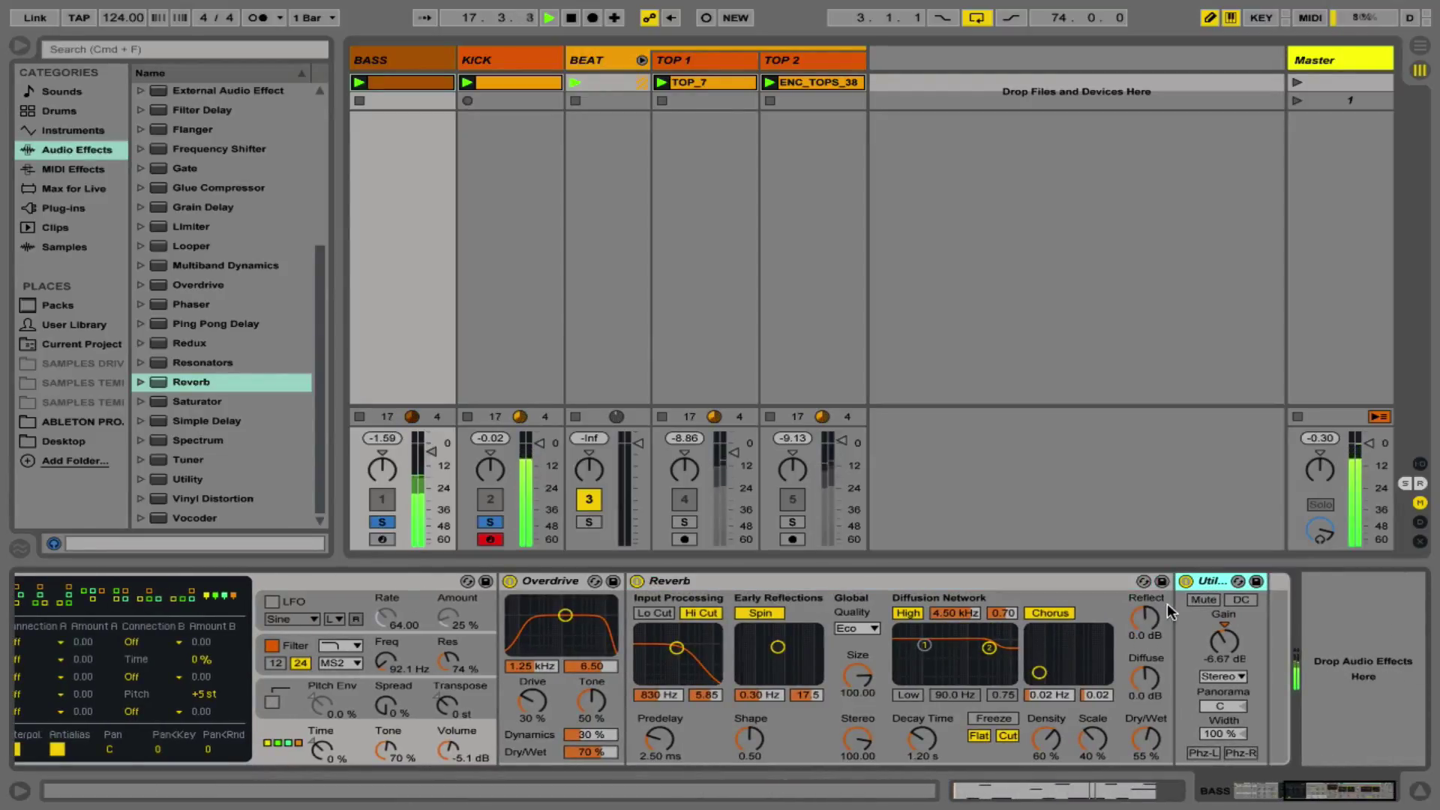
Step: Turn off Reverb's Chorus and early reflections Spin, and set its Dry/Wet to 32%
left_click(1034, 614)
left_click(758, 613)
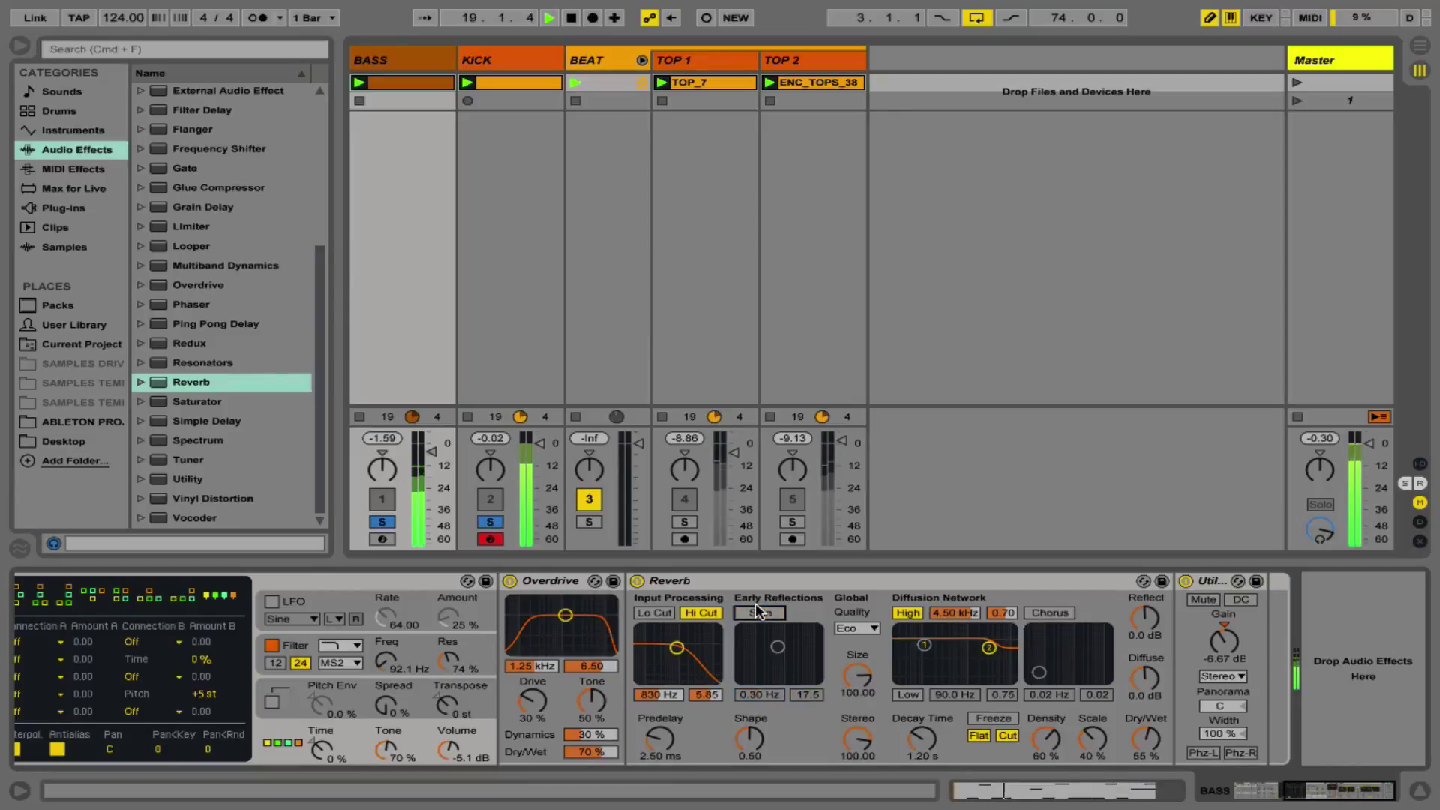
left_click_drag(1136, 731, 1137, 755)
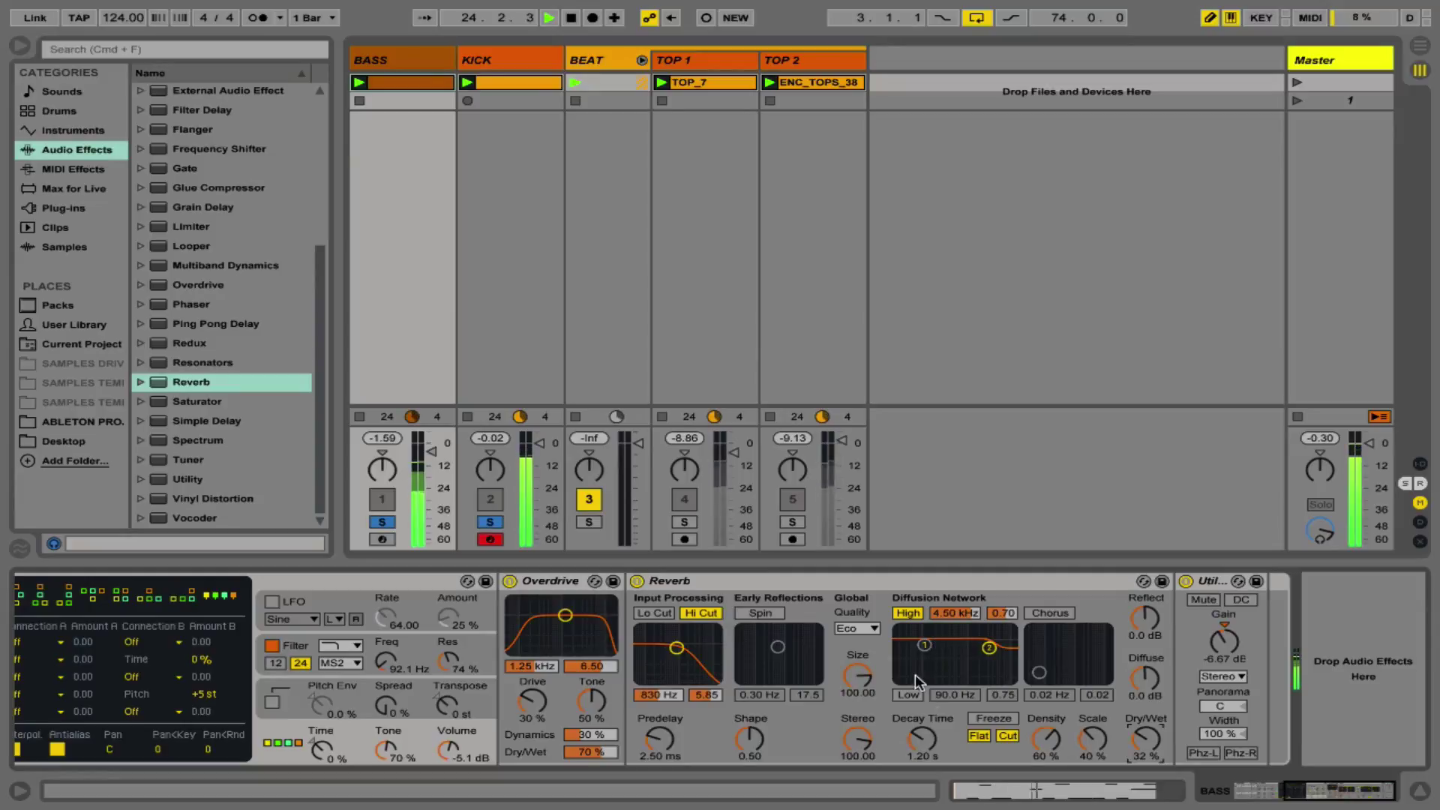
Step: Enable Reverb's low diffusion filter at 88.4 Hz and 0.35, set the high filter to 1.05 kHz and 0.40, and the Decay Time to 1.22 s
left_click(908, 695)
left_click_drag(924, 646, 976, 666)
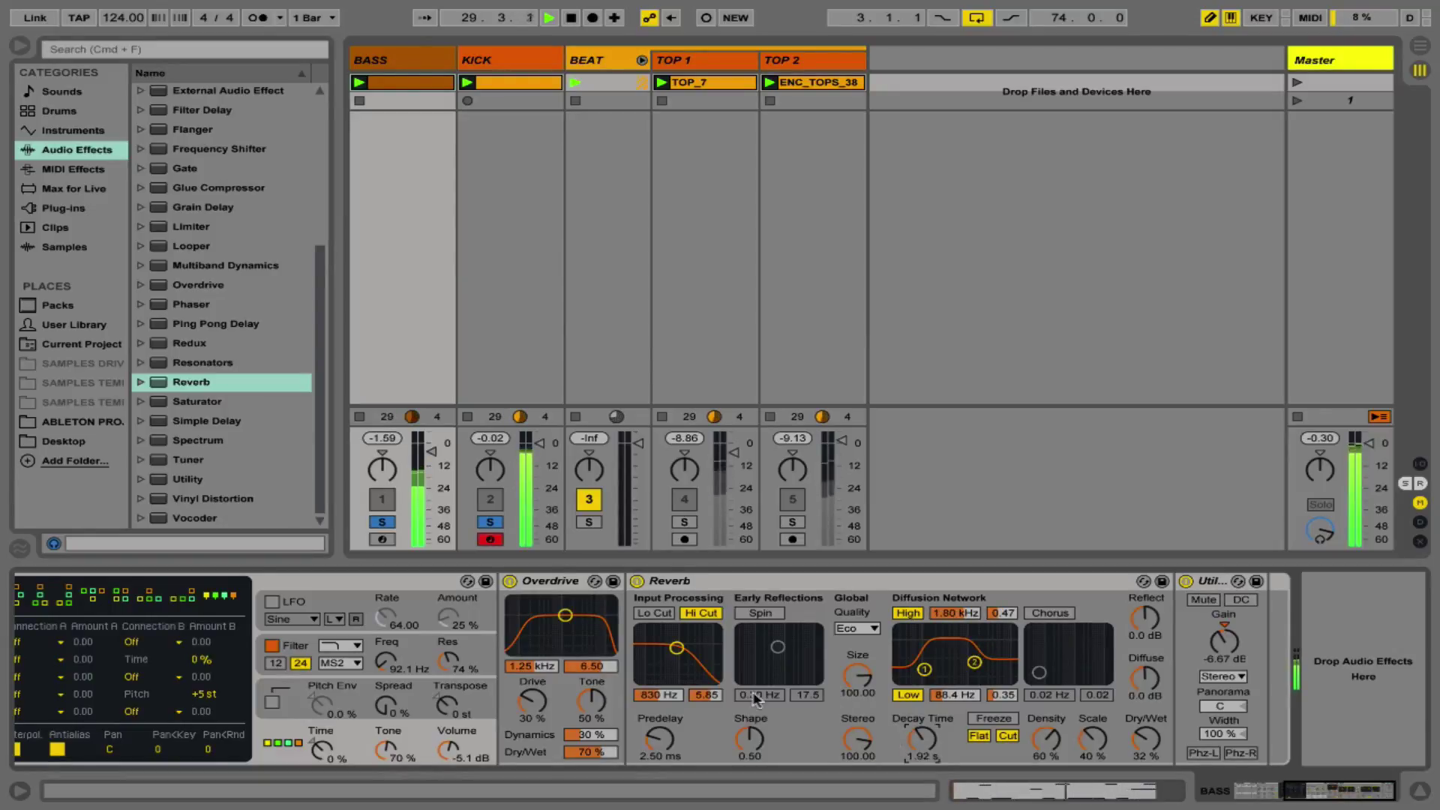
scroll(707, 699, "left", 5)
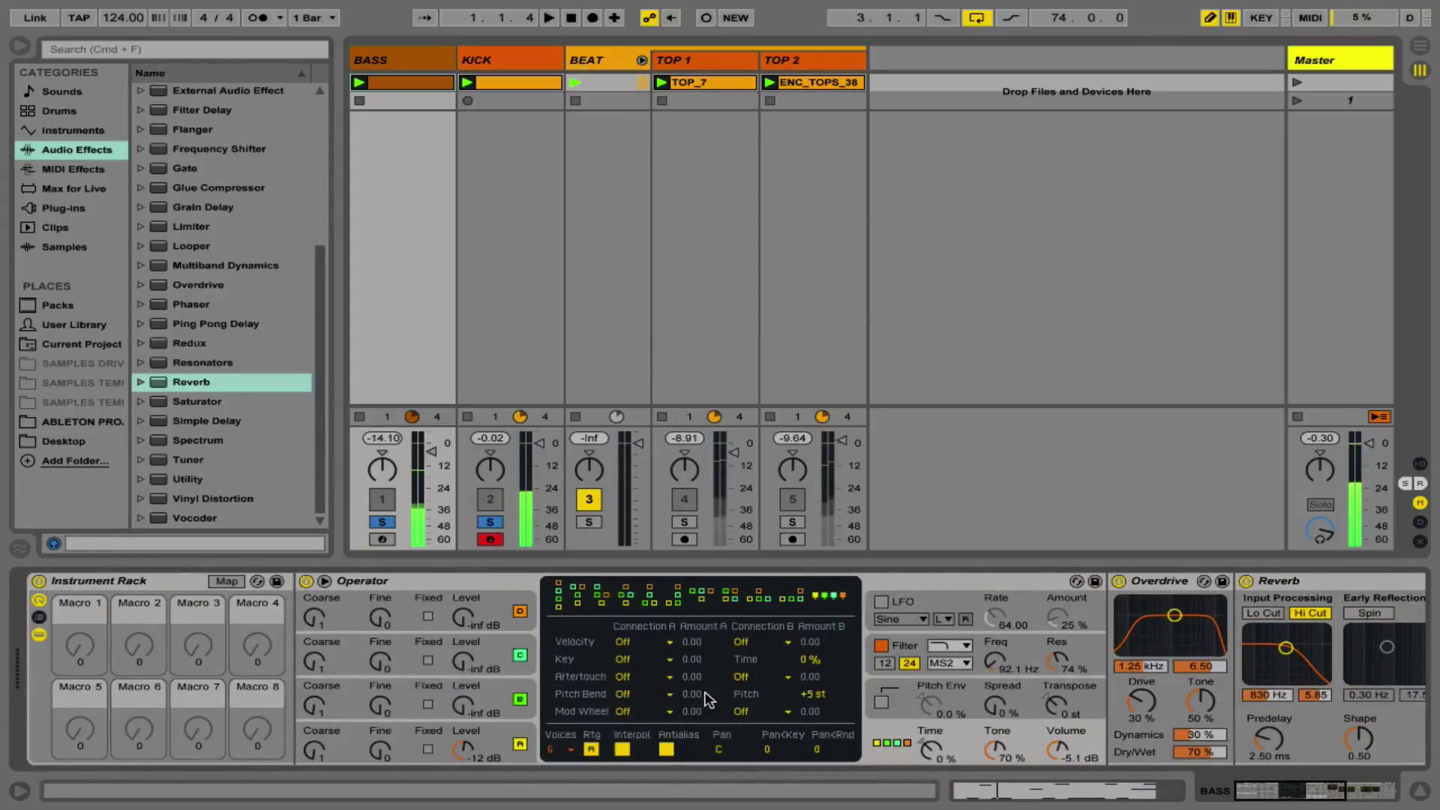
scroll(1114, 645, "right", 5)
left_click_drag(1061, 661, 1051, 666)
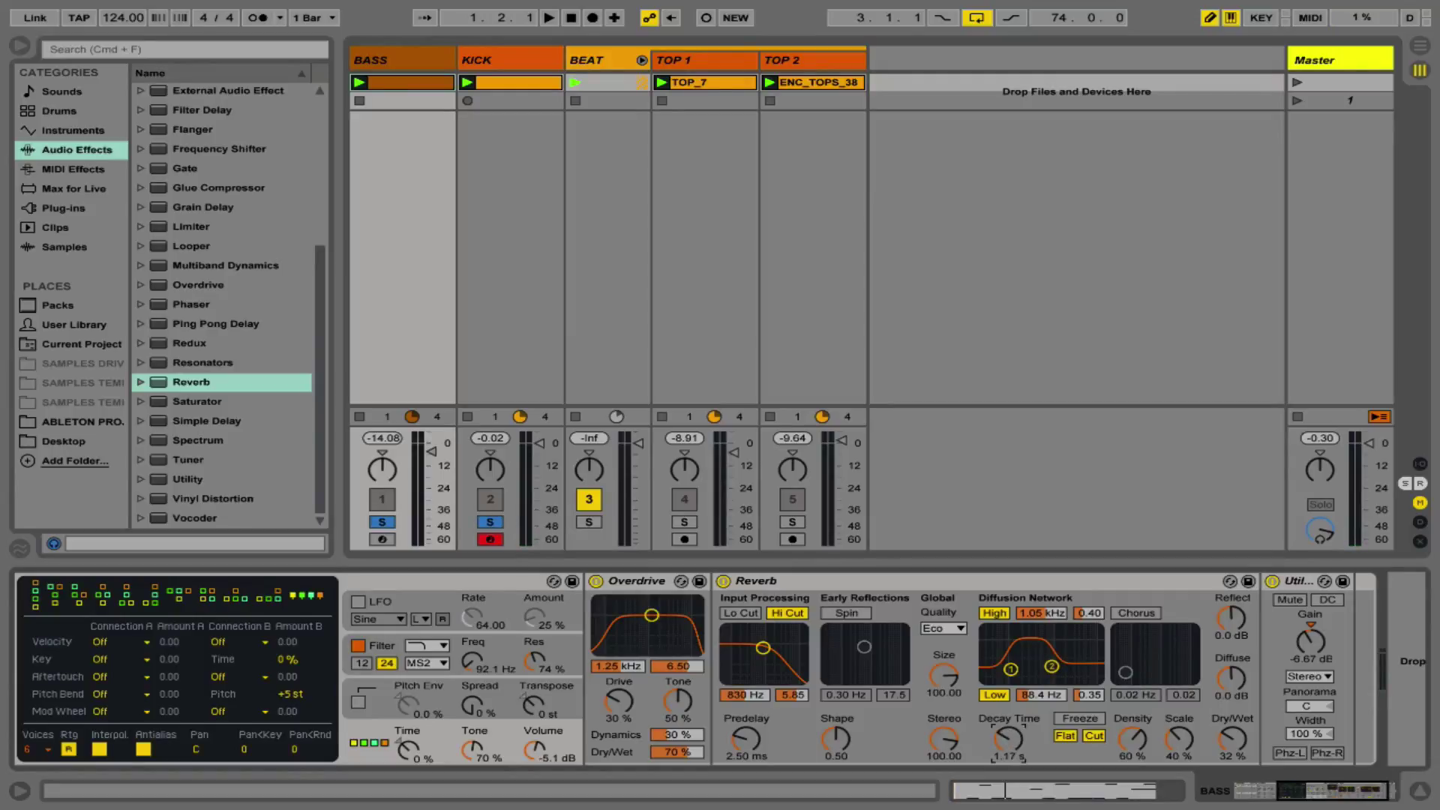
key("space")
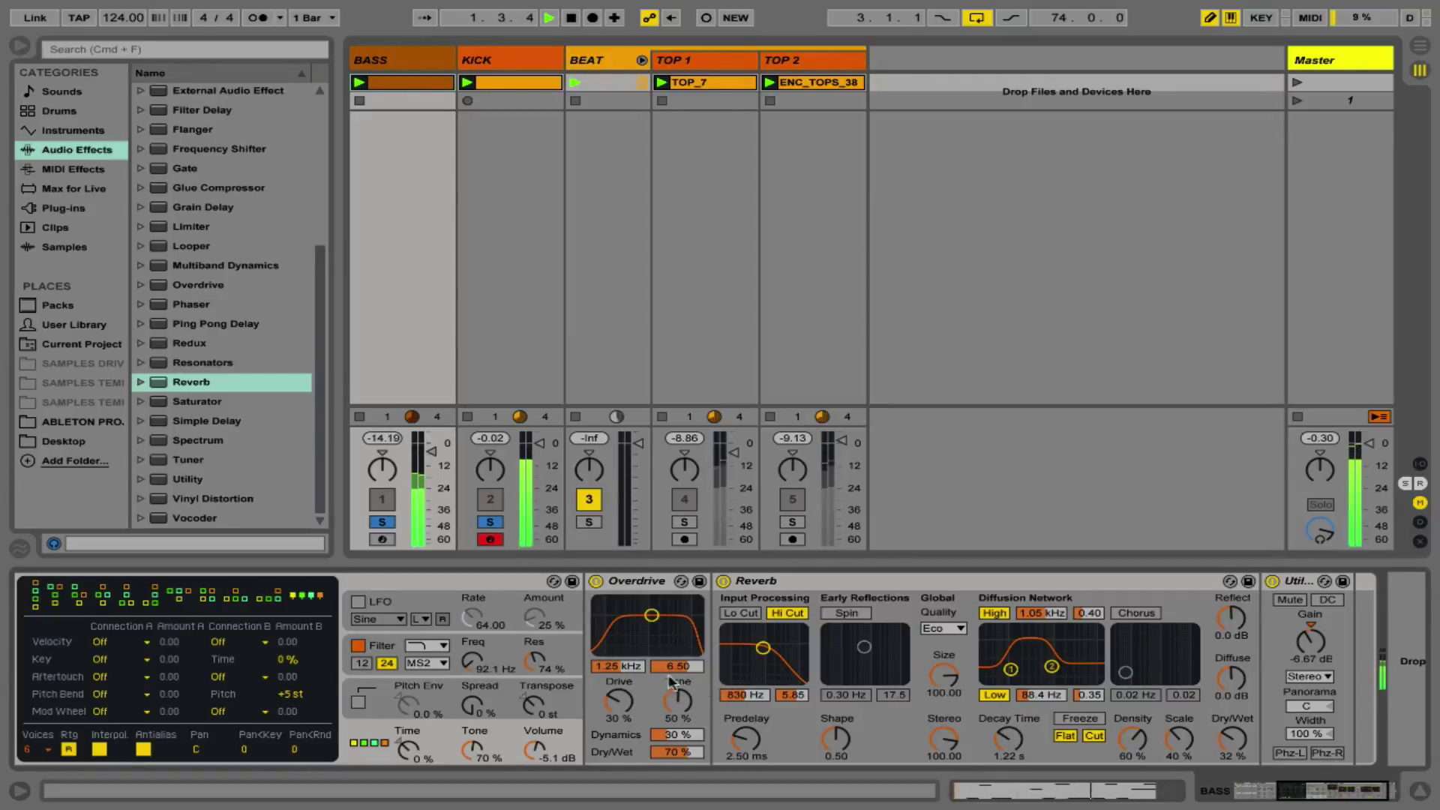
Step: Stop playback, limit Operator to 1 voice, and enable Glide in its pitch settings
scroll(670, 682, "left", 5)
key("space")
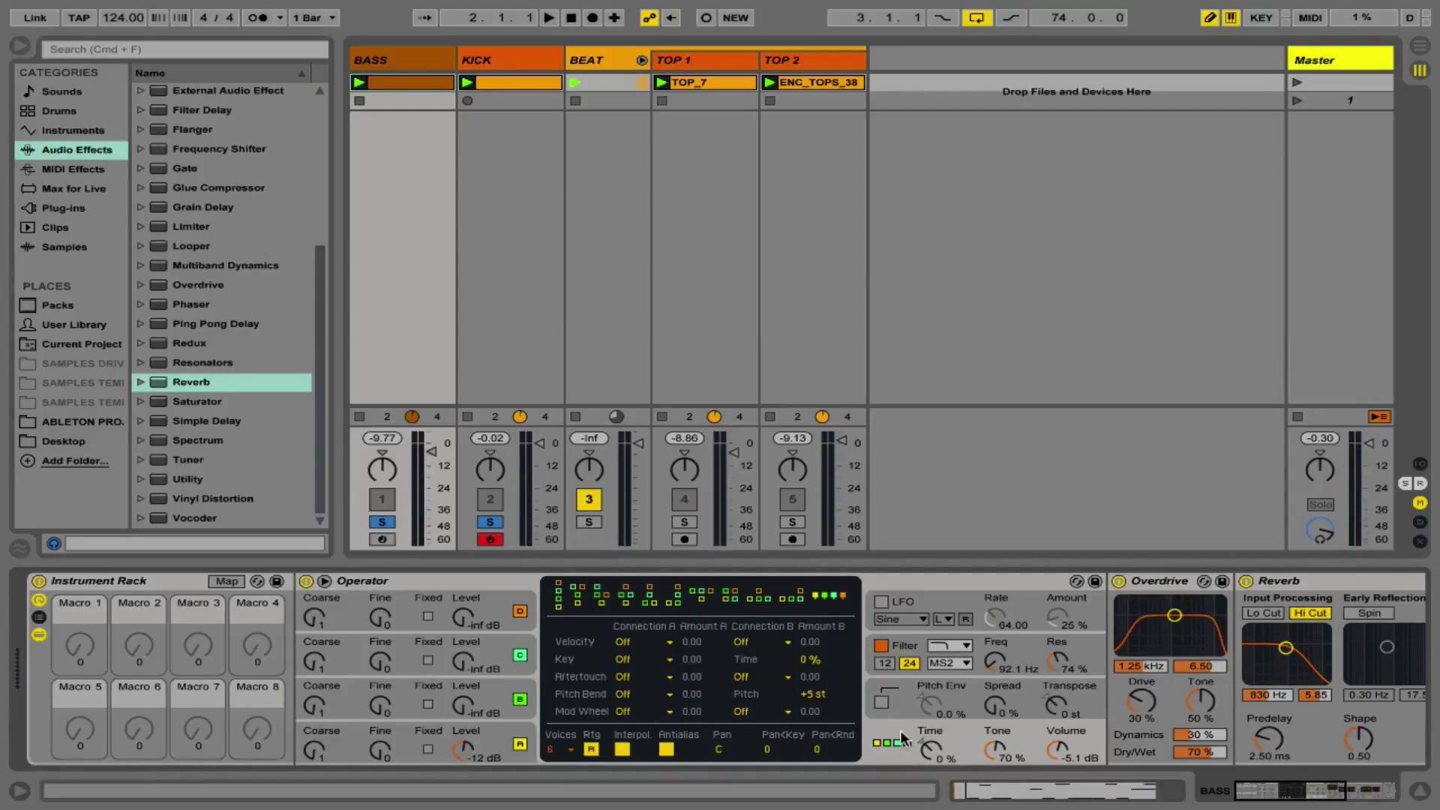
left_click(560, 750)
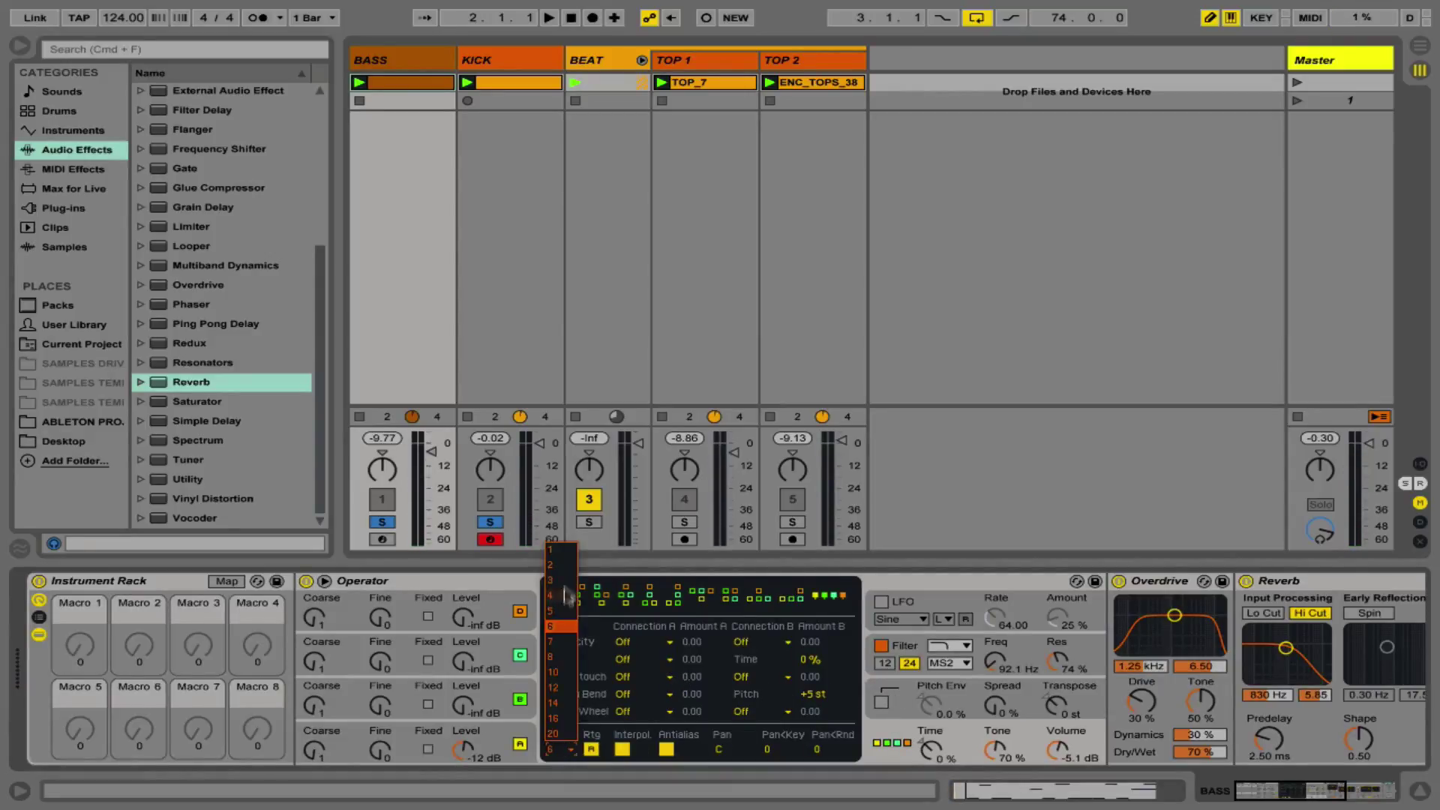
left_click(569, 559)
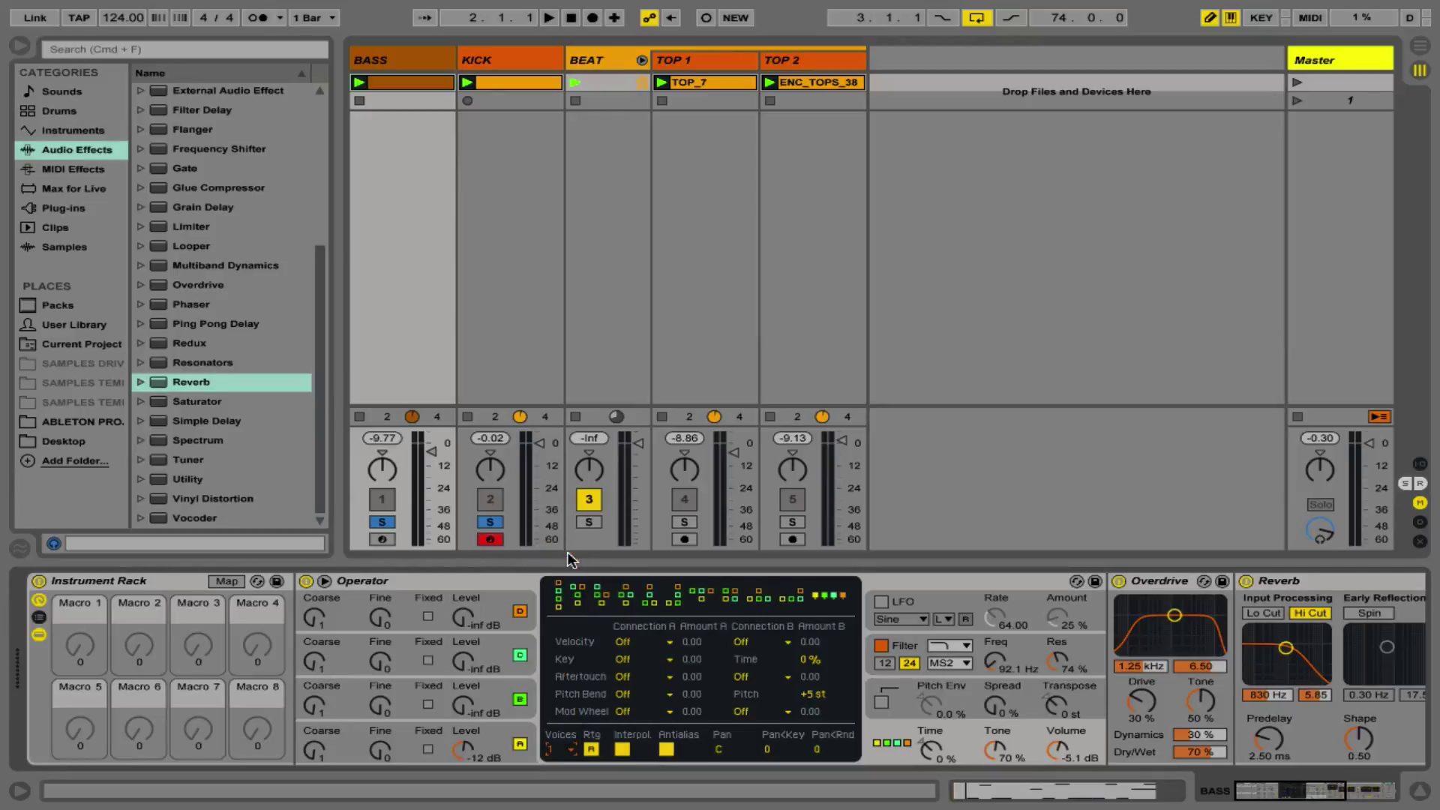
left_click(910, 691)
left_click(753, 749)
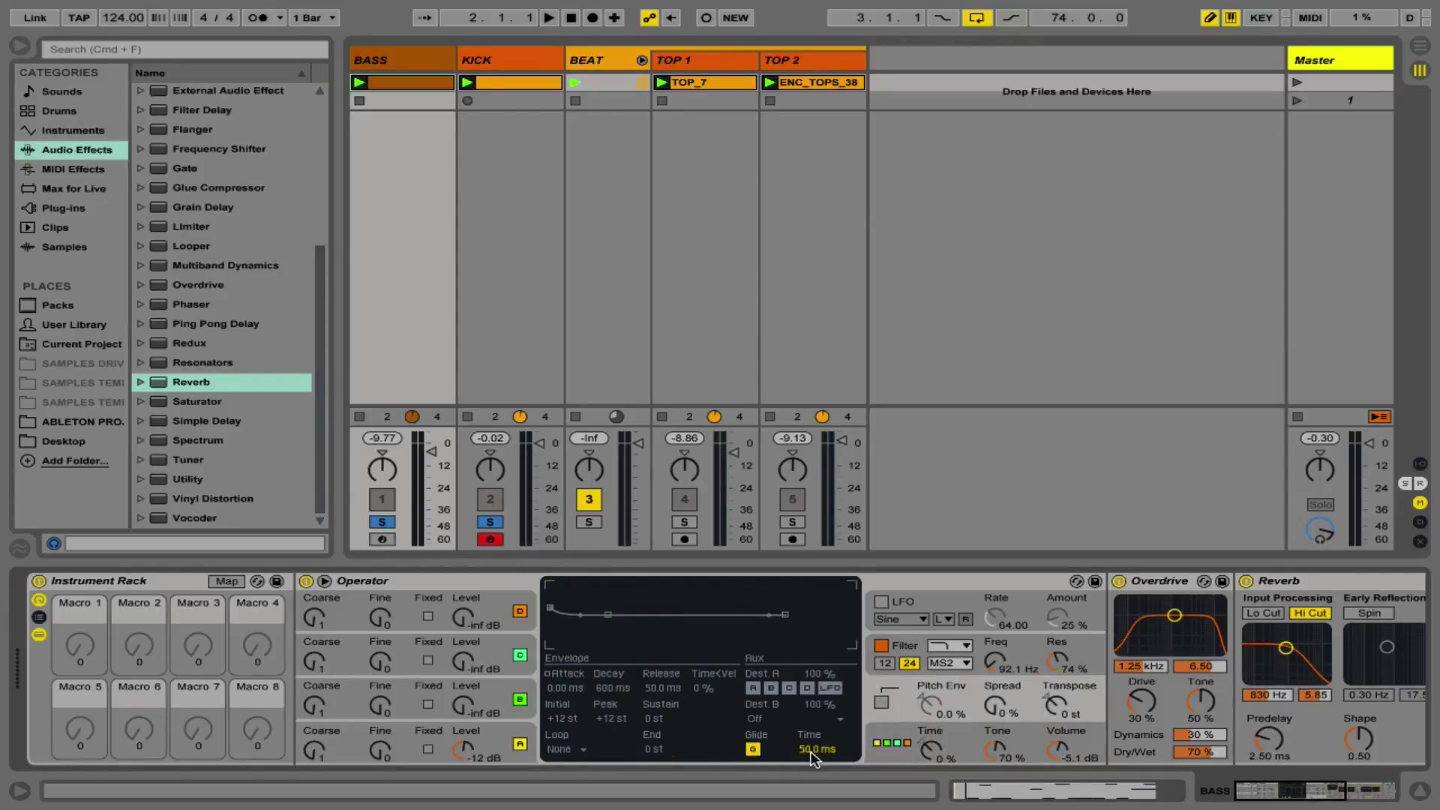
Step: Play the loop, examine the BASS clip's MIDI notes for overlaps with Draw mode off, and return to the track's device chain
key("space")
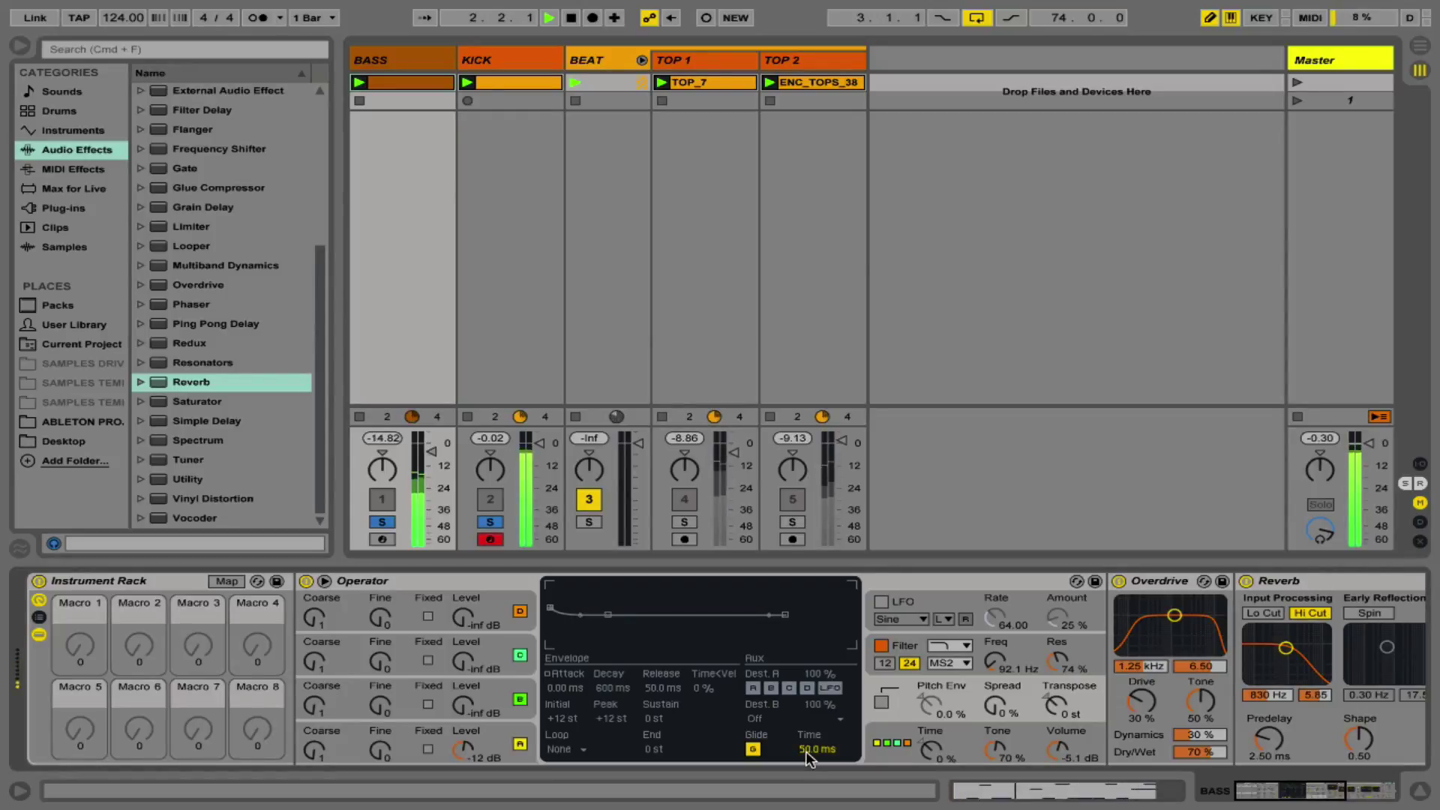
double_click(422, 83)
key("b")
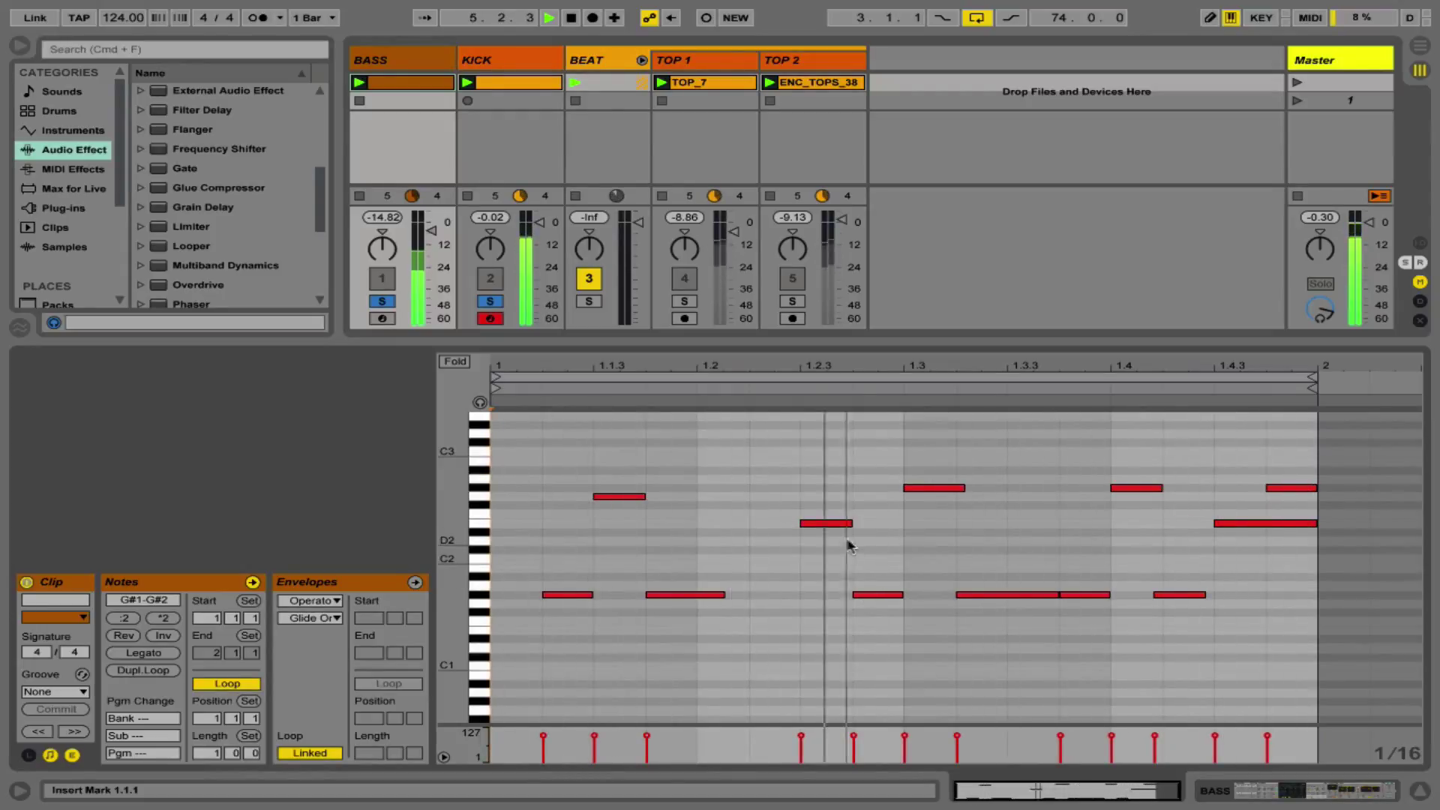
left_click_drag(960, 370, 1035, 363)
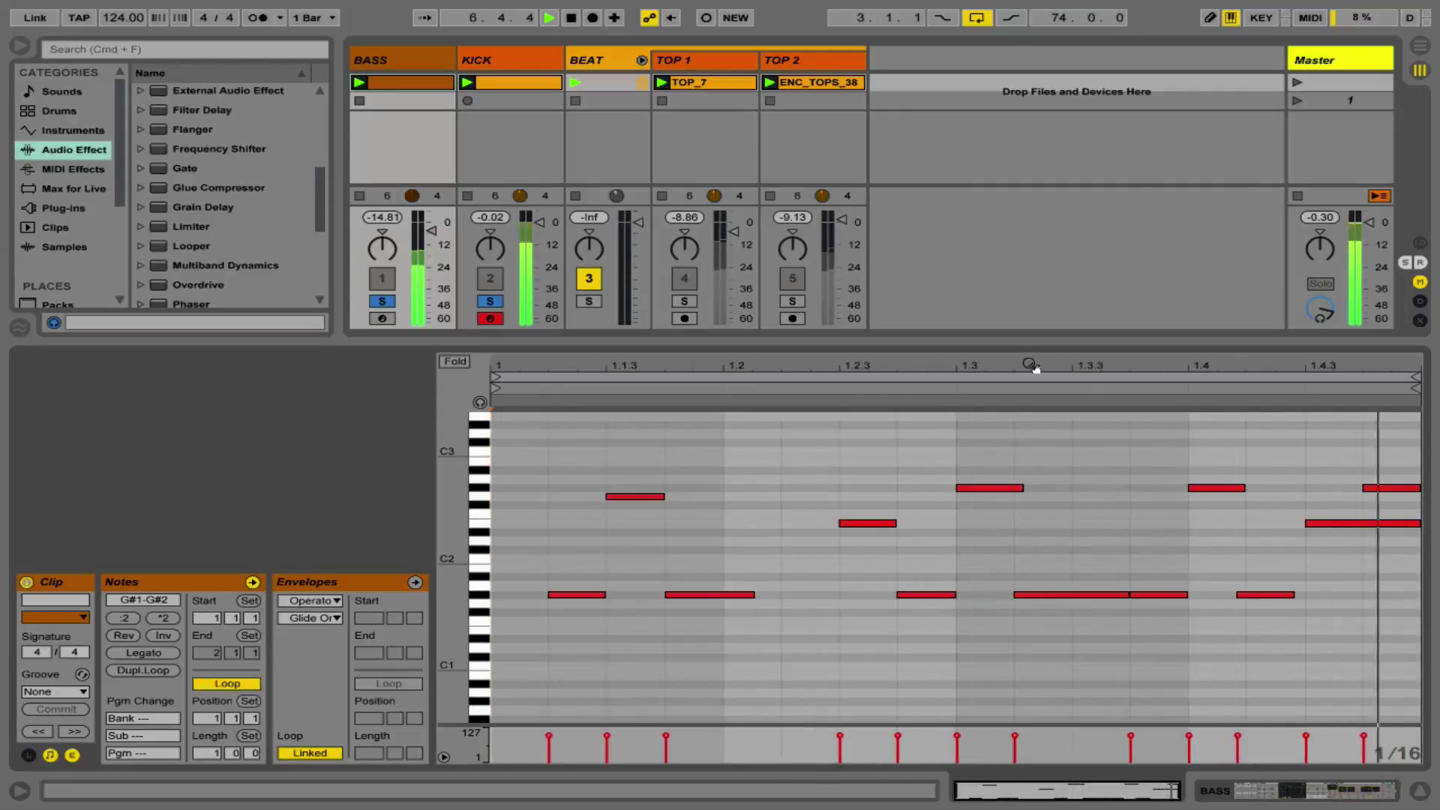
left_click(413, 124)
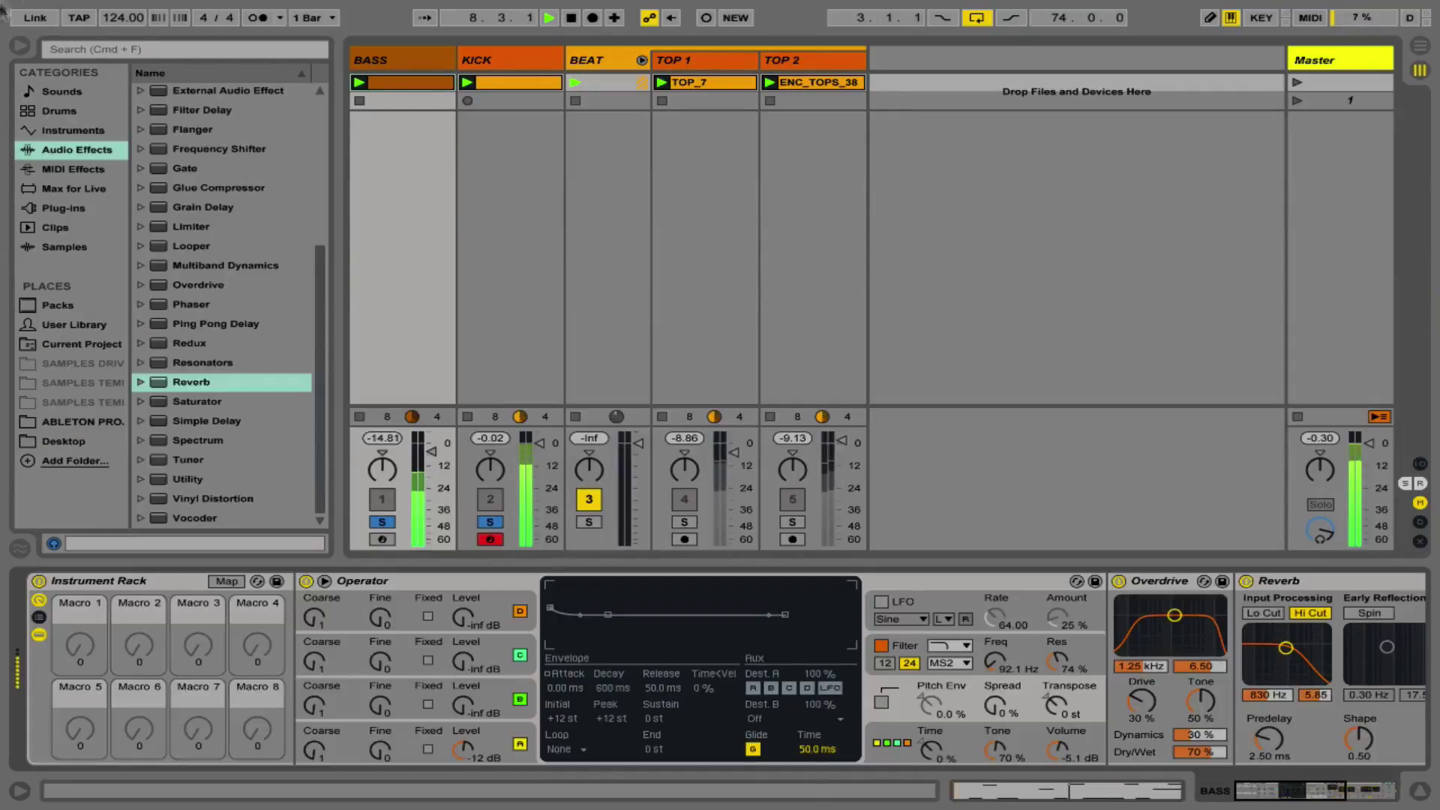
mouse_move(300, 2)
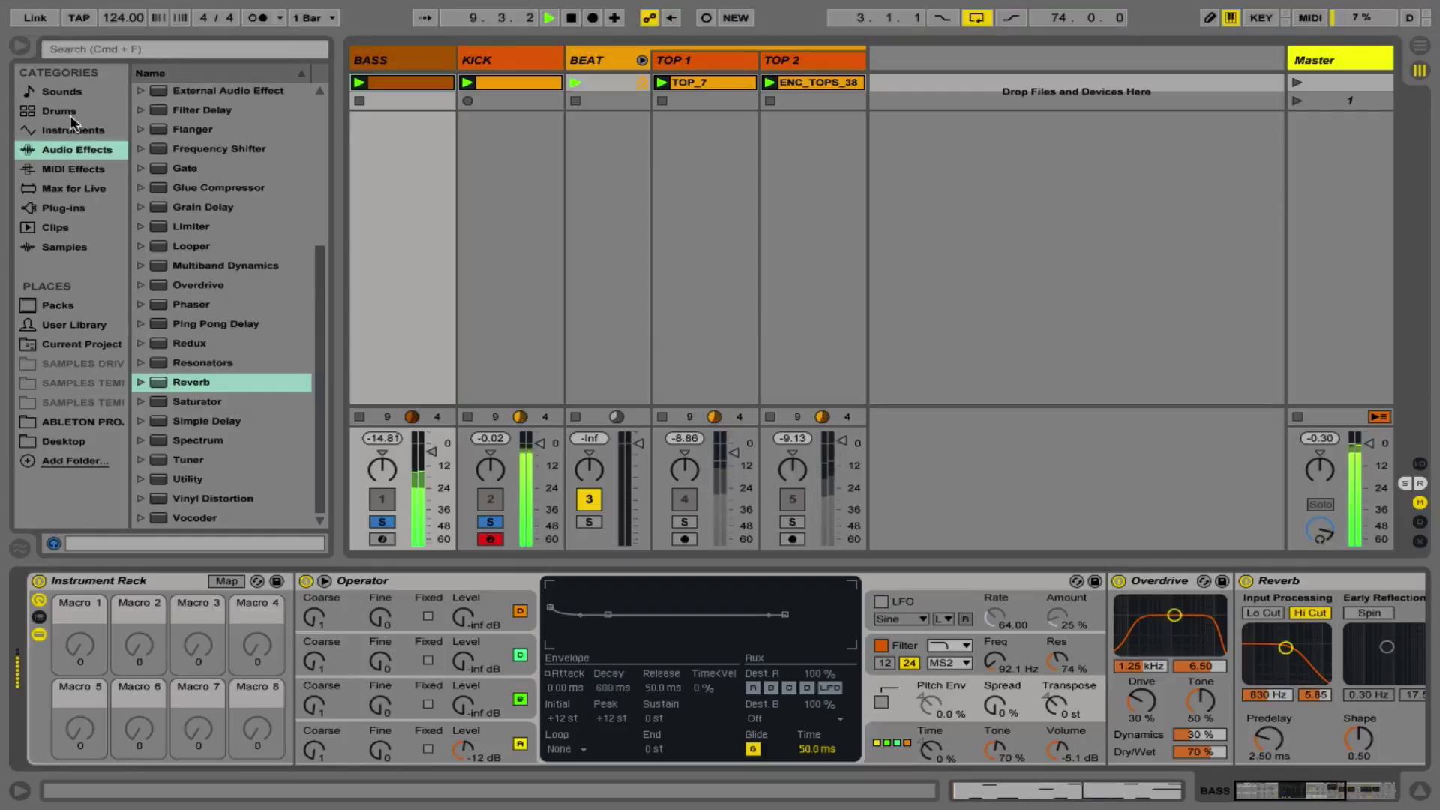
Step: Stop playback, collapse the browser, and enter macro mapping mode for the Instrument Rack
left_click(20, 46)
key("space")
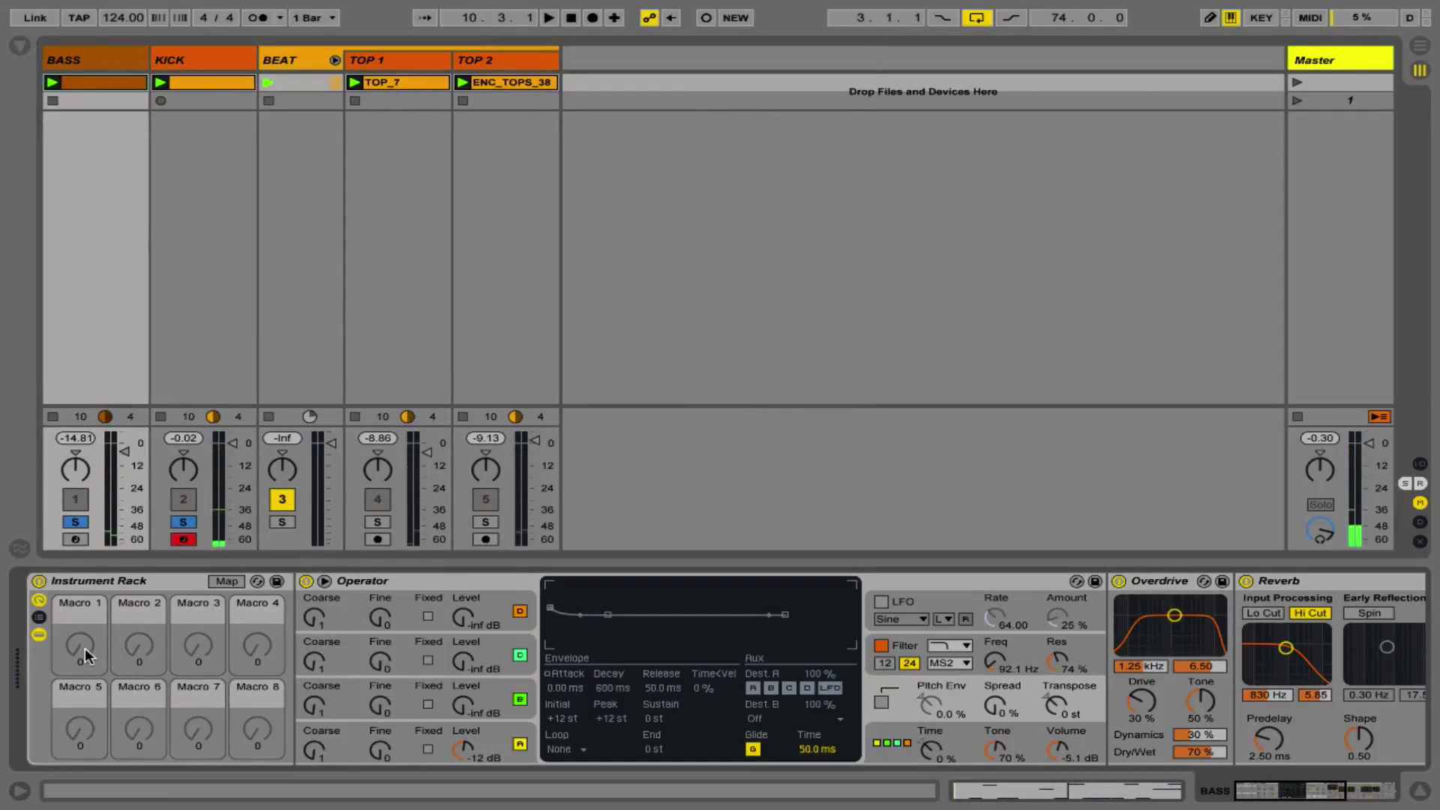
left_click(228, 581)
left_click(21, 46)
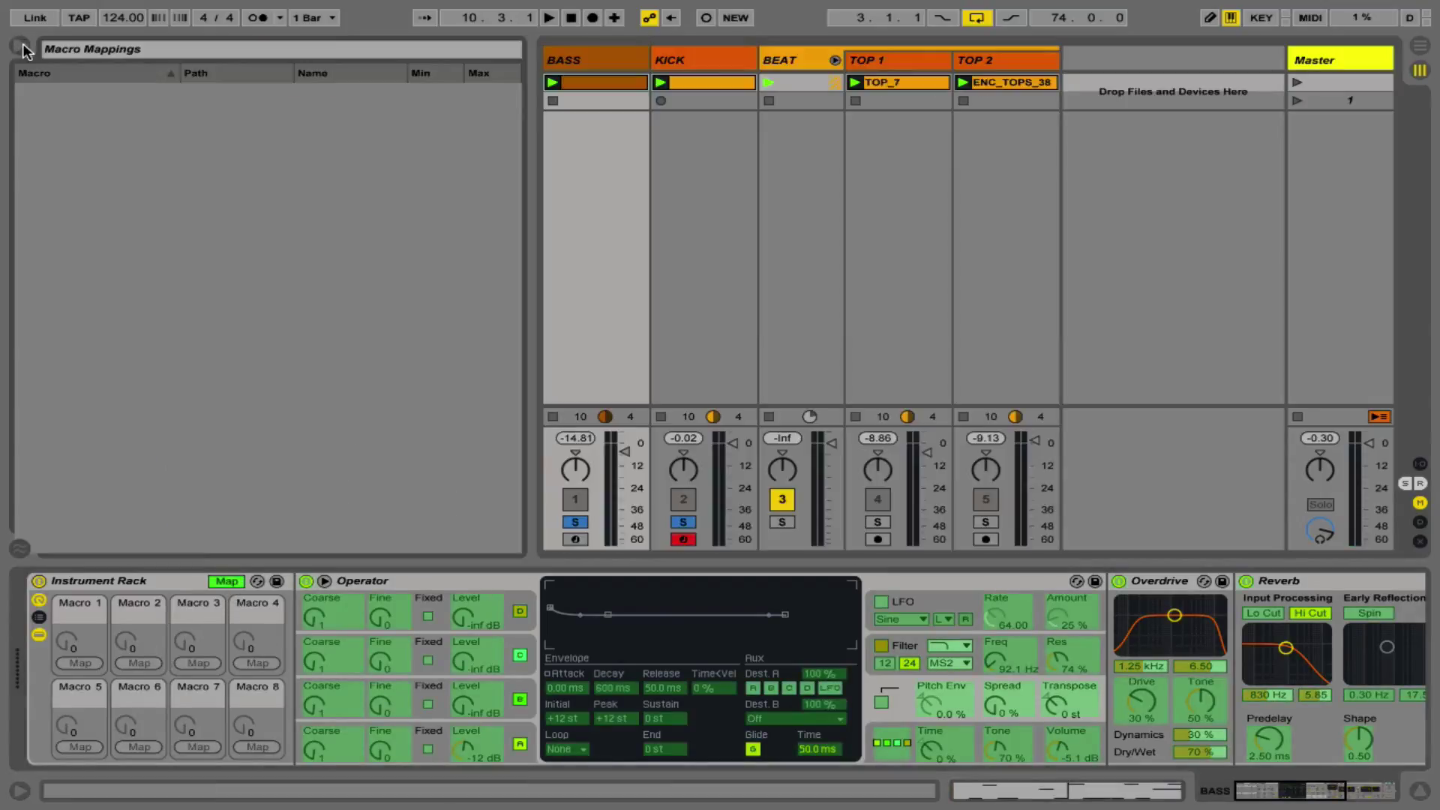
Step: Map Operator's pitch envelope Attack to Macro 1 and its Decay to Macro 2
left_click(556, 689)
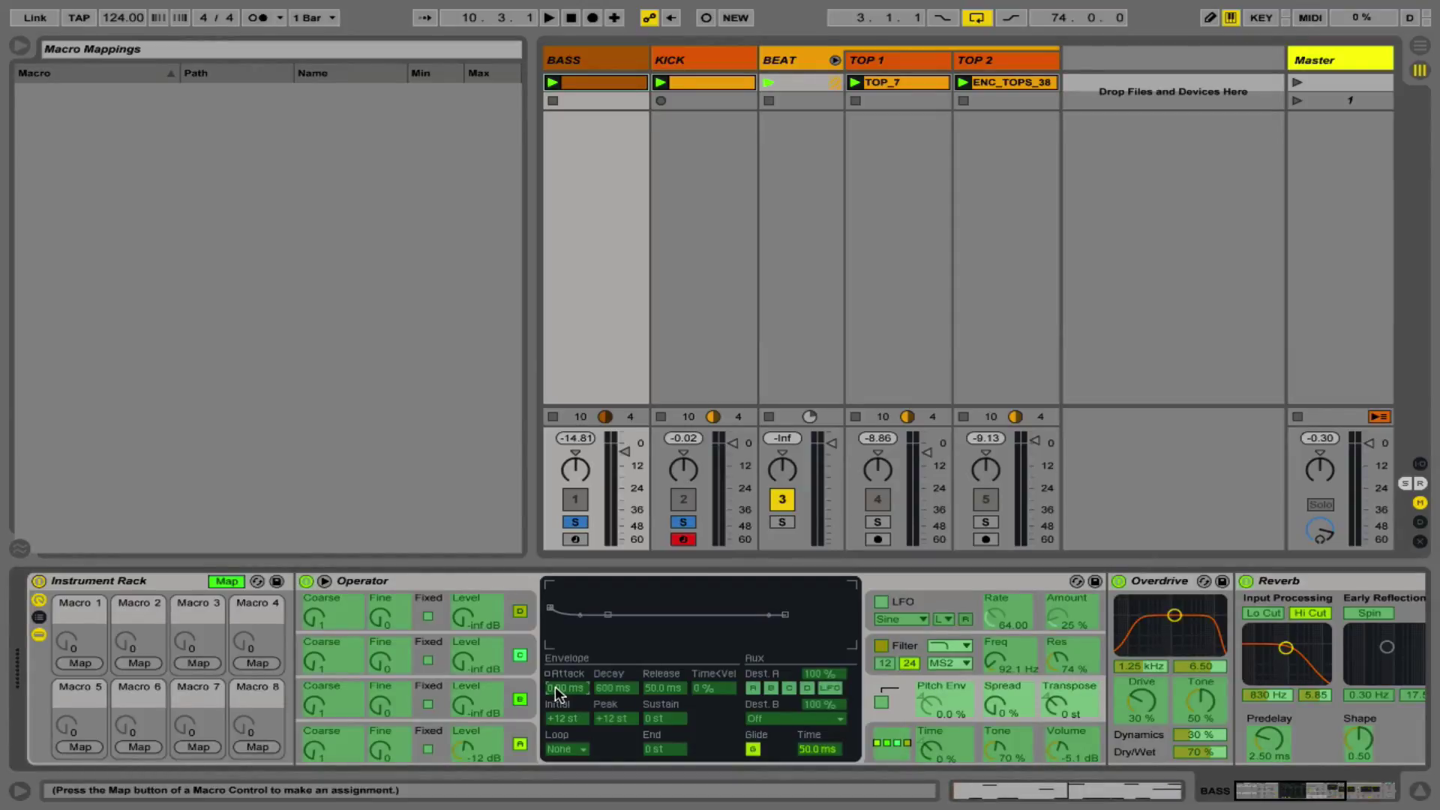
right_click(560, 694)
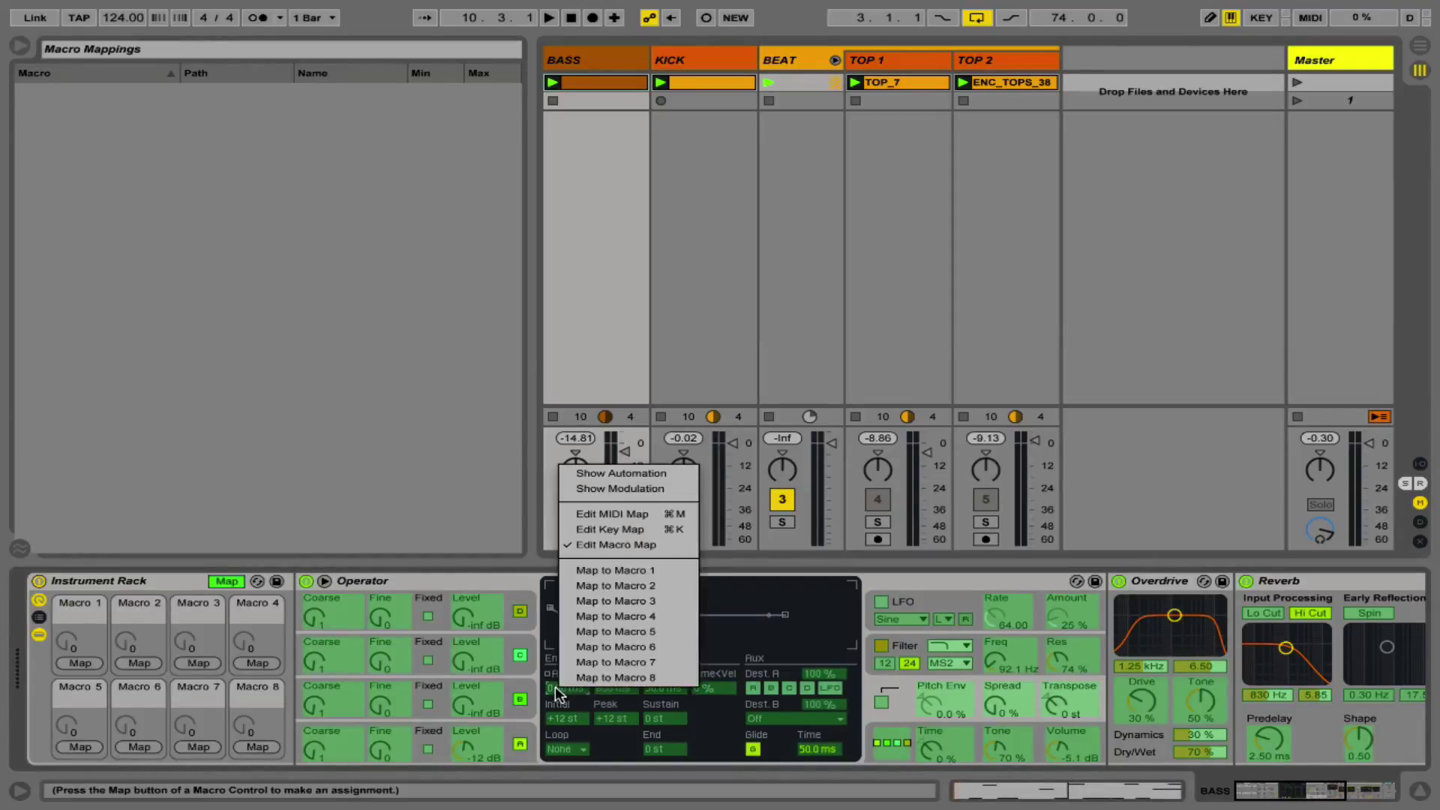
left_click(621, 570)
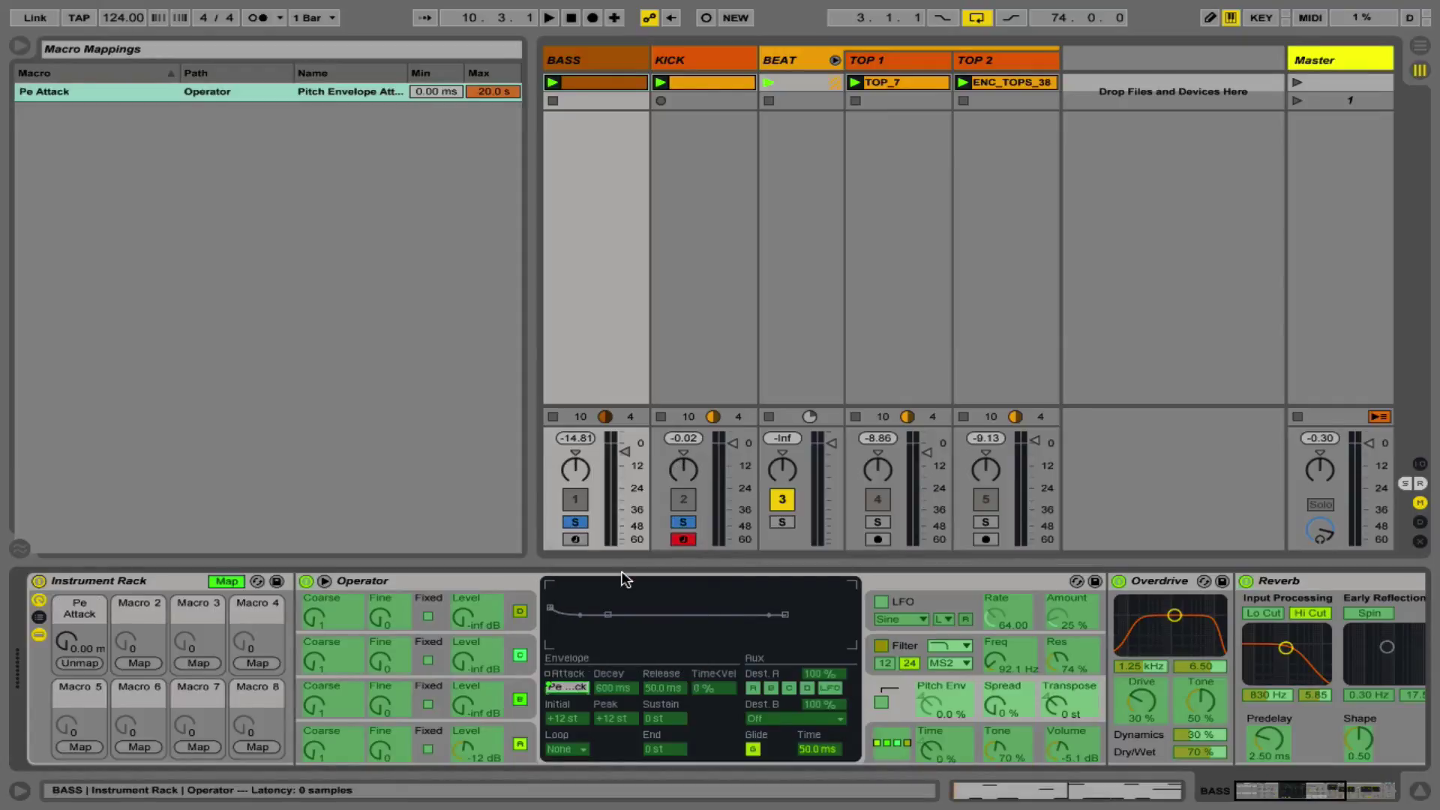
right_click(610, 686)
left_click(679, 590)
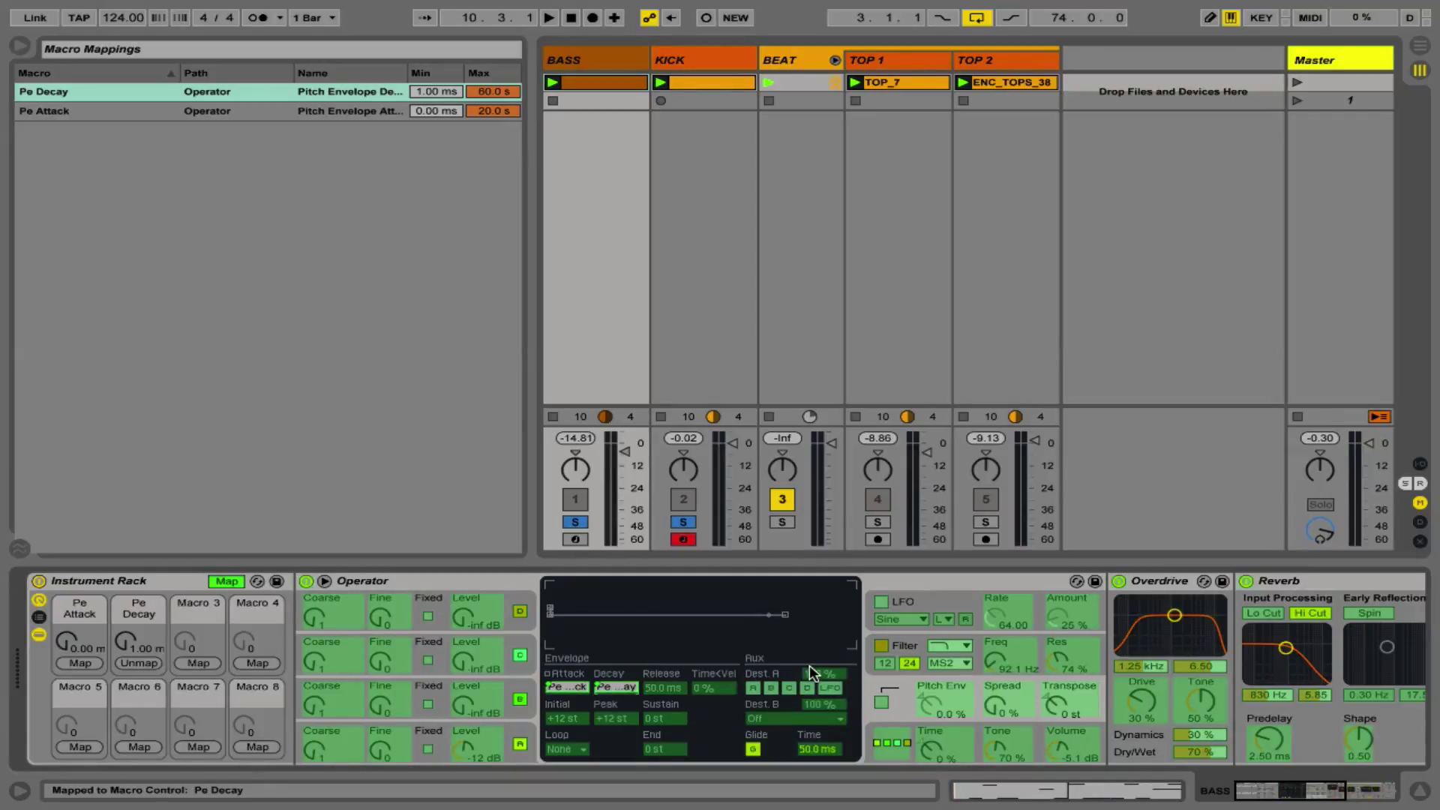
Step: Map Operator's filter Freq to Macro 3, filter Res to Macro 4, and Filter Drive to Macro 5
left_click(892, 679)
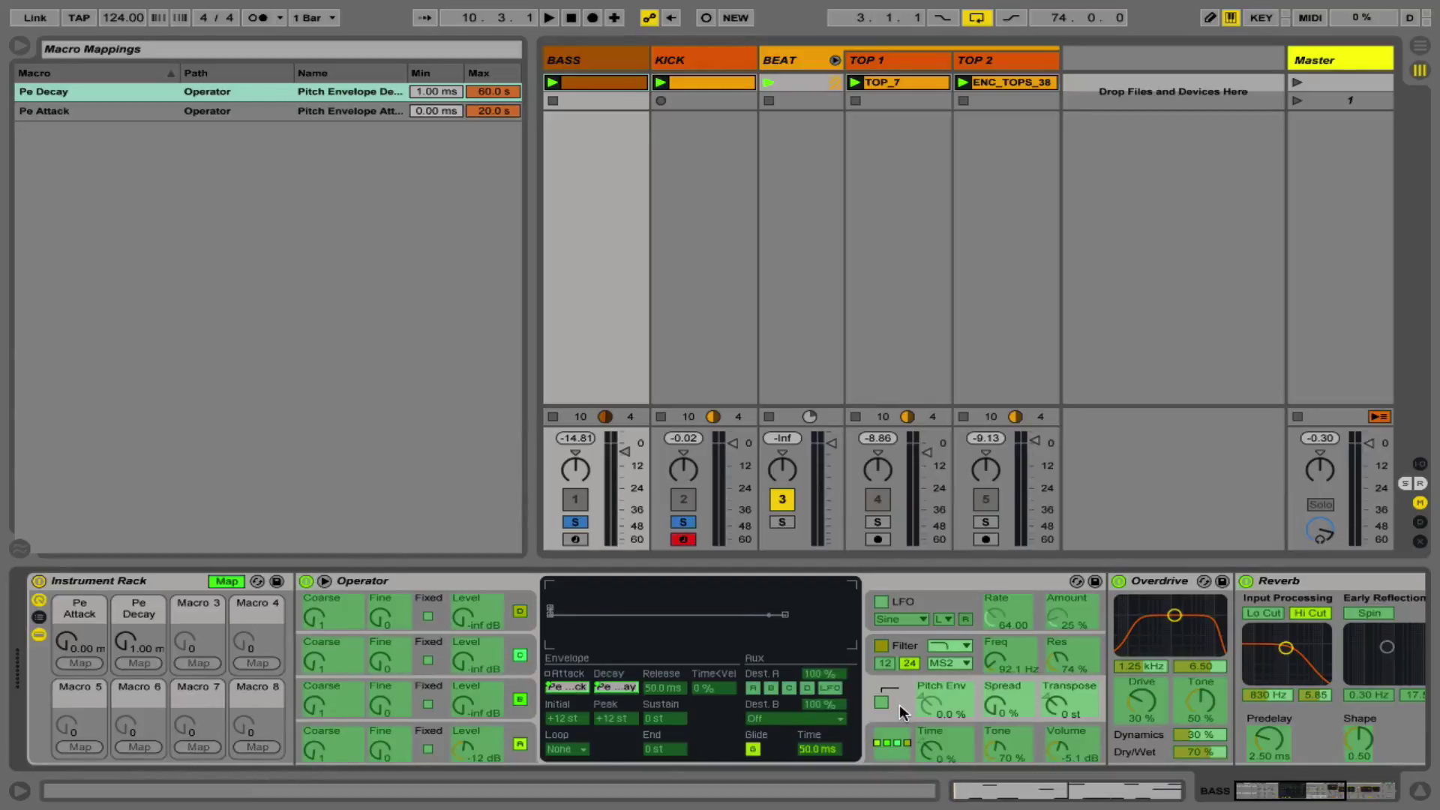
left_click(923, 660)
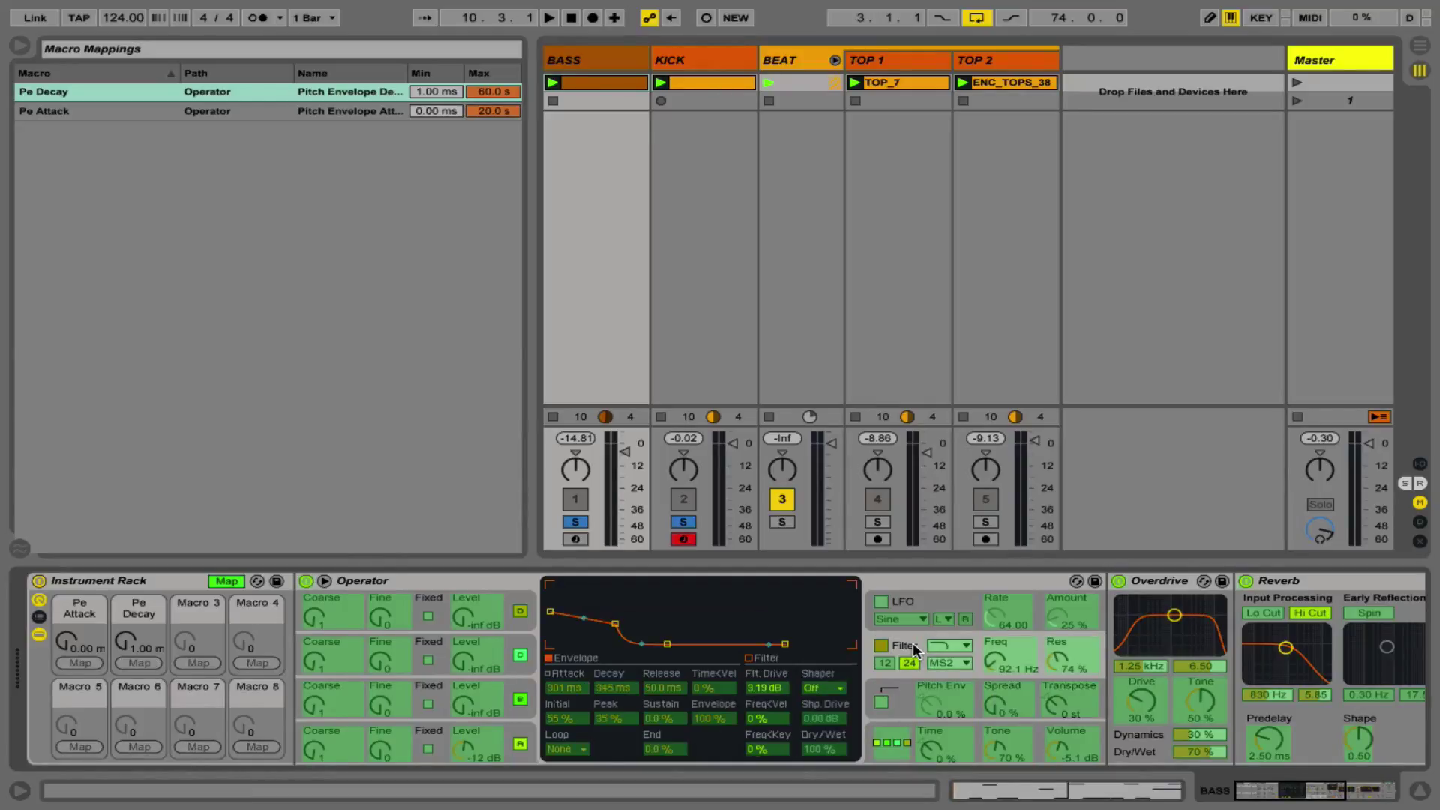
right_click(760, 689)
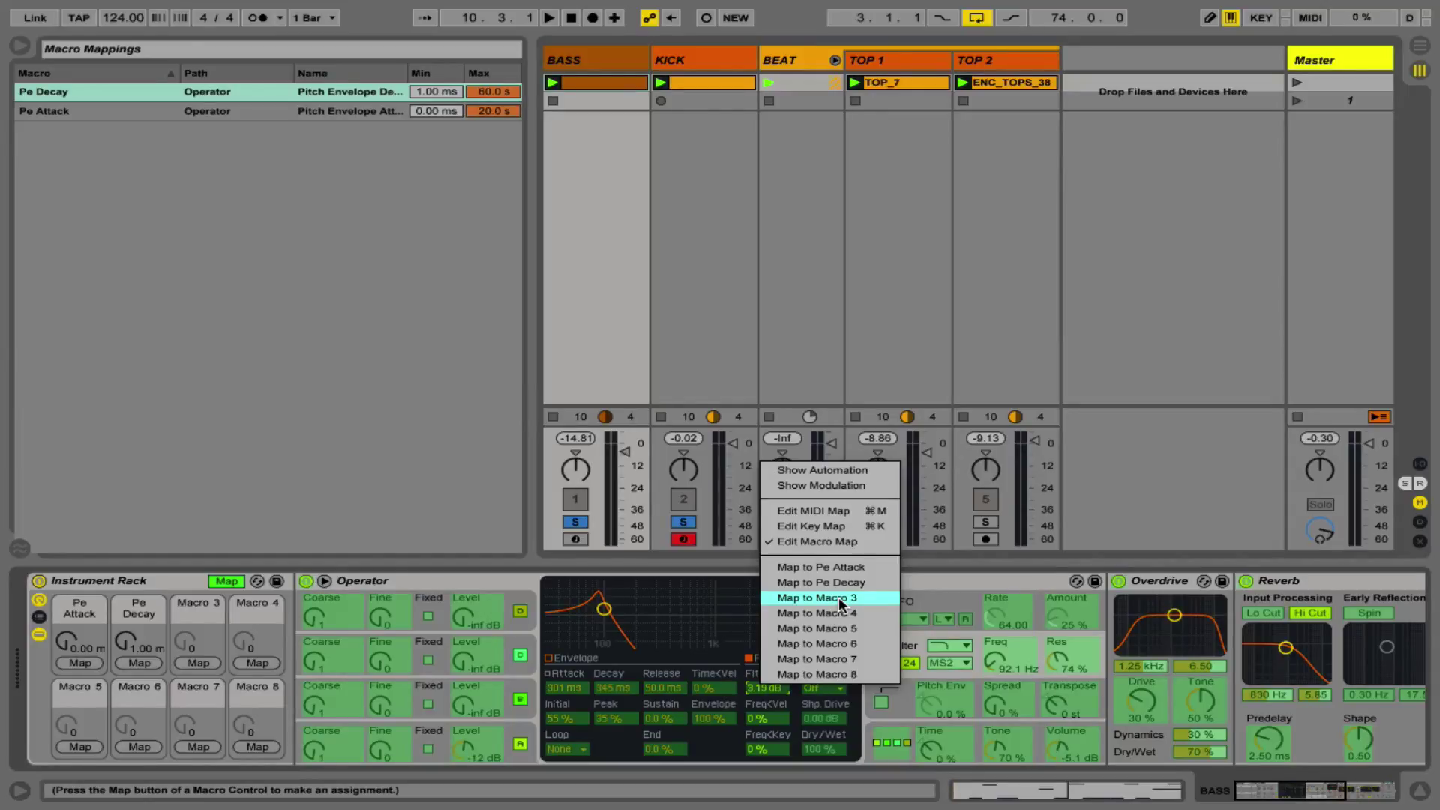
left_click(938, 578)
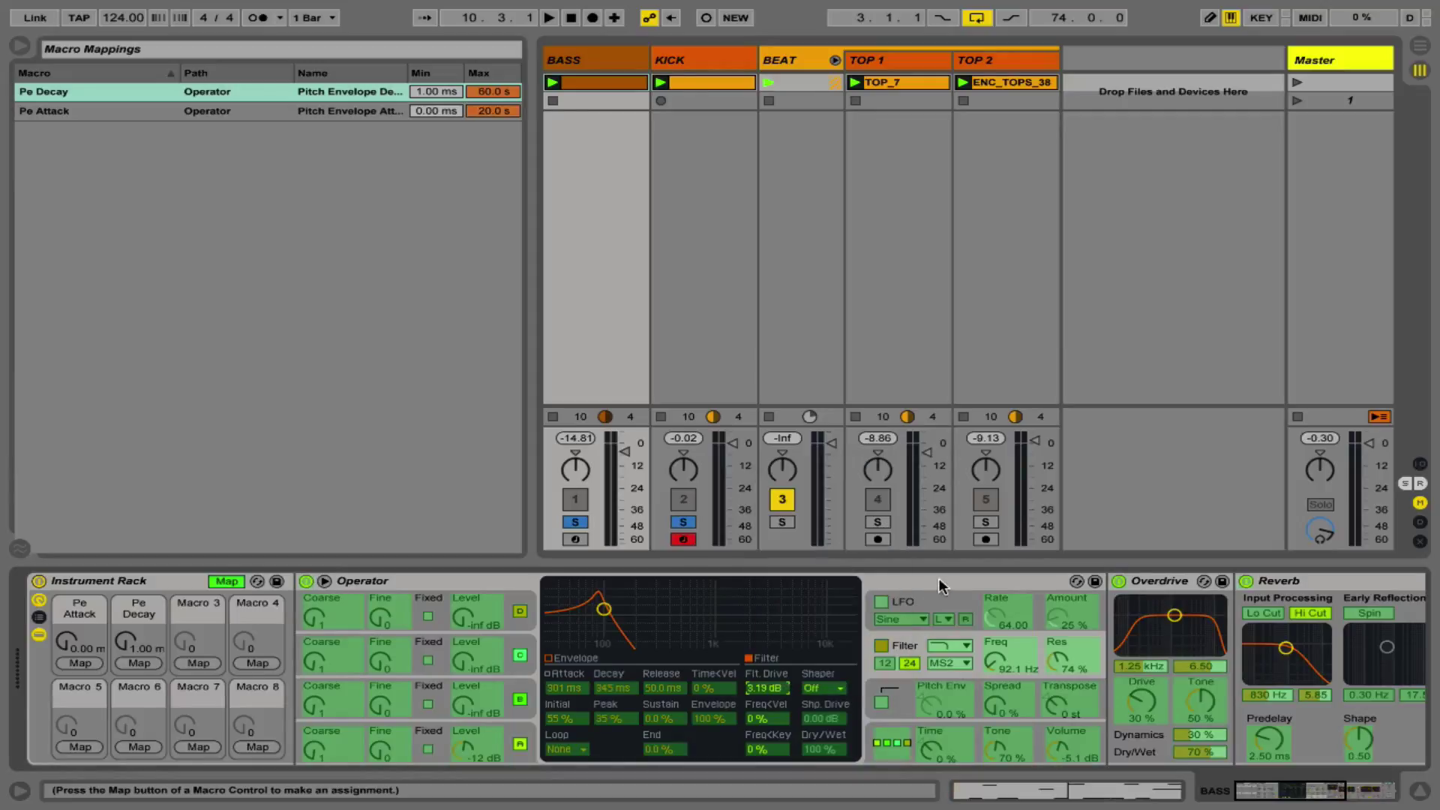
right_click(997, 654)
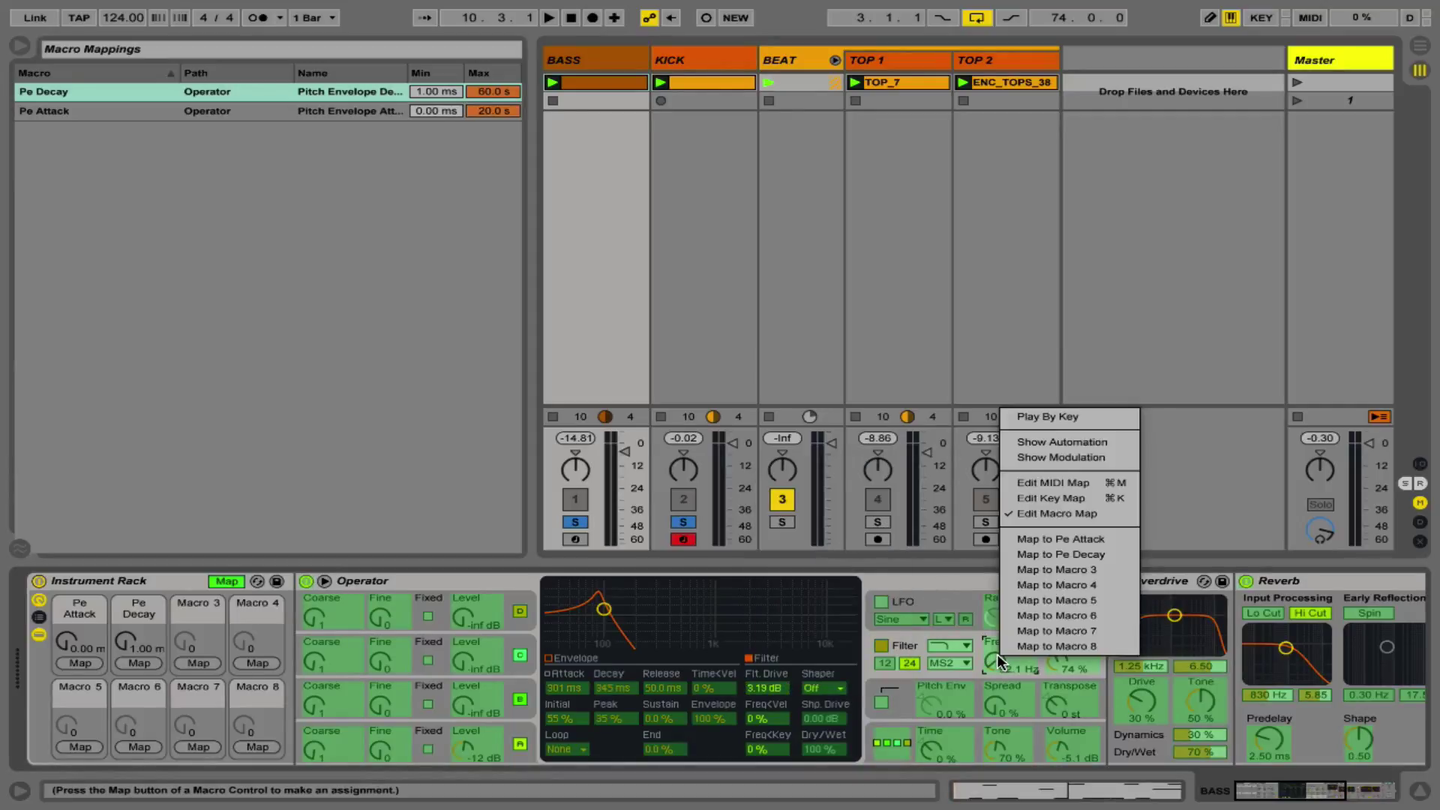
left_click(1082, 572)
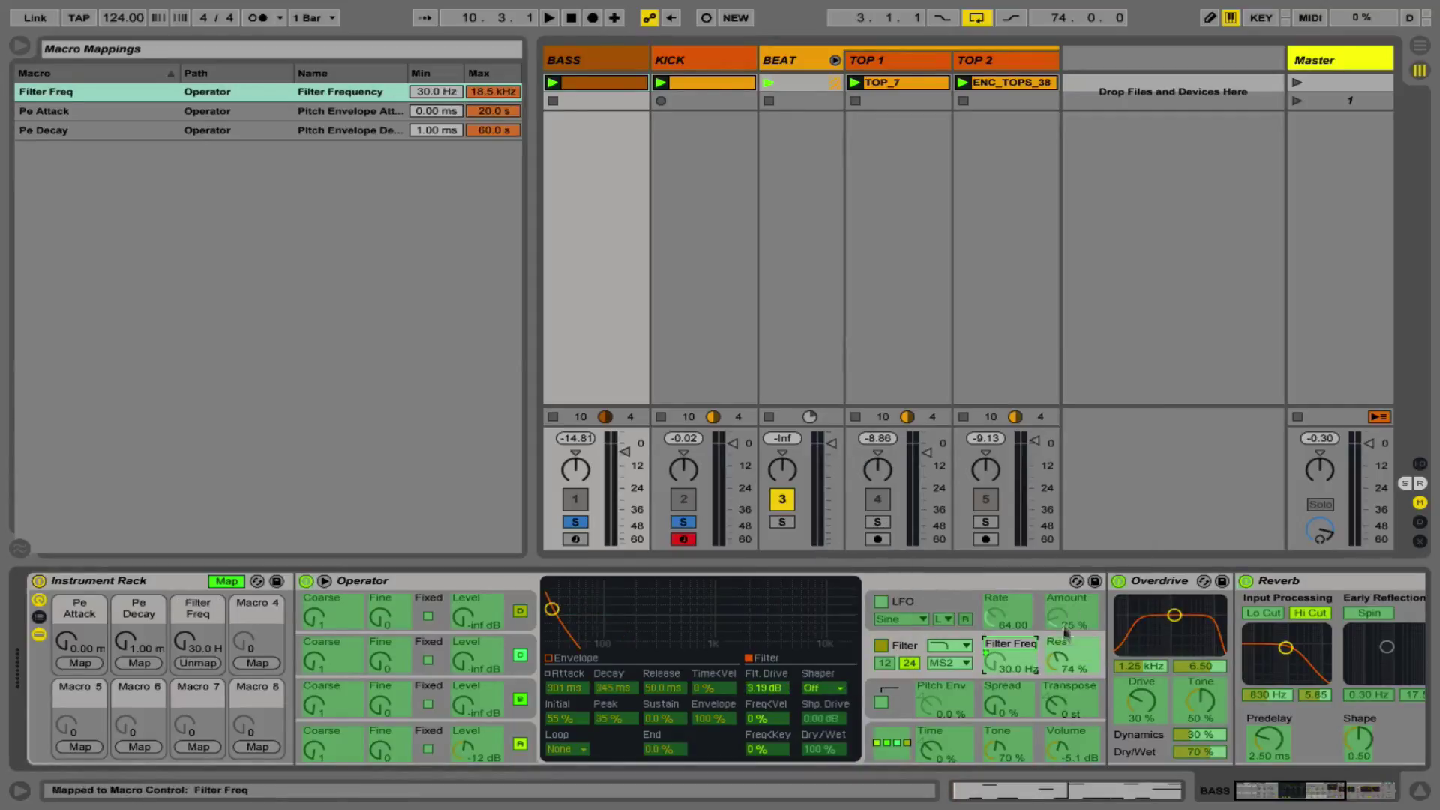
right_click(1059, 669)
left_click(1118, 620)
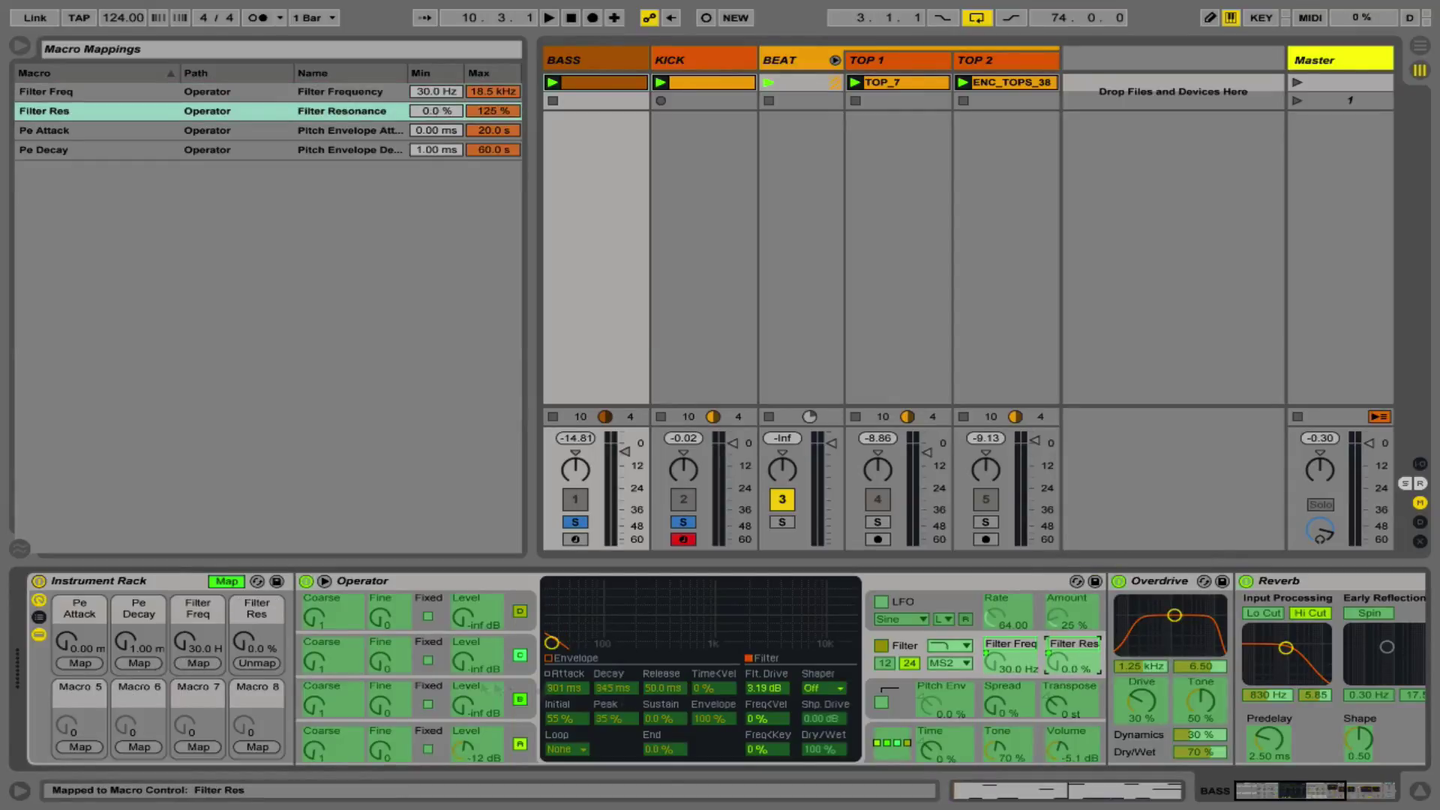
right_click(764, 688)
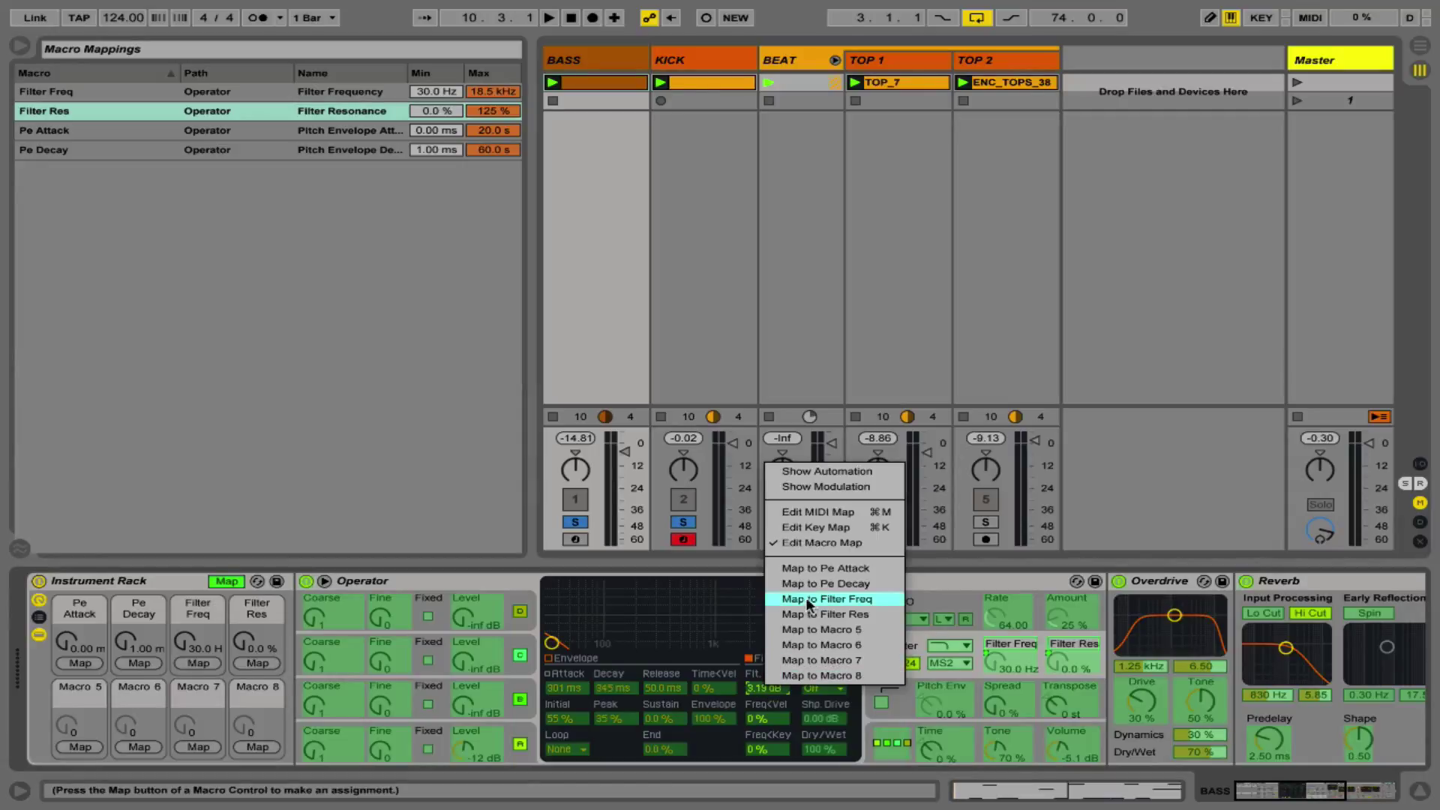
left_click(818, 627)
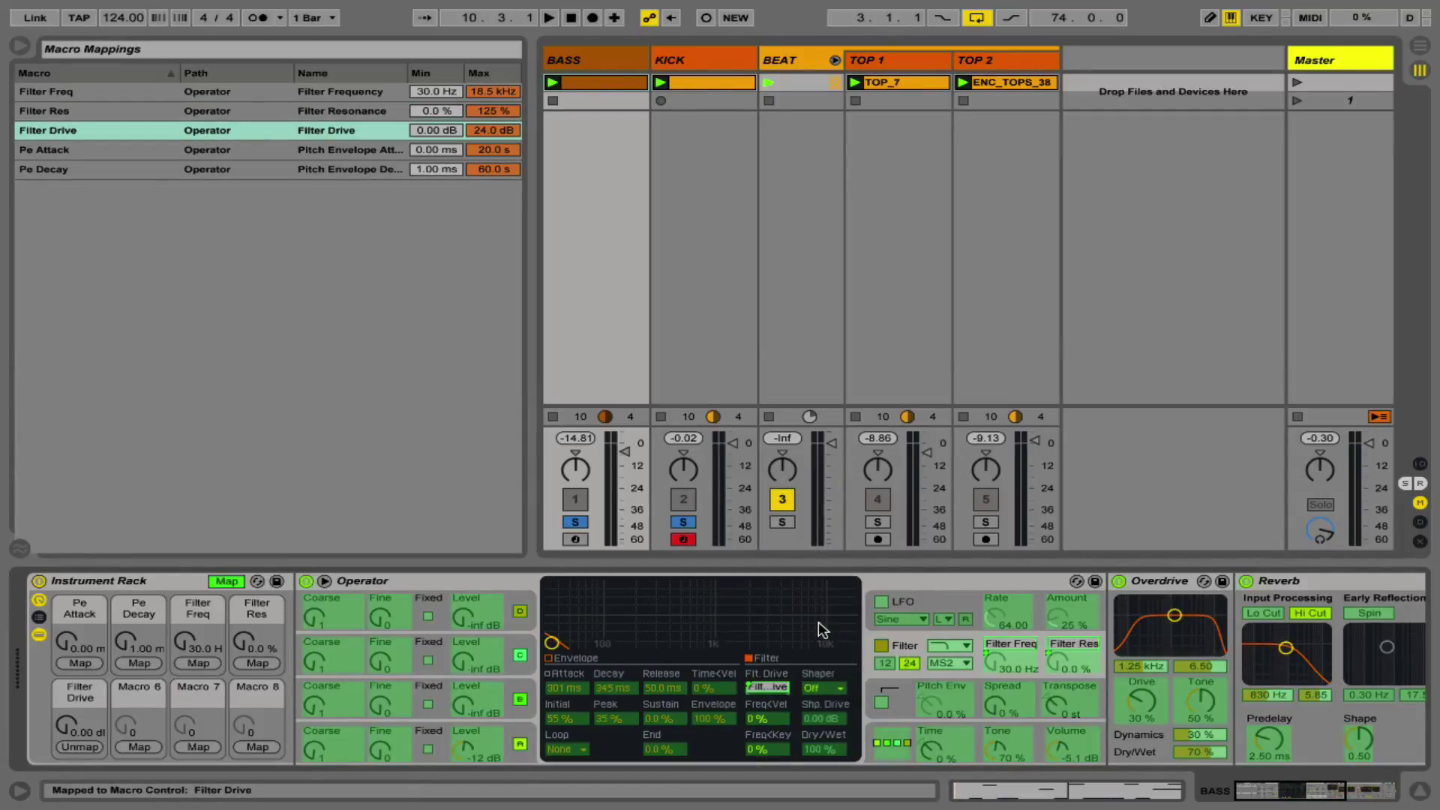
Step: Map Overdrive's Dry/Wet to Macro 6 and leave macro mapping mode
scroll(932, 641, "right", 4)
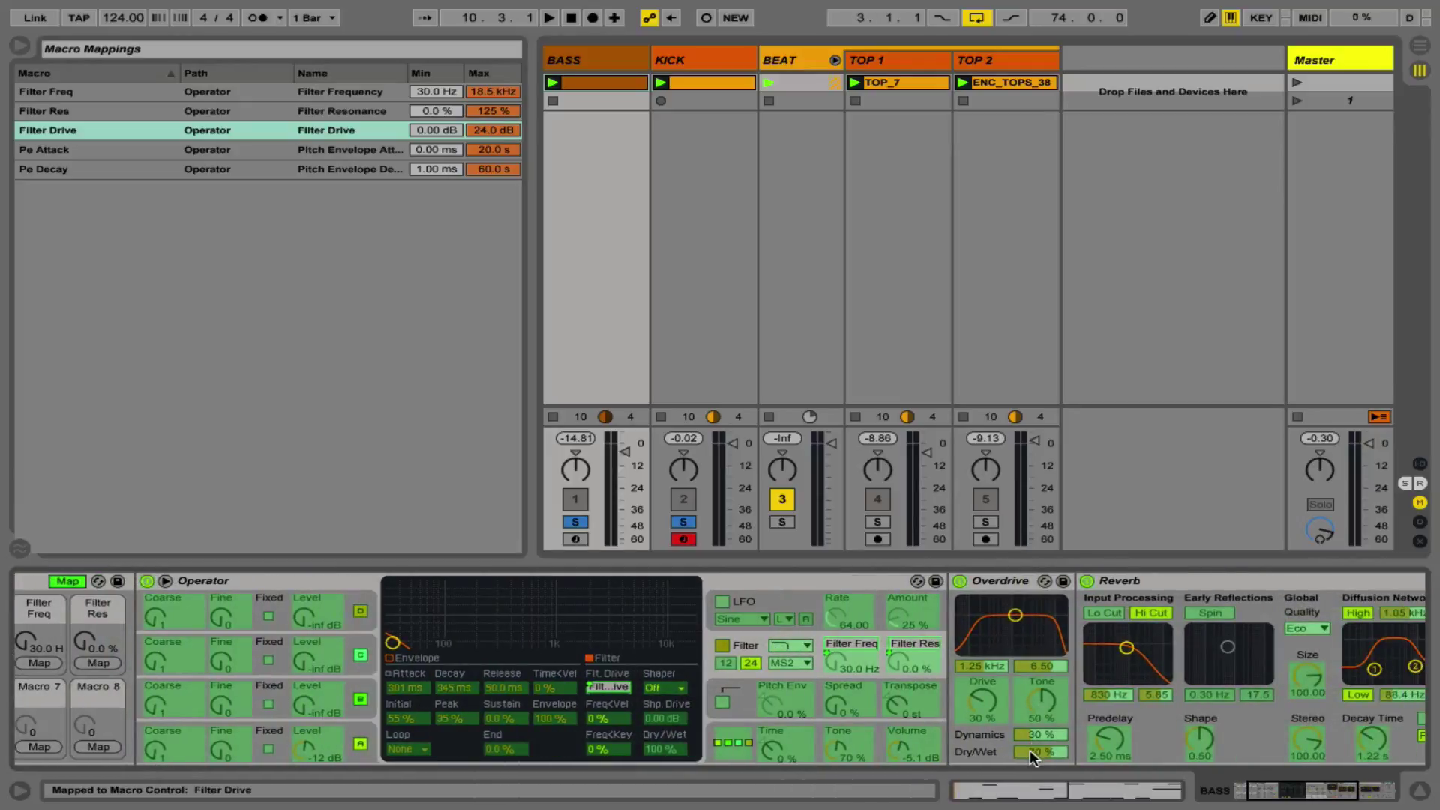
right_click(1029, 750)
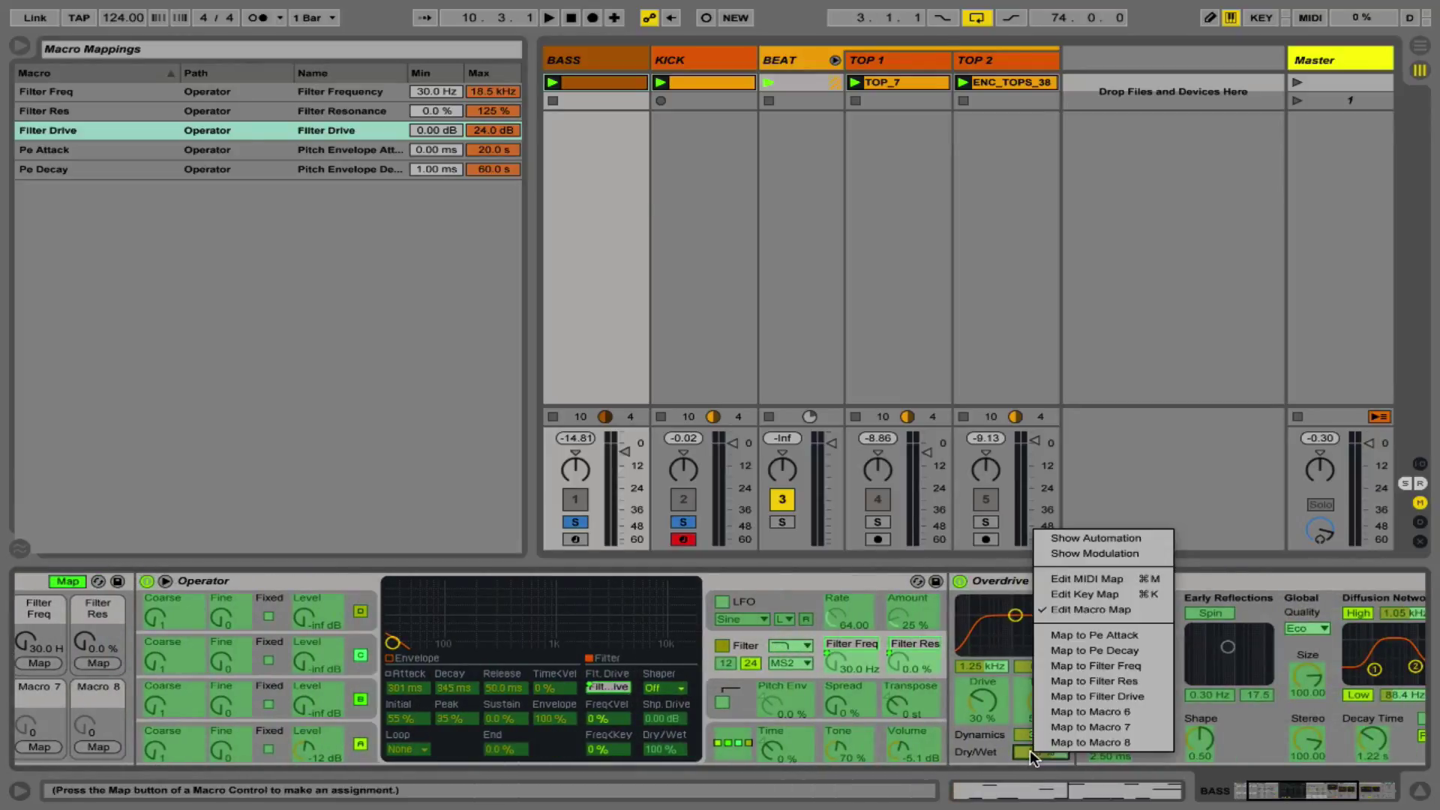
left_click(1098, 711)
scroll(870, 705, "left", 4)
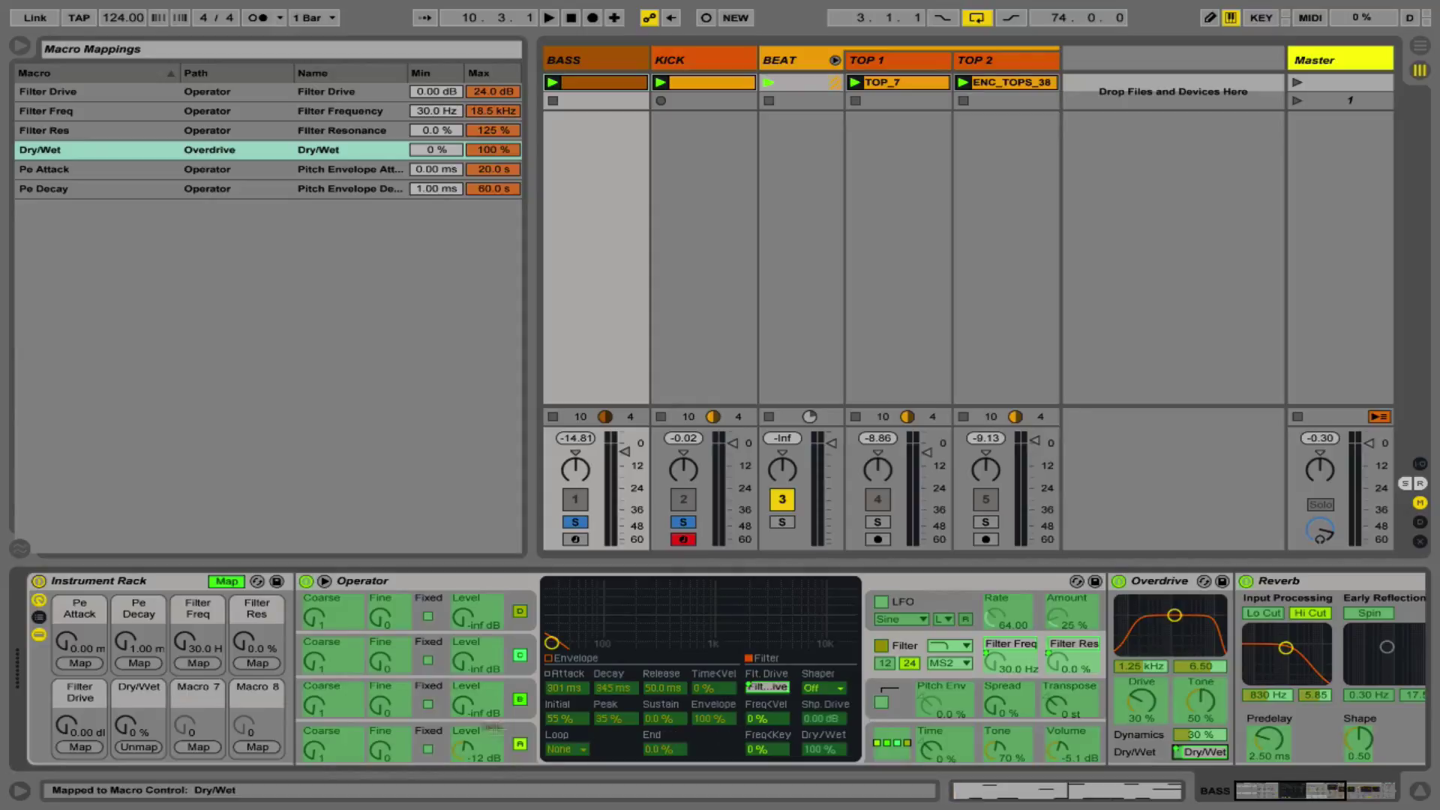
left_click(228, 581)
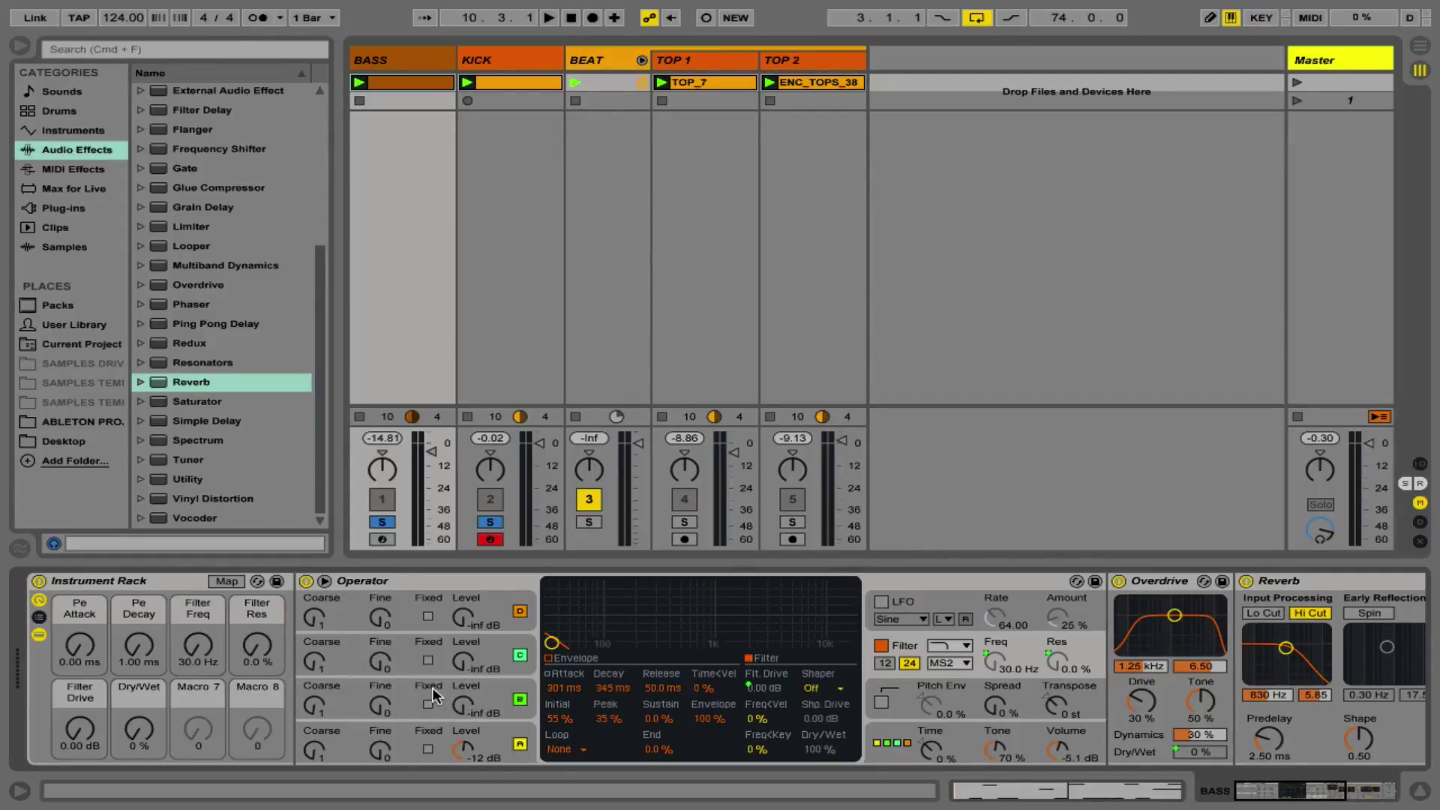
Step: Review oscillator A's envelope in Operator and copy oscillator A's settings to oscillator B
left_click(491, 727)
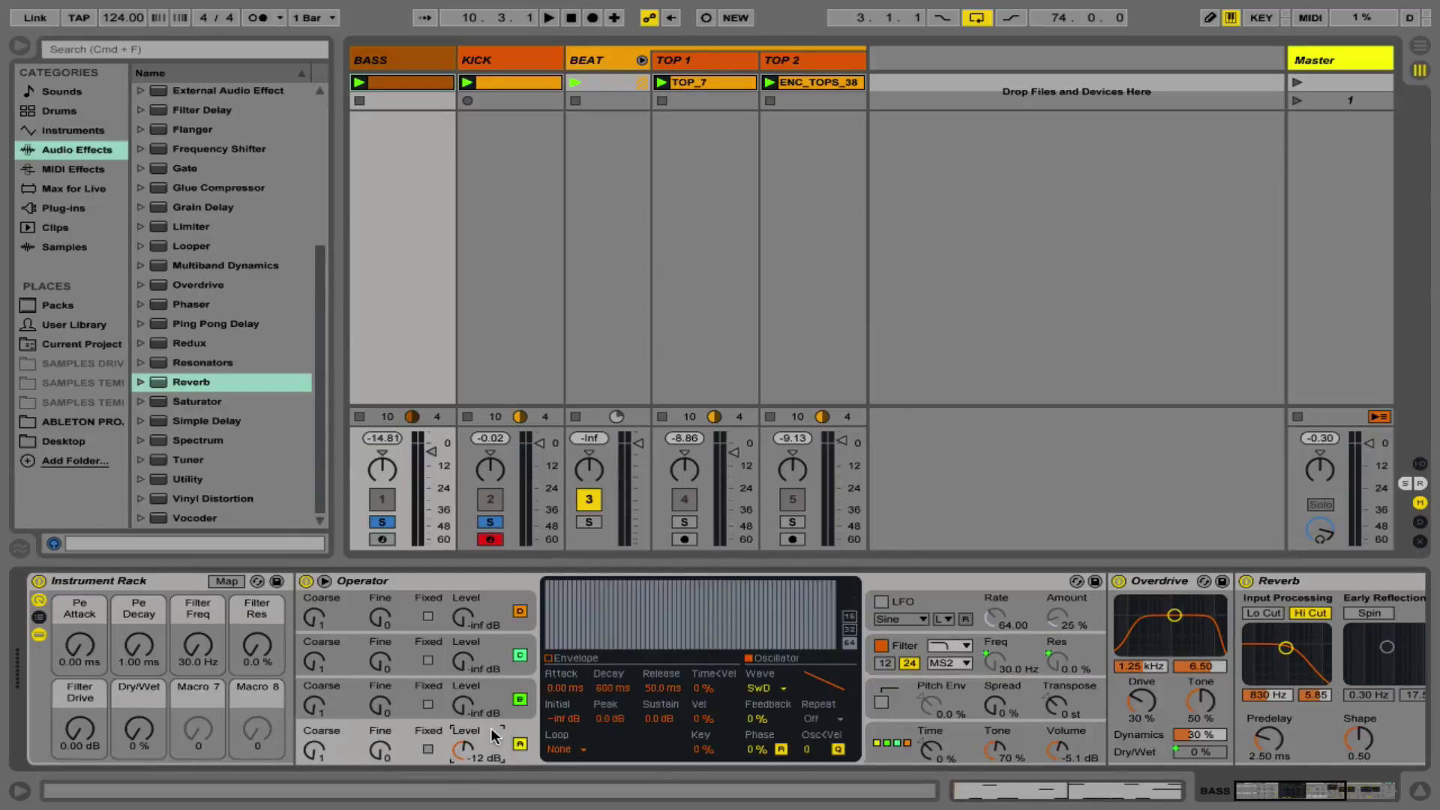
left_click(559, 659)
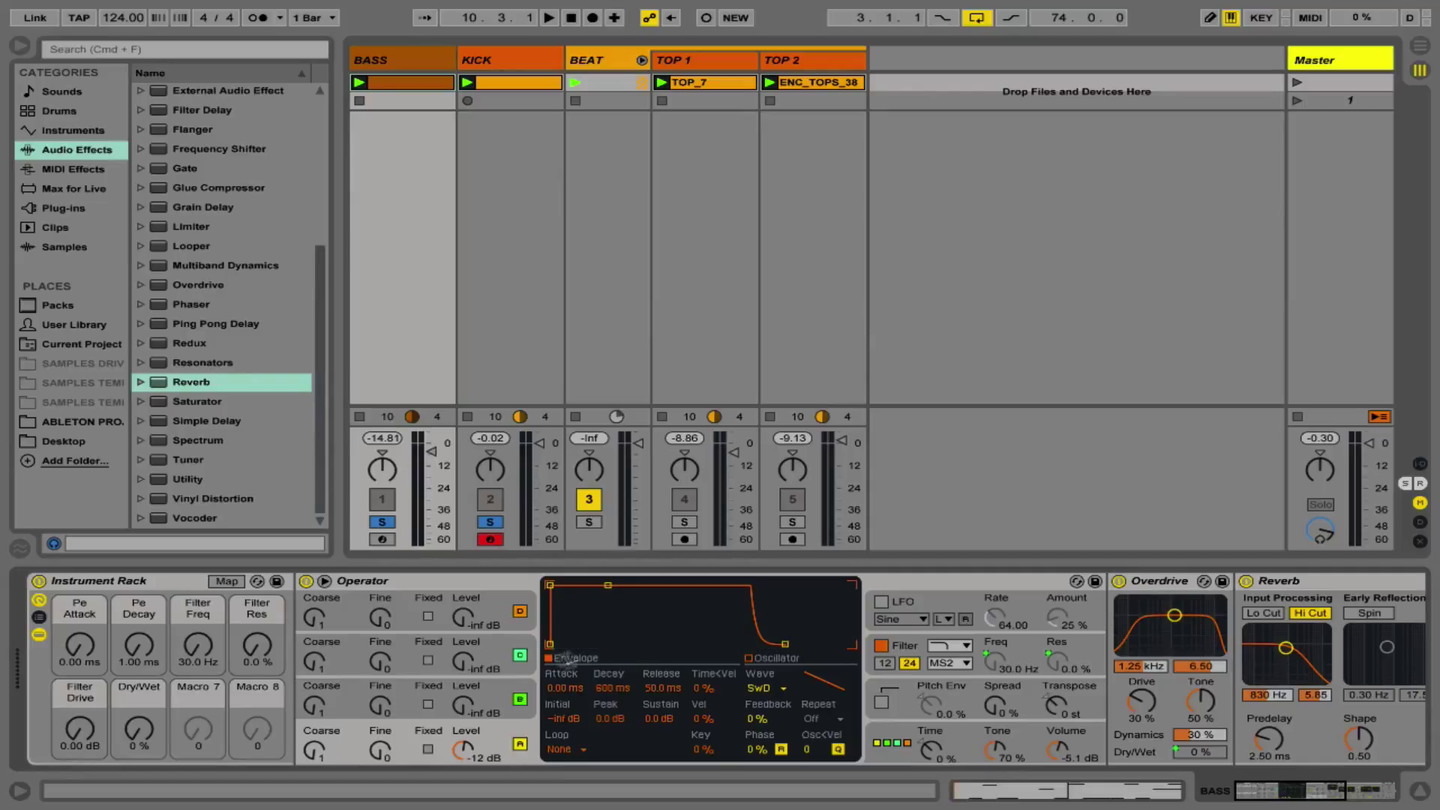
right_click(629, 636)
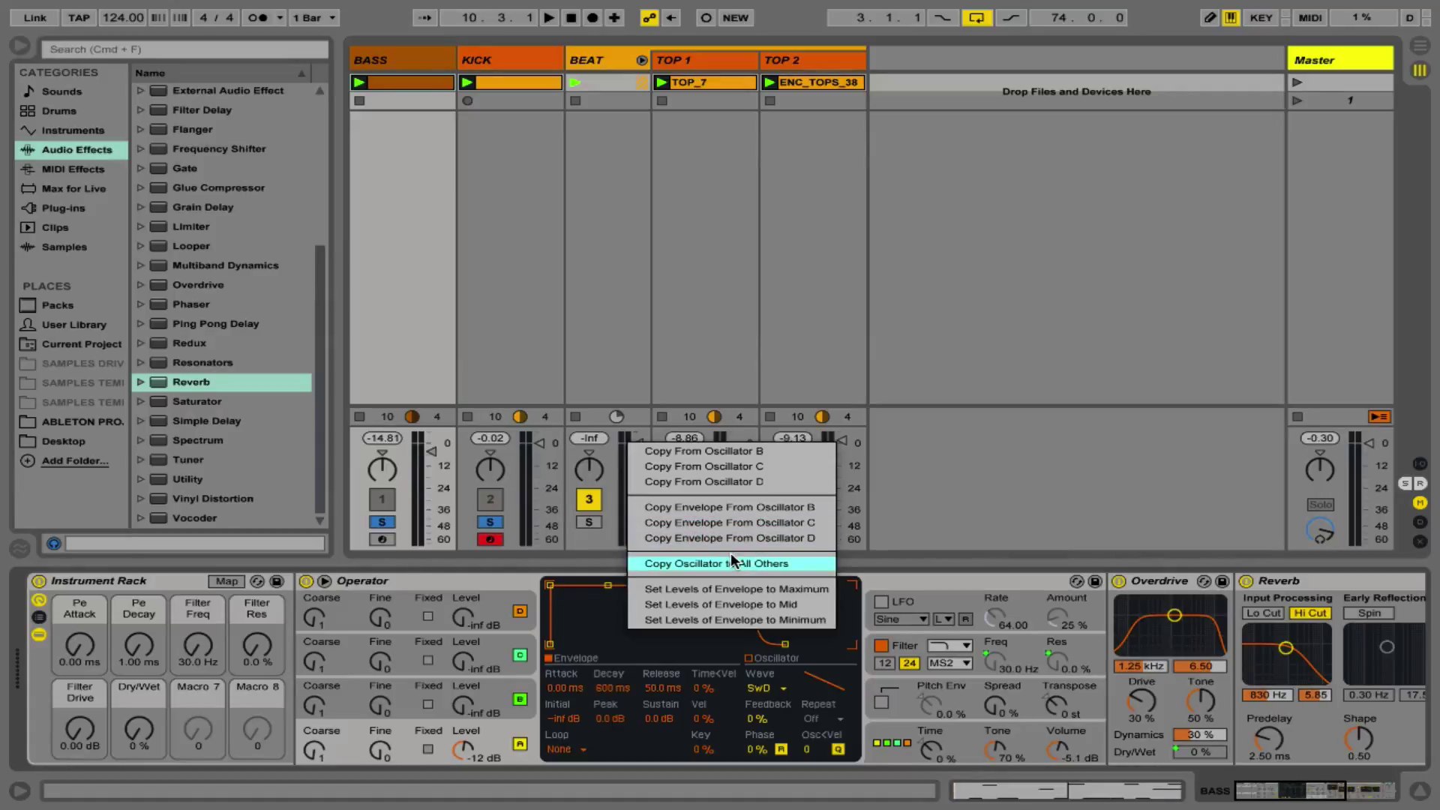
left_click(485, 682)
left_click(485, 682)
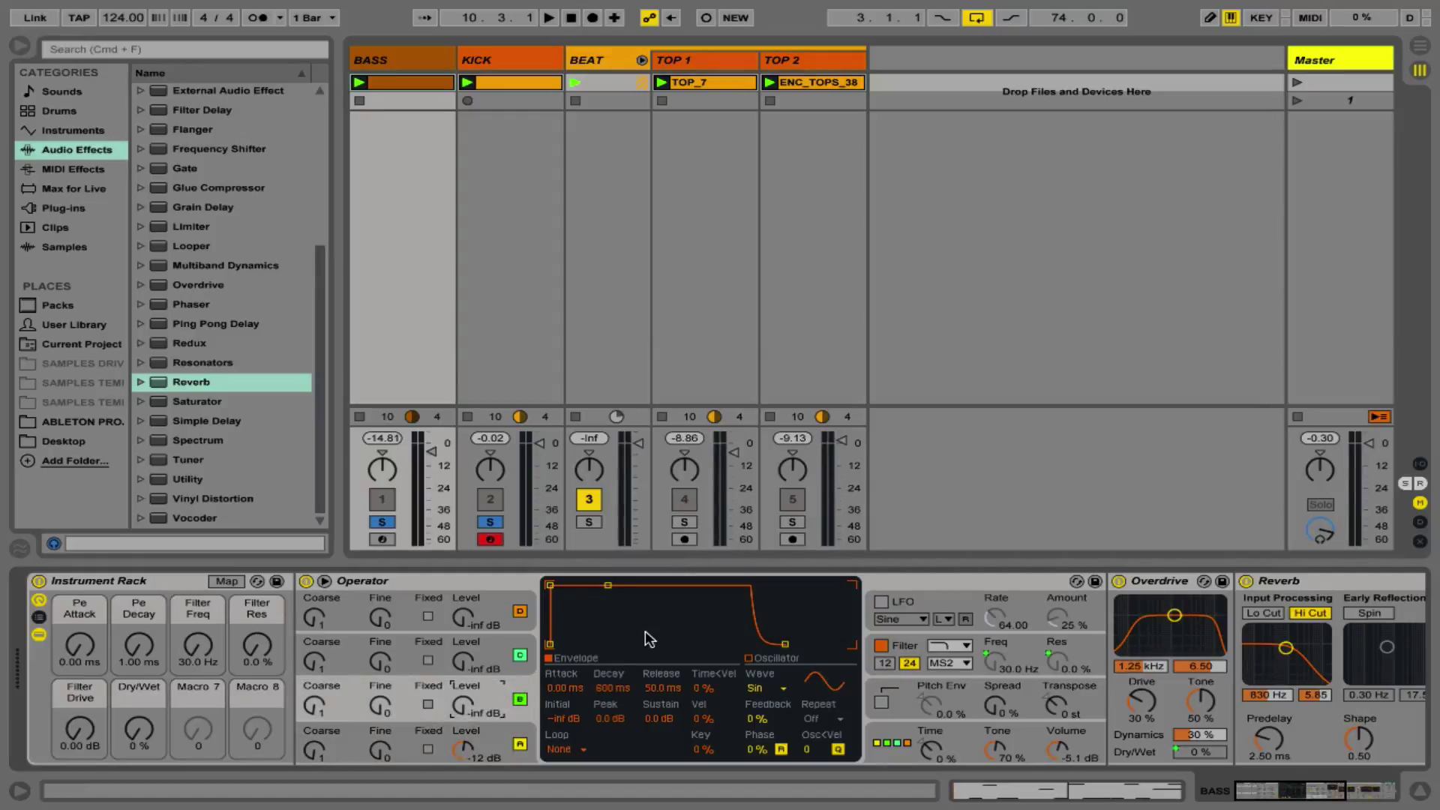
right_click(649, 639)
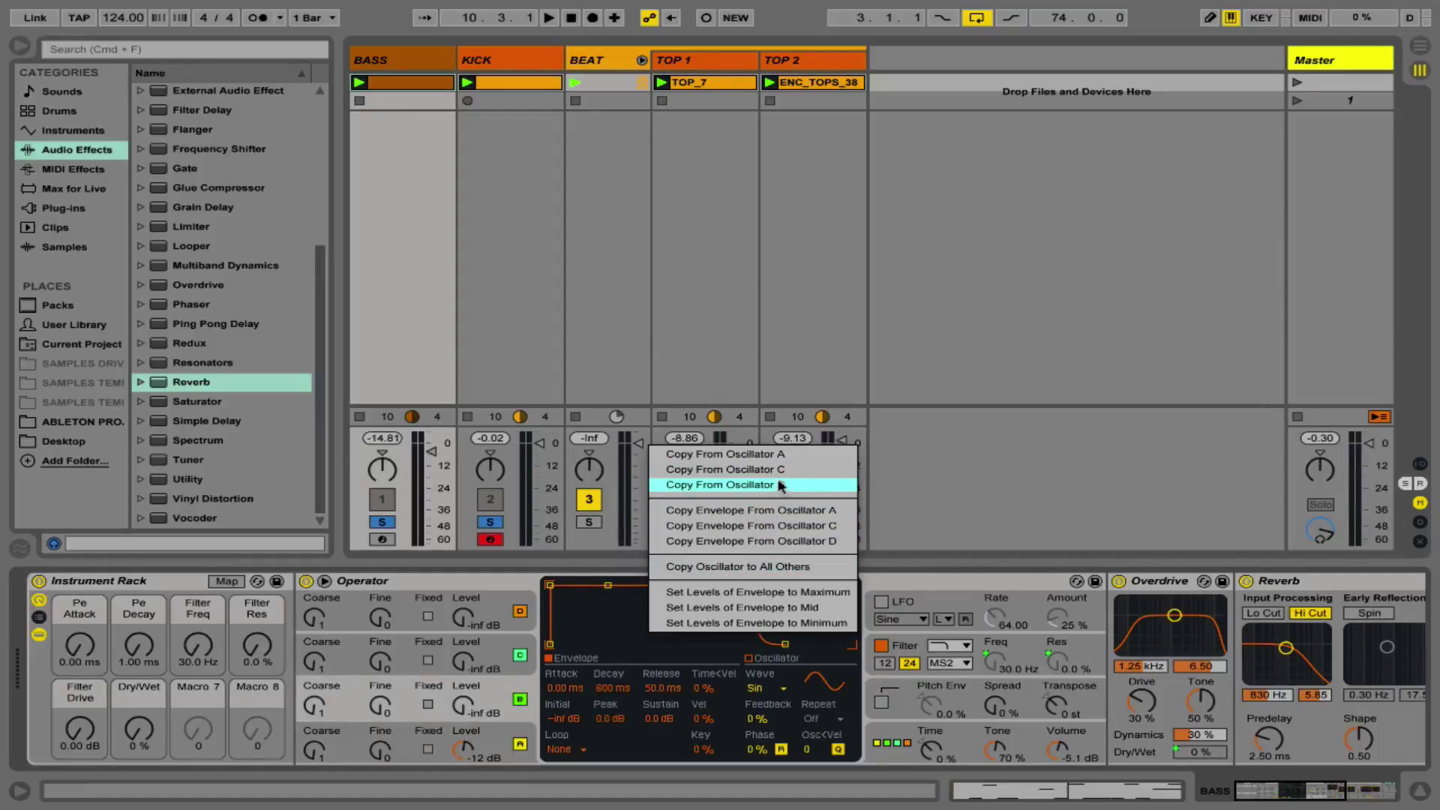
left_click(792, 455)
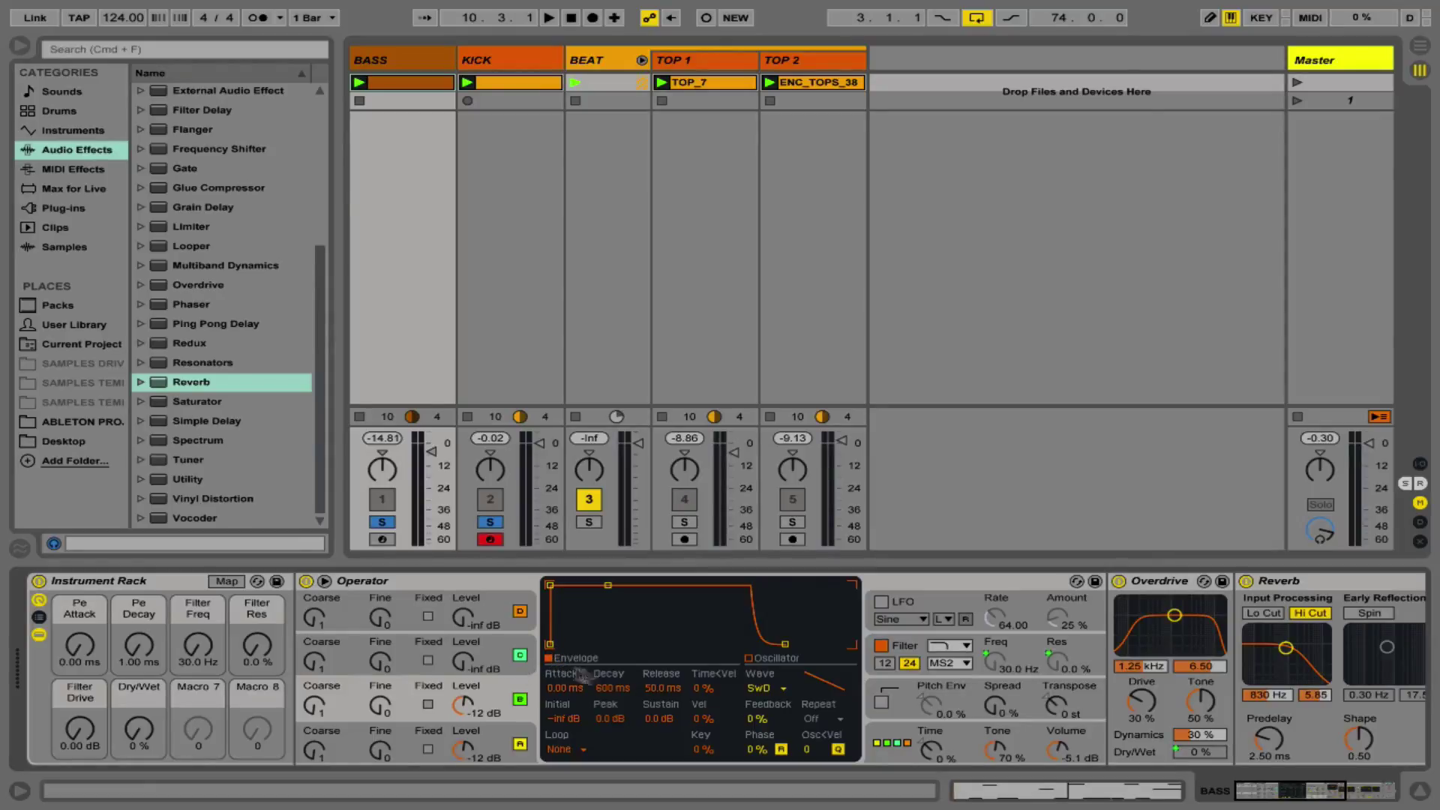
Step: Set oscillator B's waveform to Square D and play the loop briefly to hear it
left_click(768, 688)
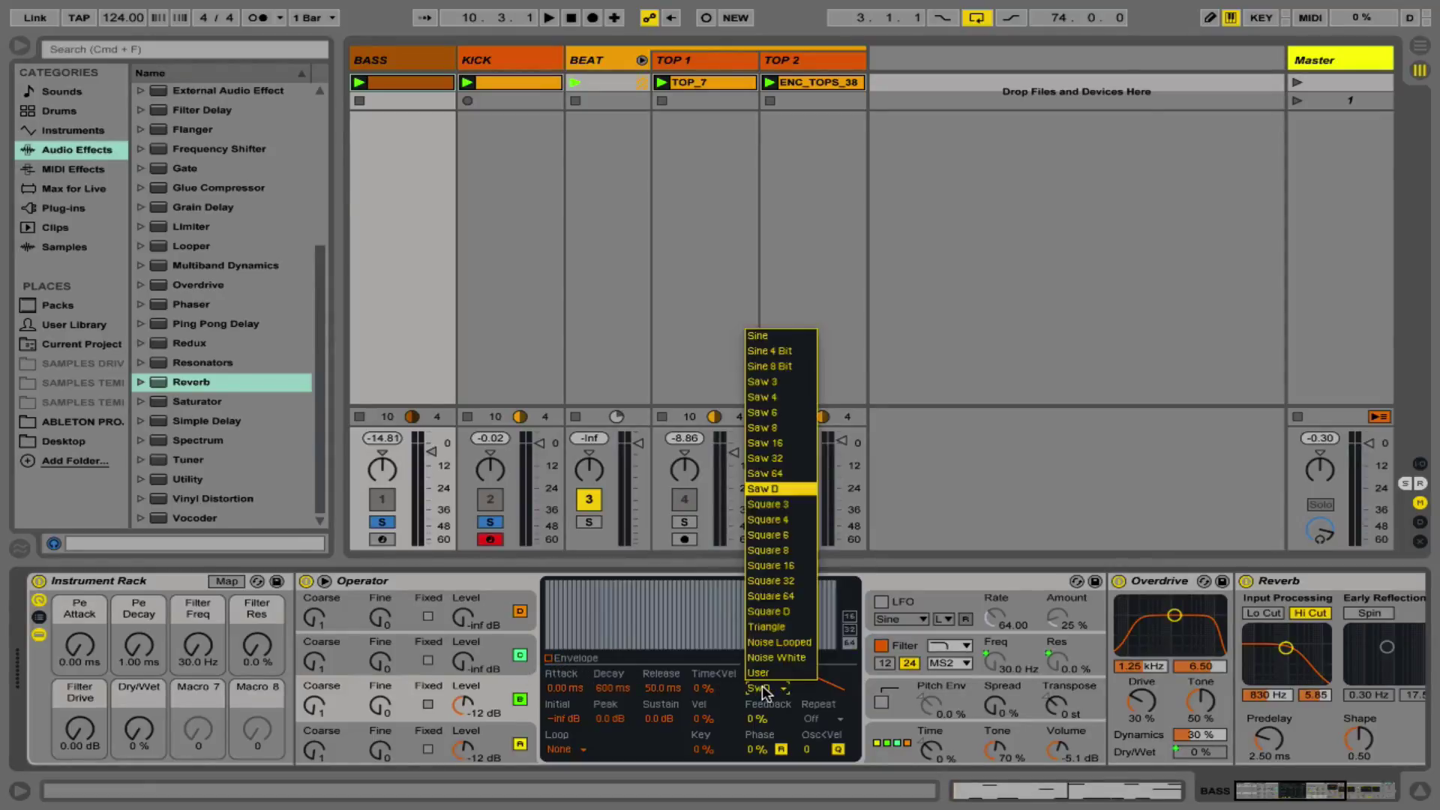
left_click(780, 610)
key("space")
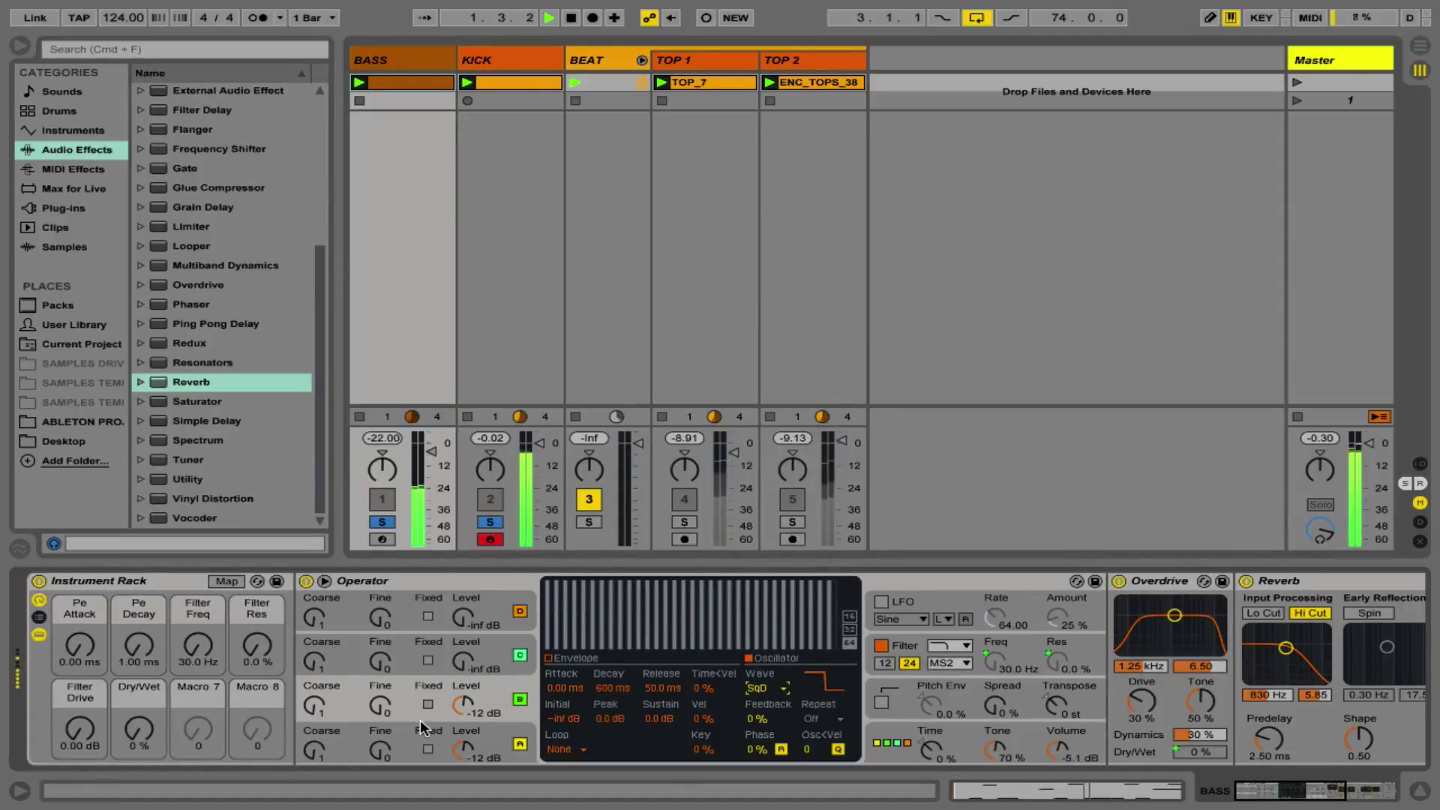
key("space")
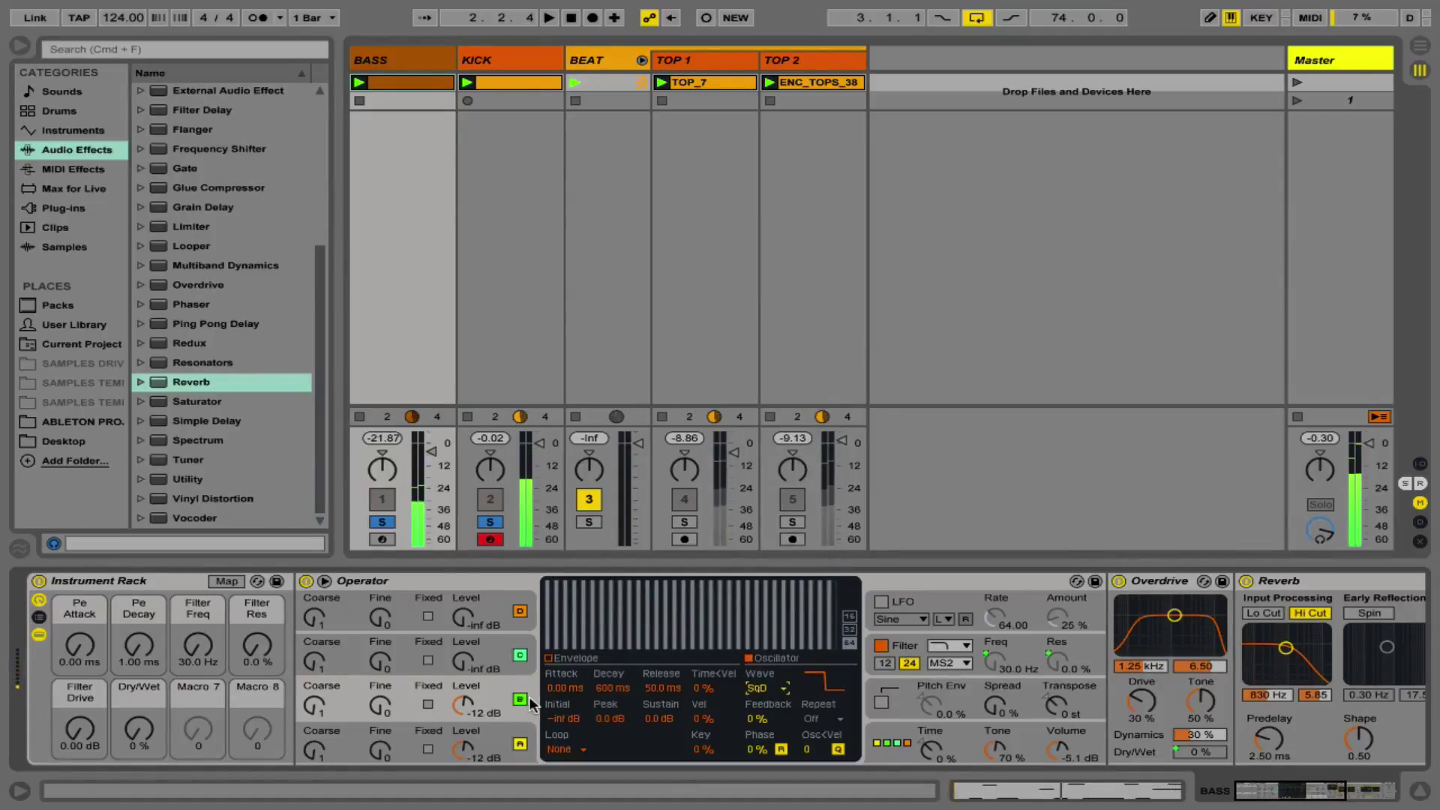
Step: Map the on/off switches of oscillators B and A to the same macro, Macro 7
right_click(523, 702)
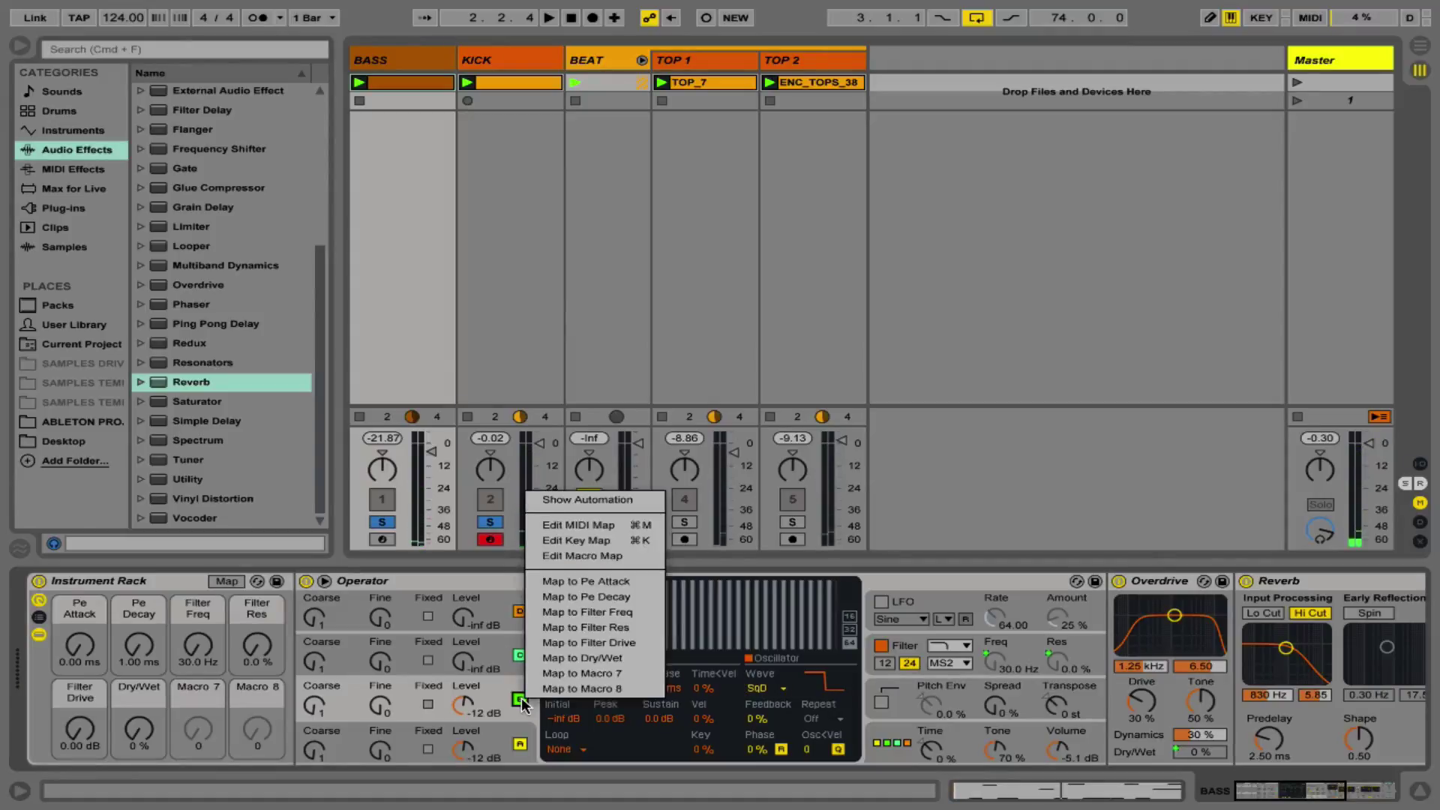
left_click(559, 678)
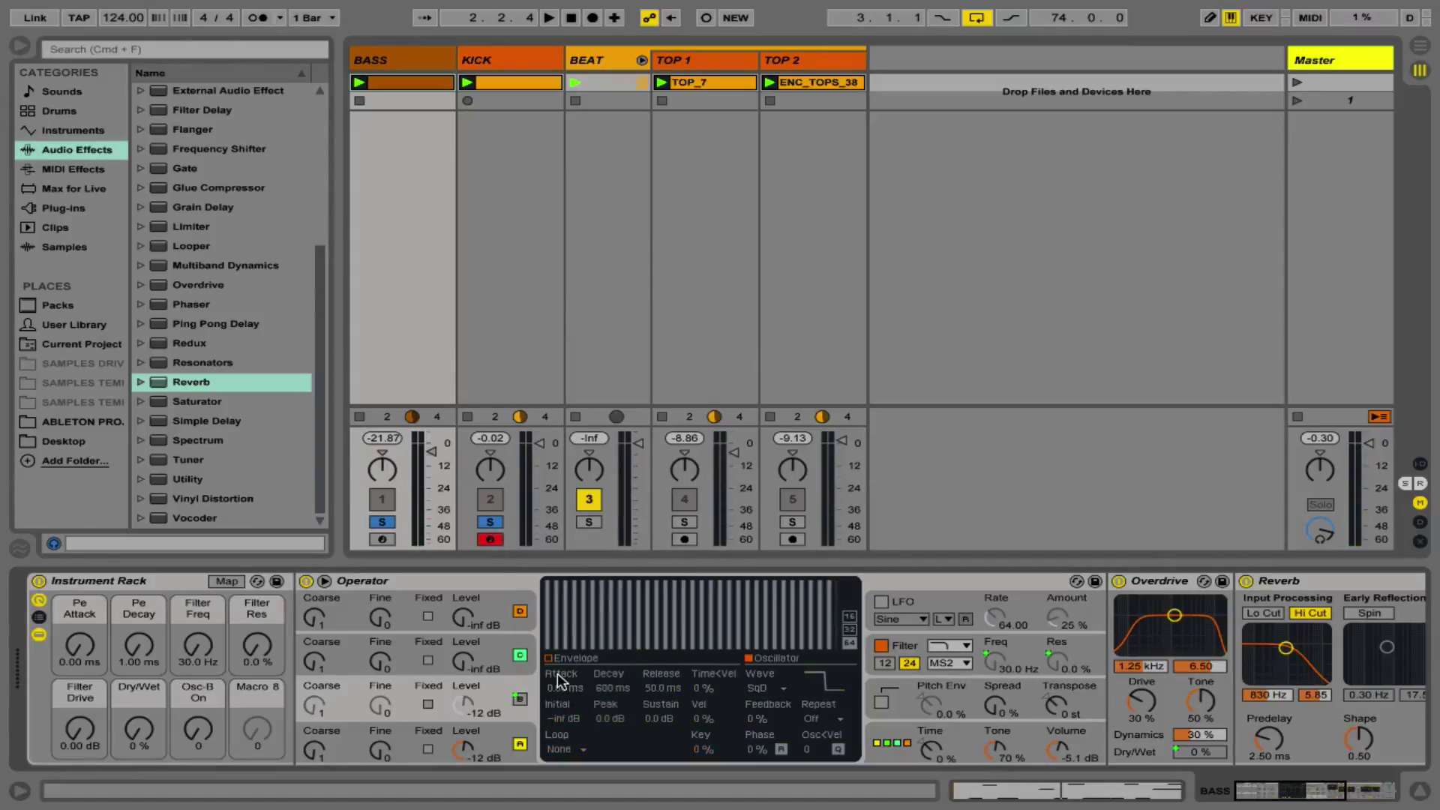
right_click(520, 745)
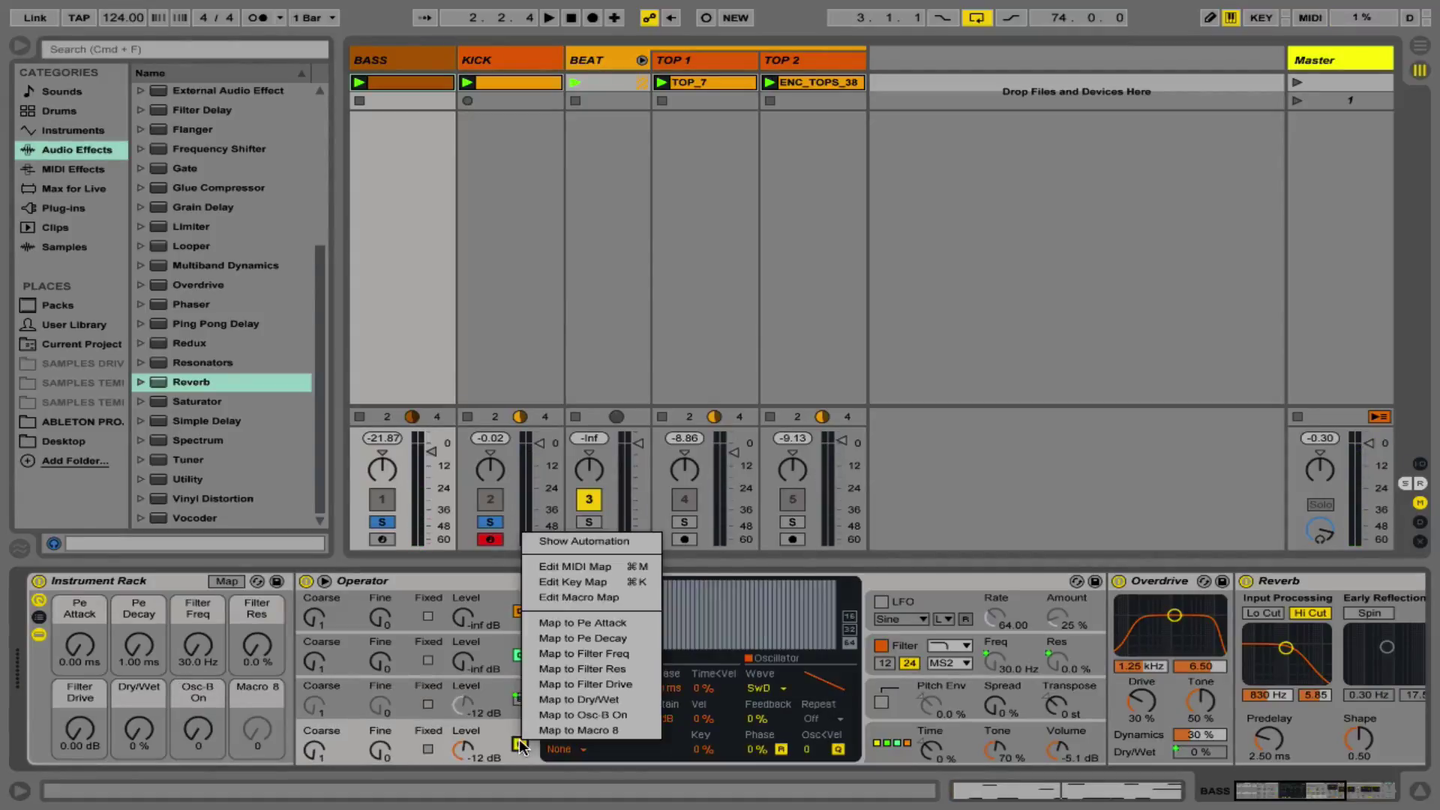
left_click(583, 717)
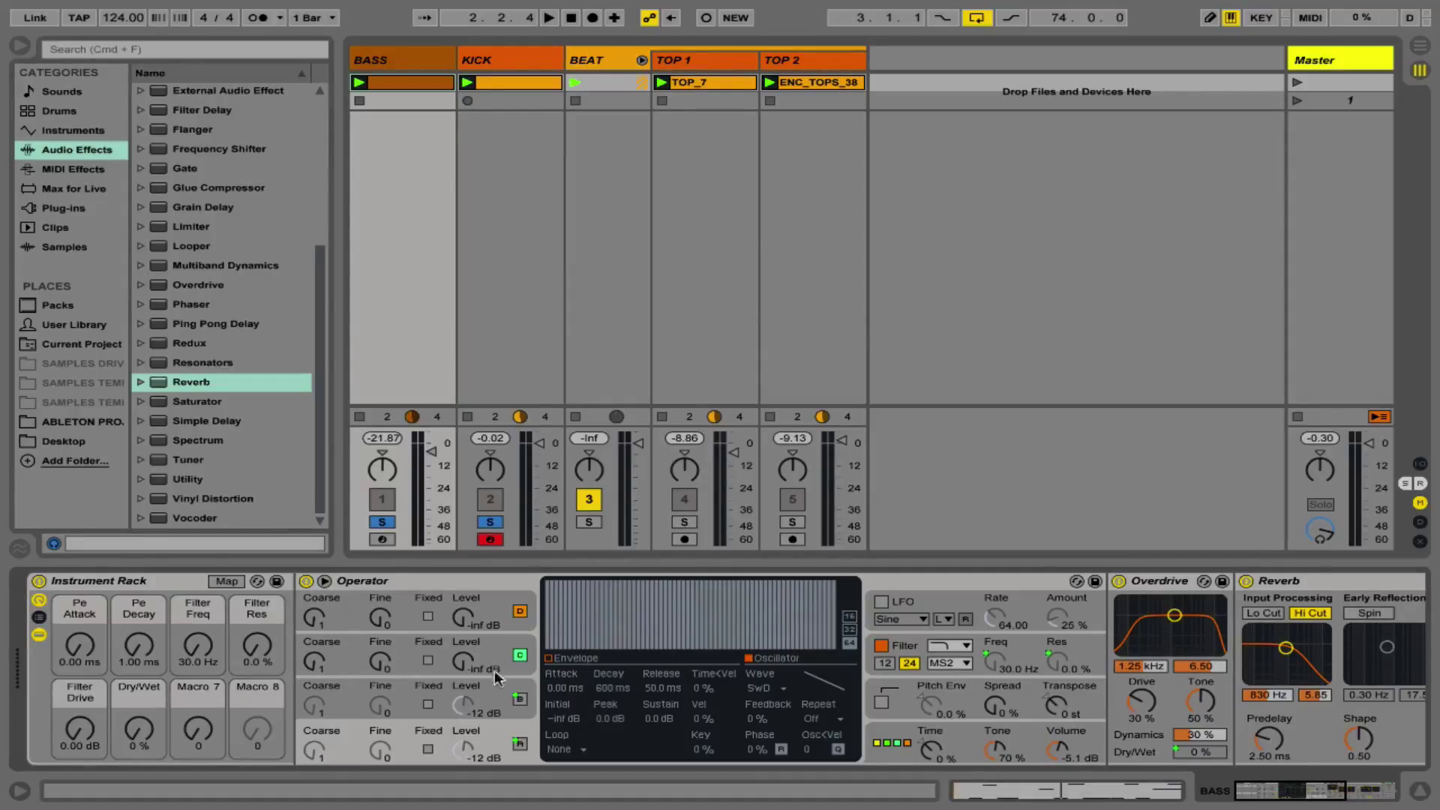
Step: Map oscillator C's Level to Macro 8 and rename that macro "SUB OSC"
left_click(495, 647)
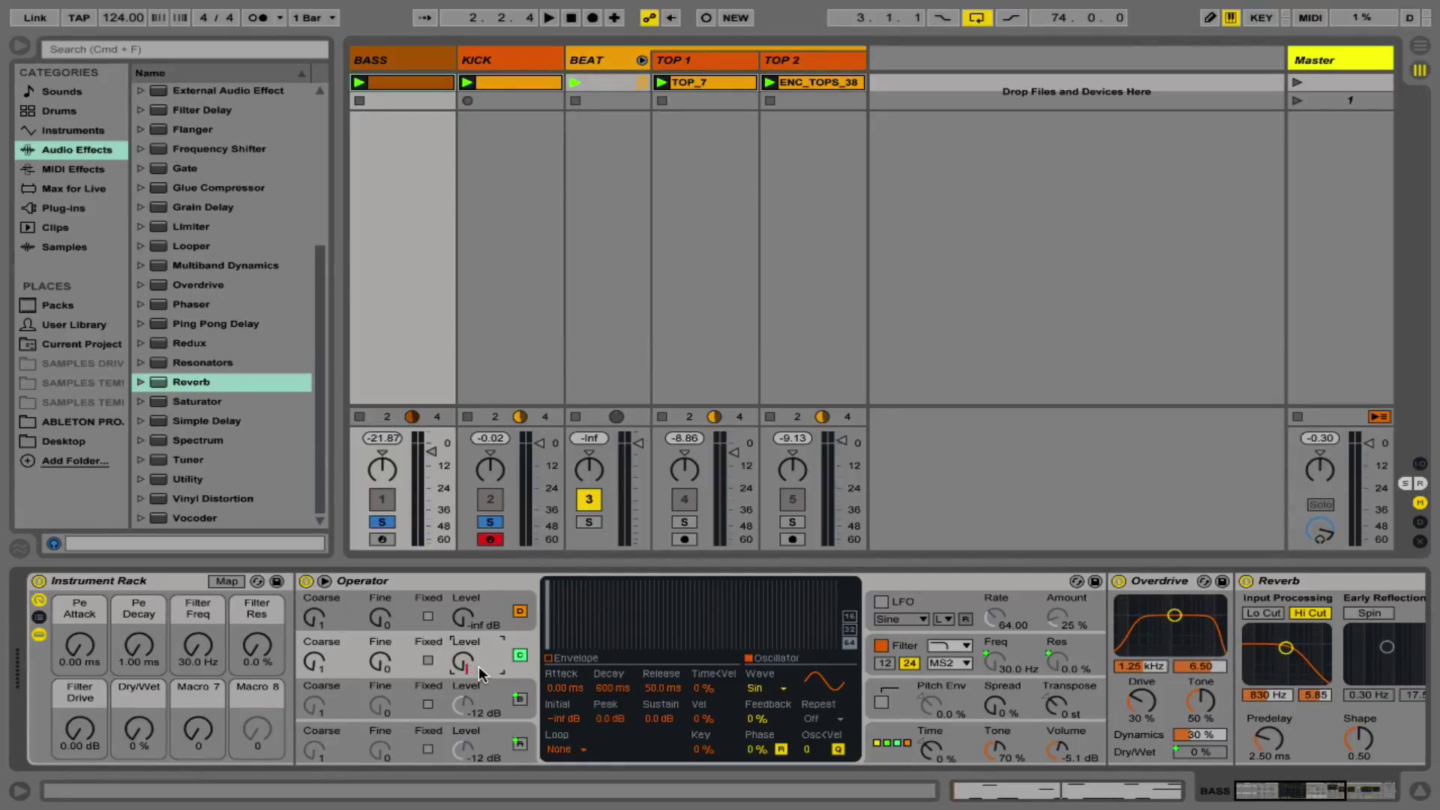
left_click_drag(478, 666, 470, 660)
right_click(470, 660)
left_click(517, 646)
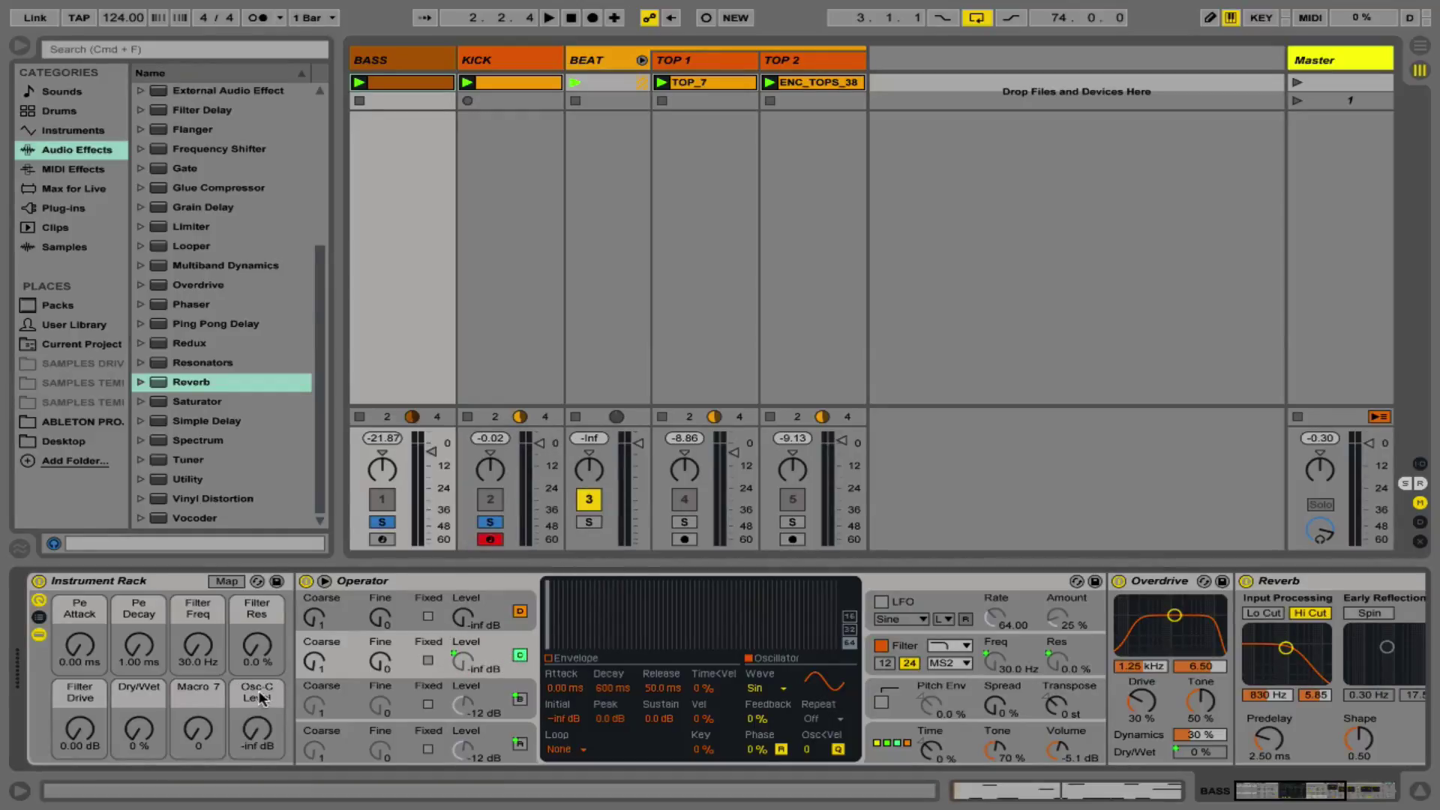
key("super+r")
type("SUB OSC")
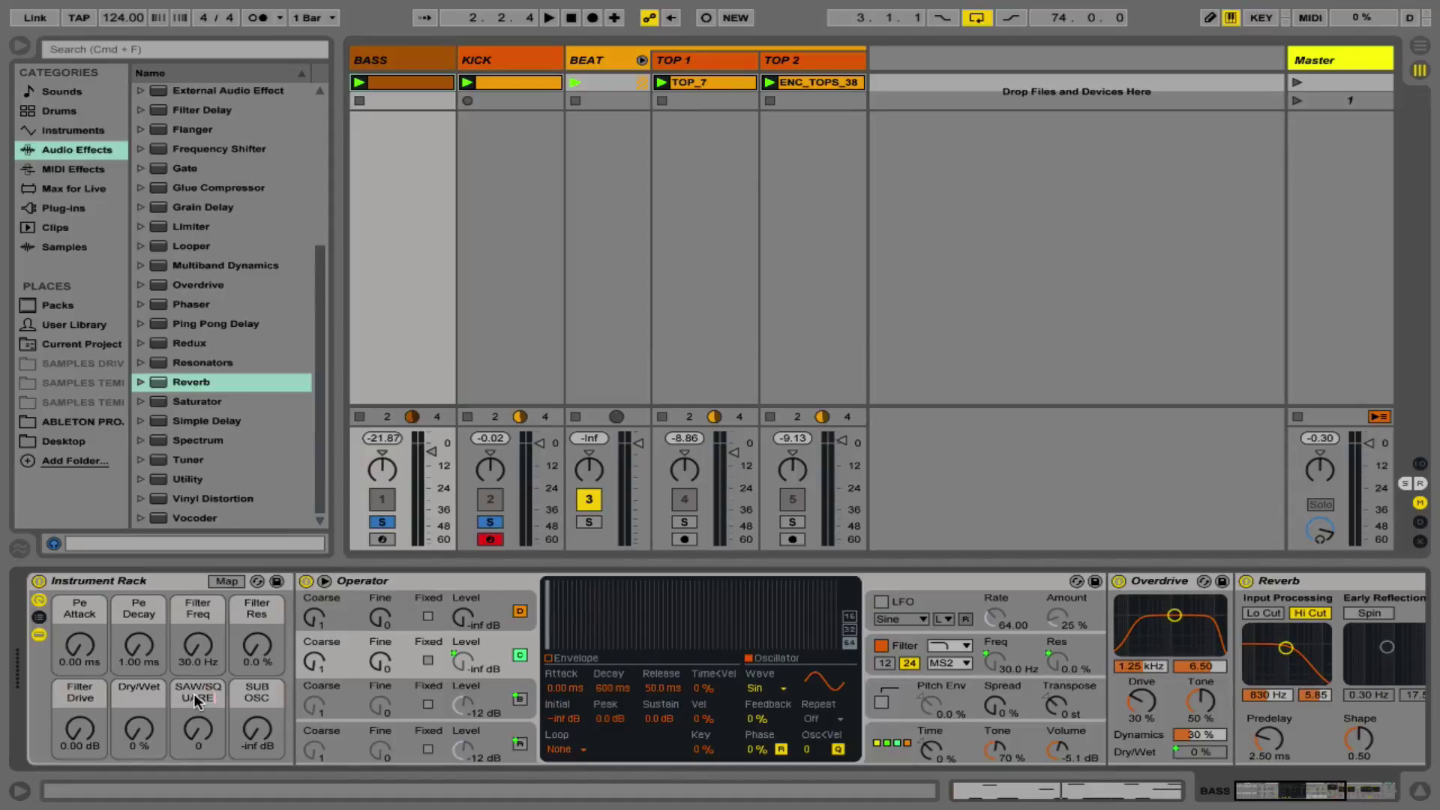
Step: Rename the oscillator-switch macro, Macro 7, as "SAW/SQ"
key("BackSpace")
key("BackSpace")
key("BackSpace")
key("BackSpace")
key("BackSpace")
type("Q")
key("Return")
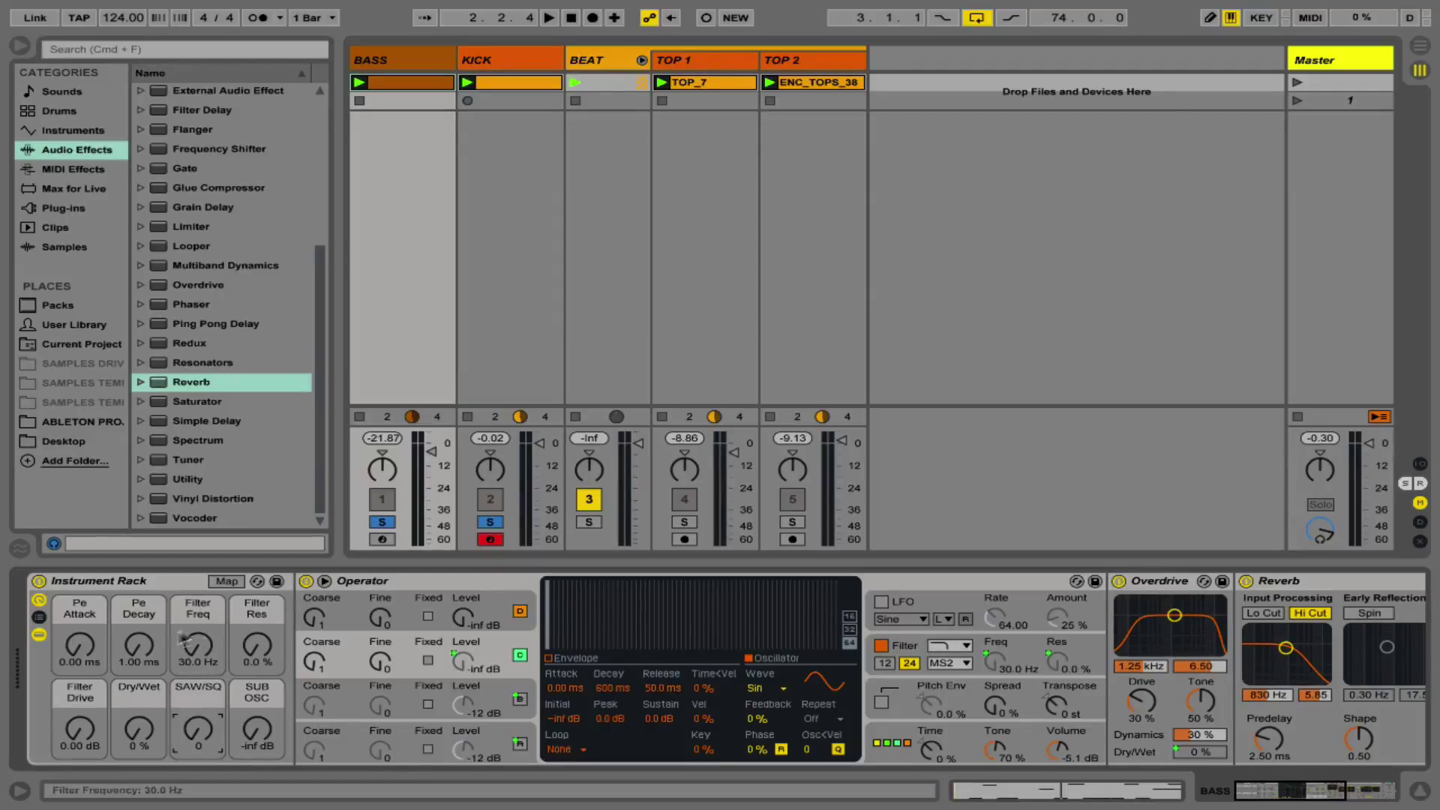
Step: Set the Osc-A On mapping range to 0–63 and test the switching with the loop playing, leaving the SAW/SQ macro at 31
left_click(222, 581)
key("space")
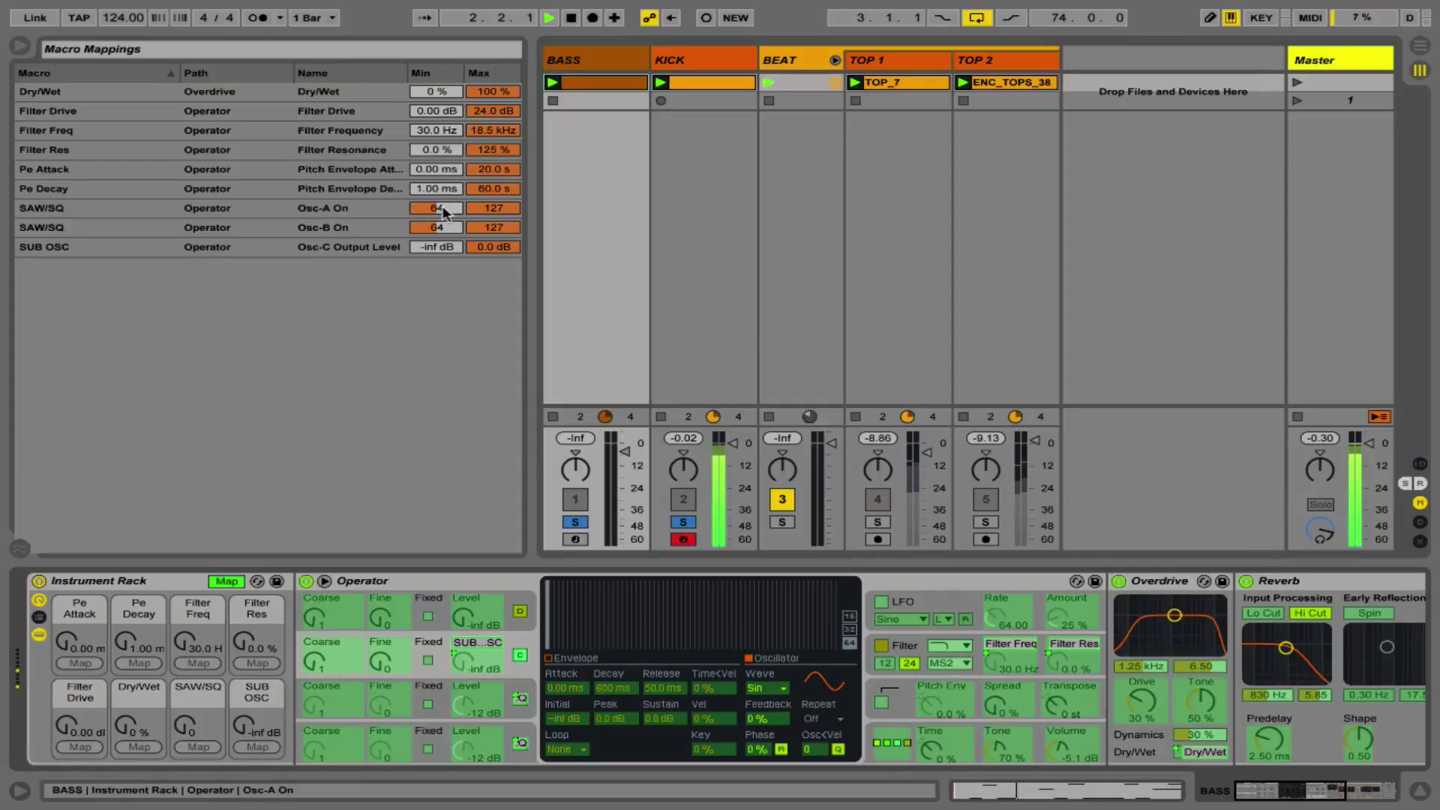
left_click_drag(444, 210, 444, 255)
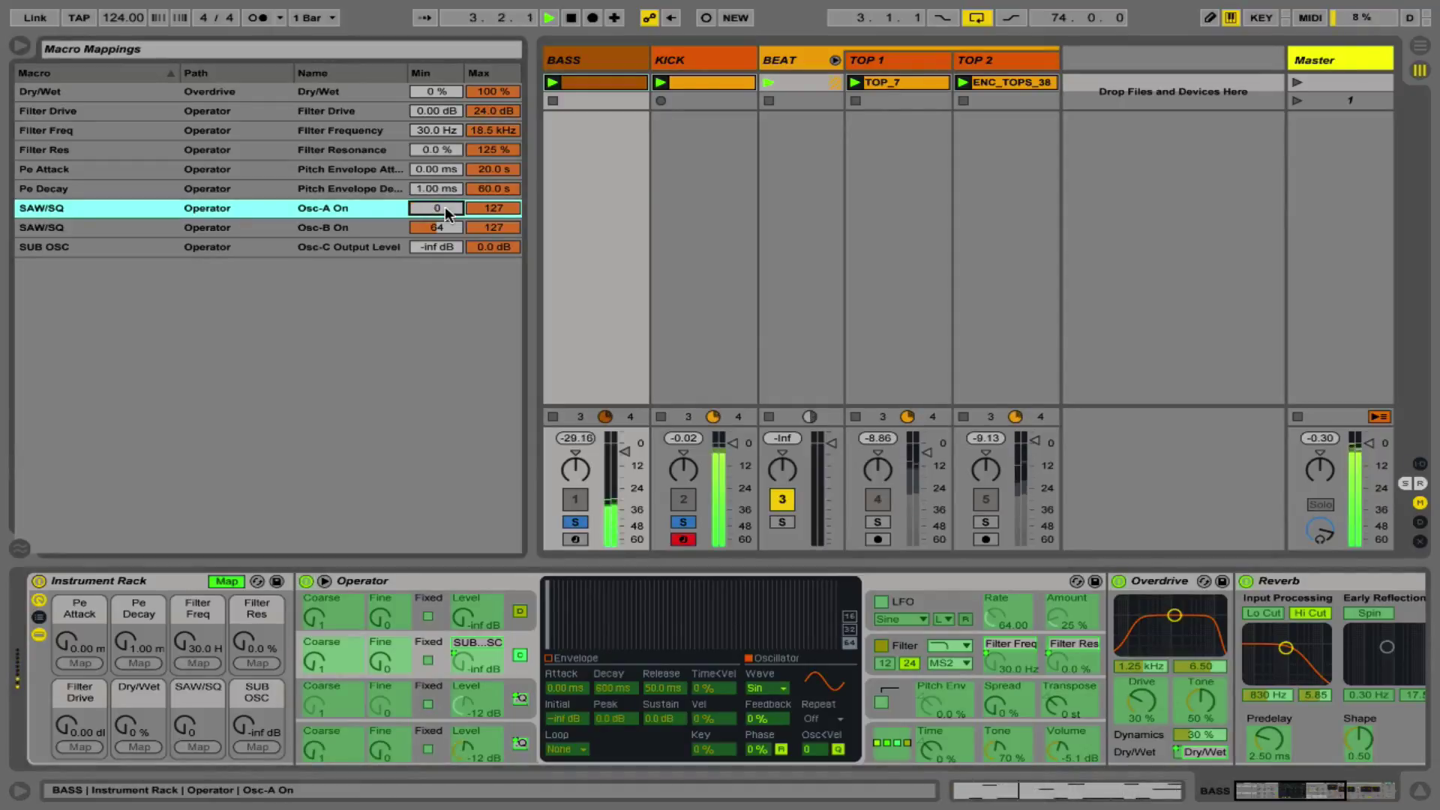
left_click_drag(495, 214, 495, 180)
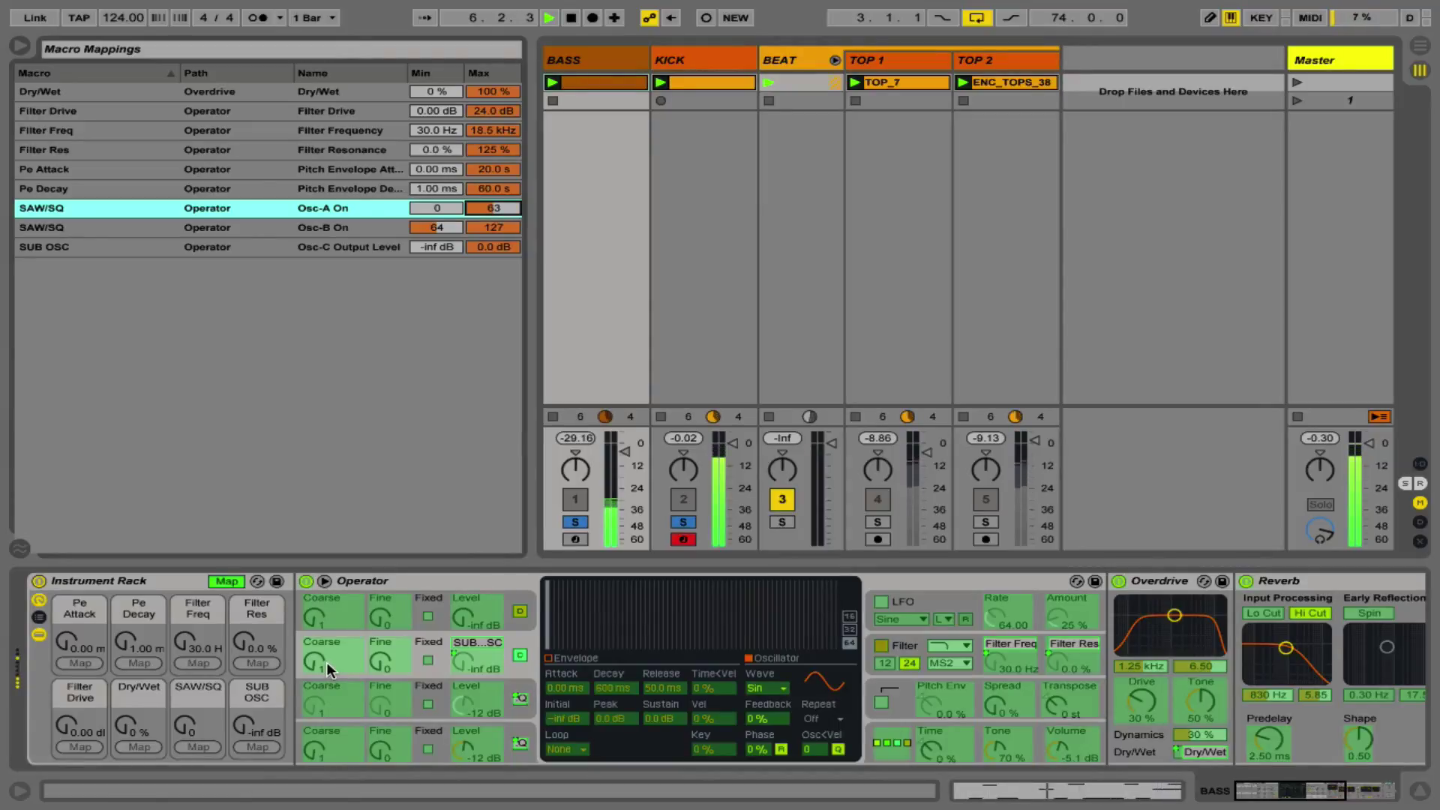
left_click(438, 223)
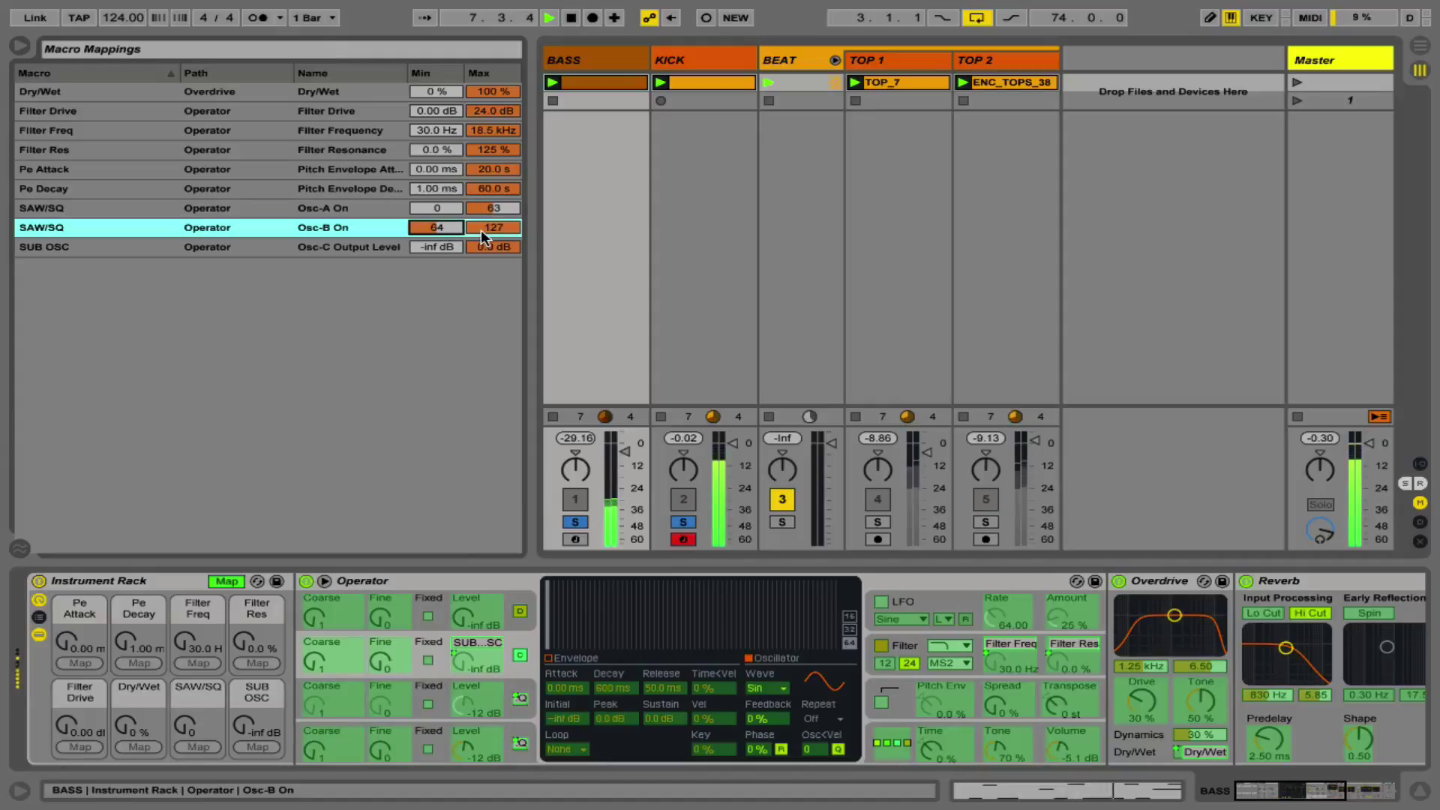
left_click(225, 581)
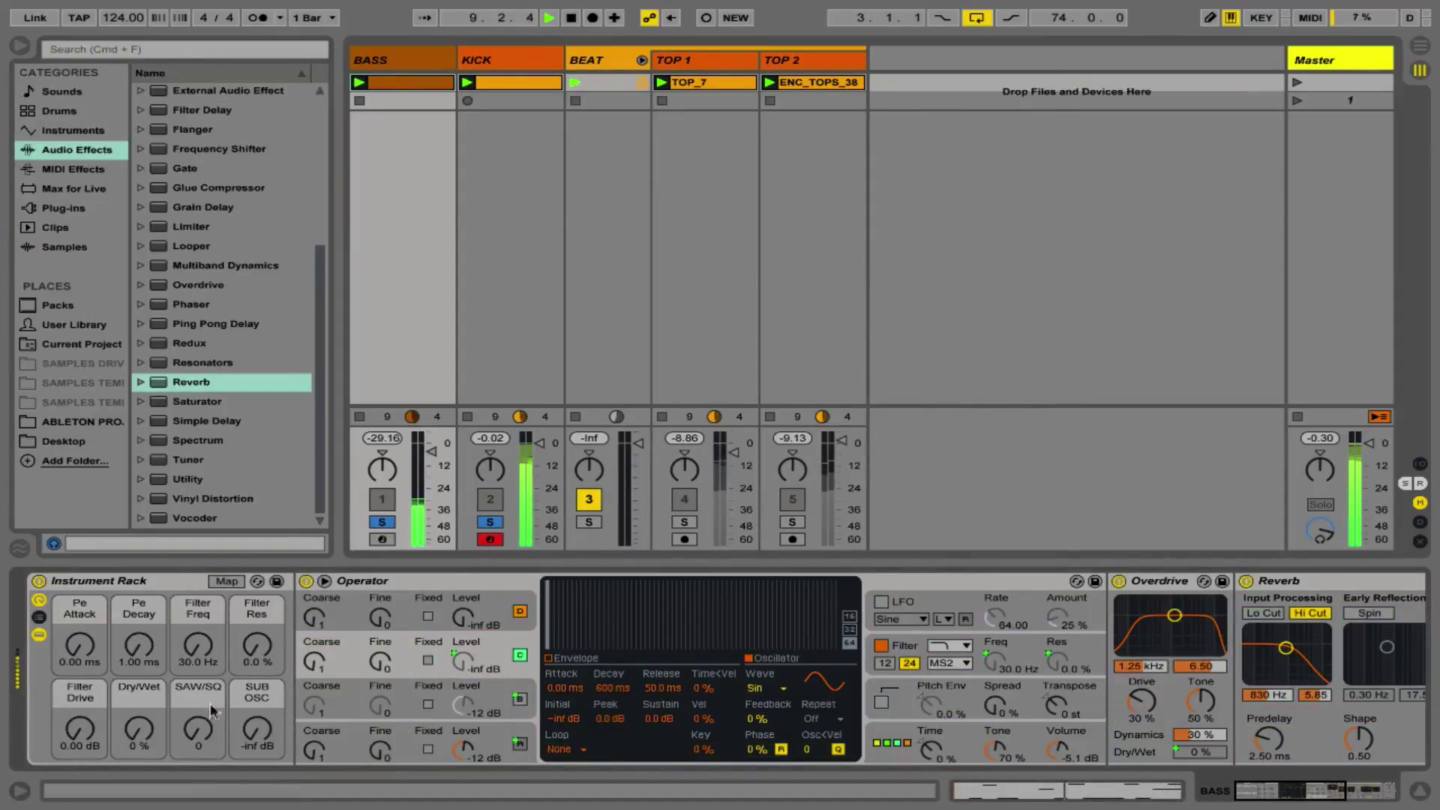
left_click_drag(198, 728, 198, 660)
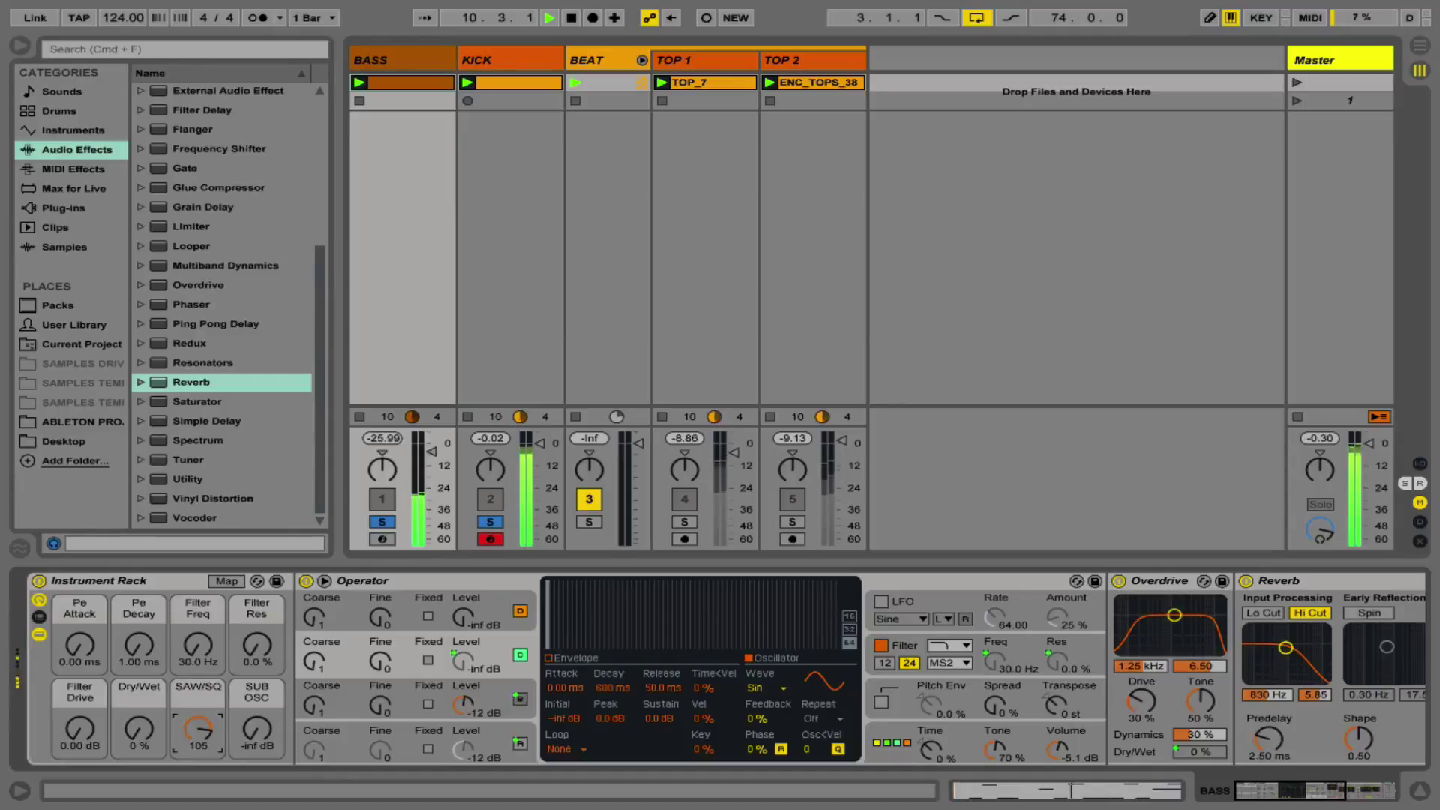
left_click_drag(198, 727, 198, 776)
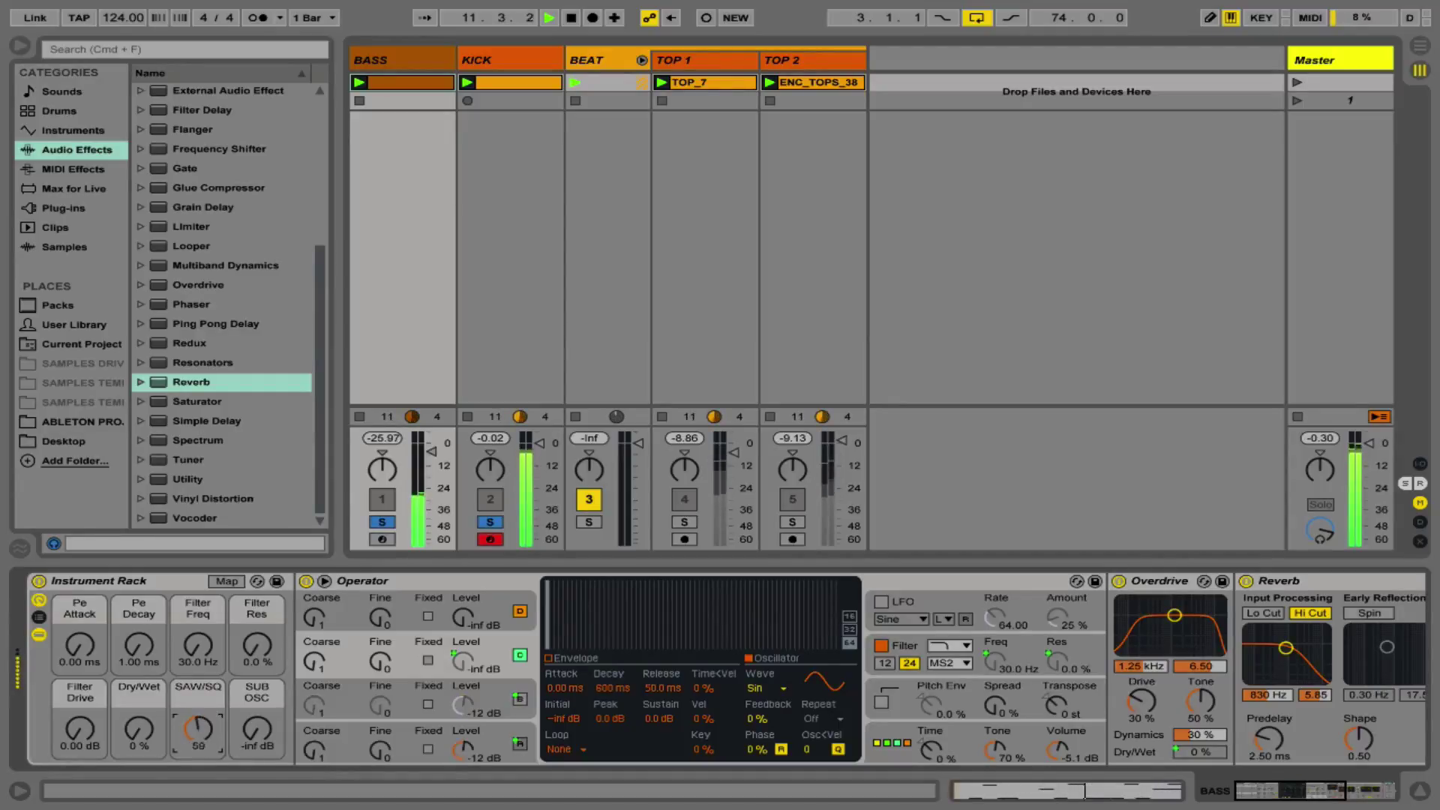
Step: Try a Dry/Wet mapping minimum of 30 and set the Filter Drive mapping's maximum to 12 dB
left_click(224, 582)
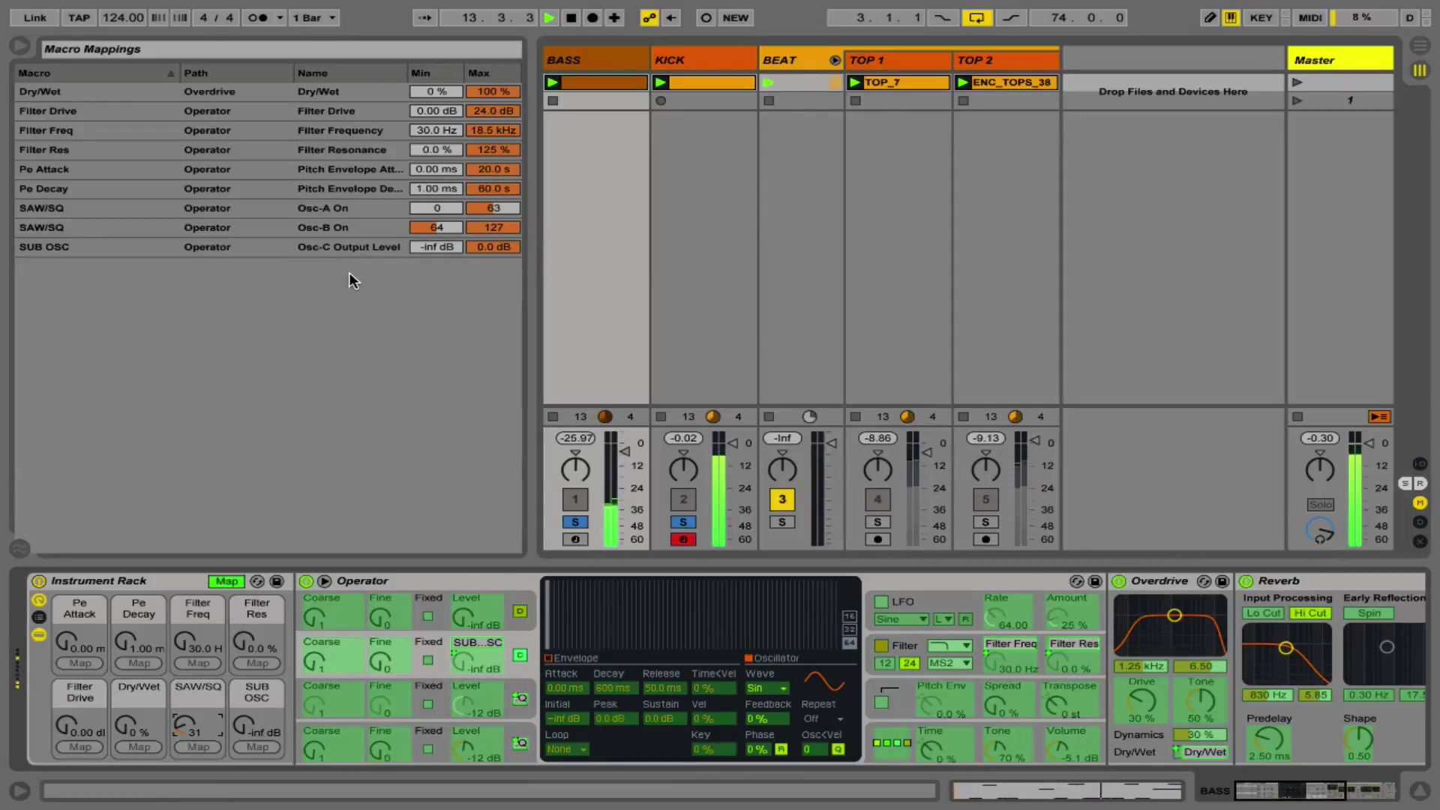
left_click(429, 90)
type("30")
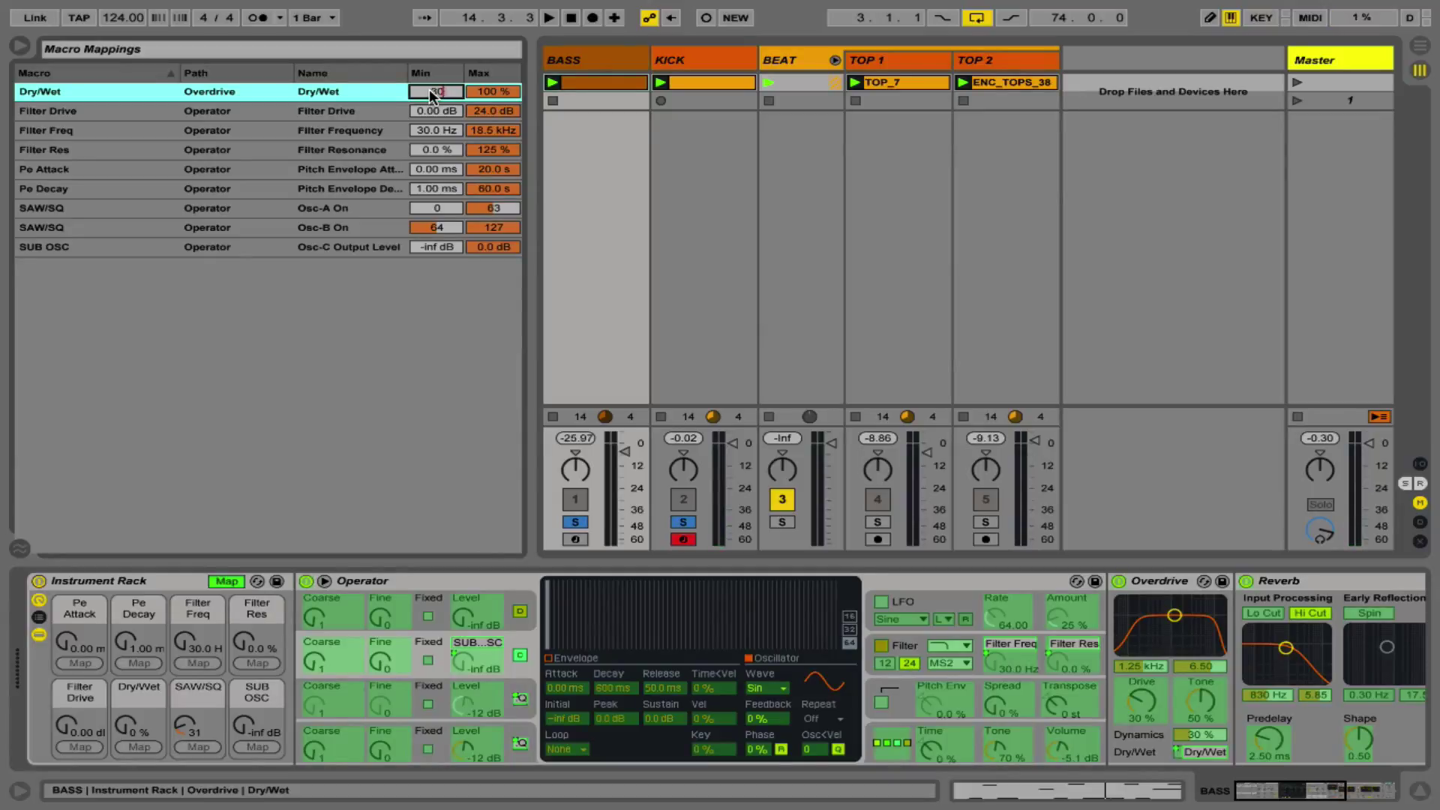
key("Return")
left_click(478, 111)
left_click_drag(480, 113, 480, 92)
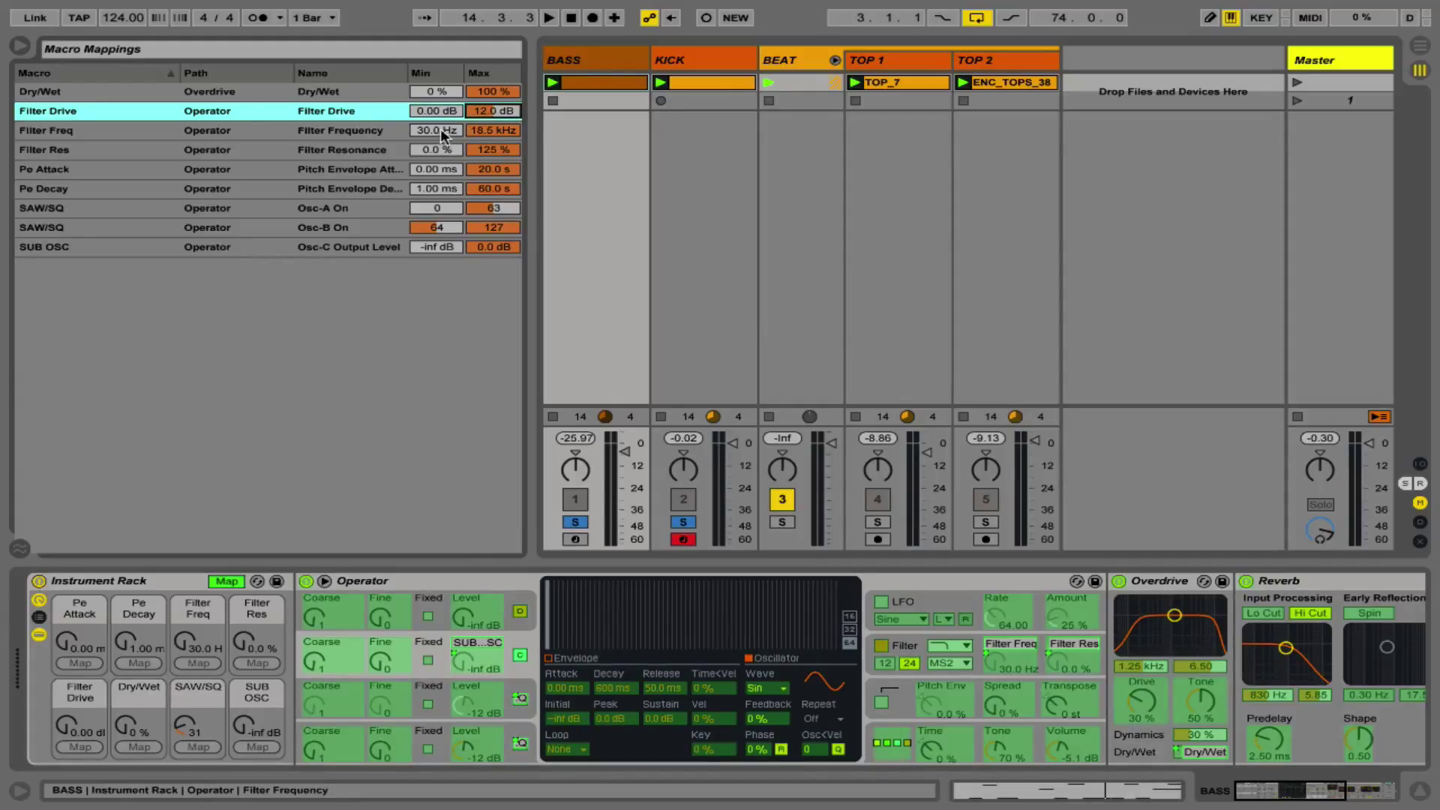
Step: With the loop playing, set the Filter Freq macro to 151 Hz and the Filter Res macro to 79%, with its mapping minimum at 40%
key("space")
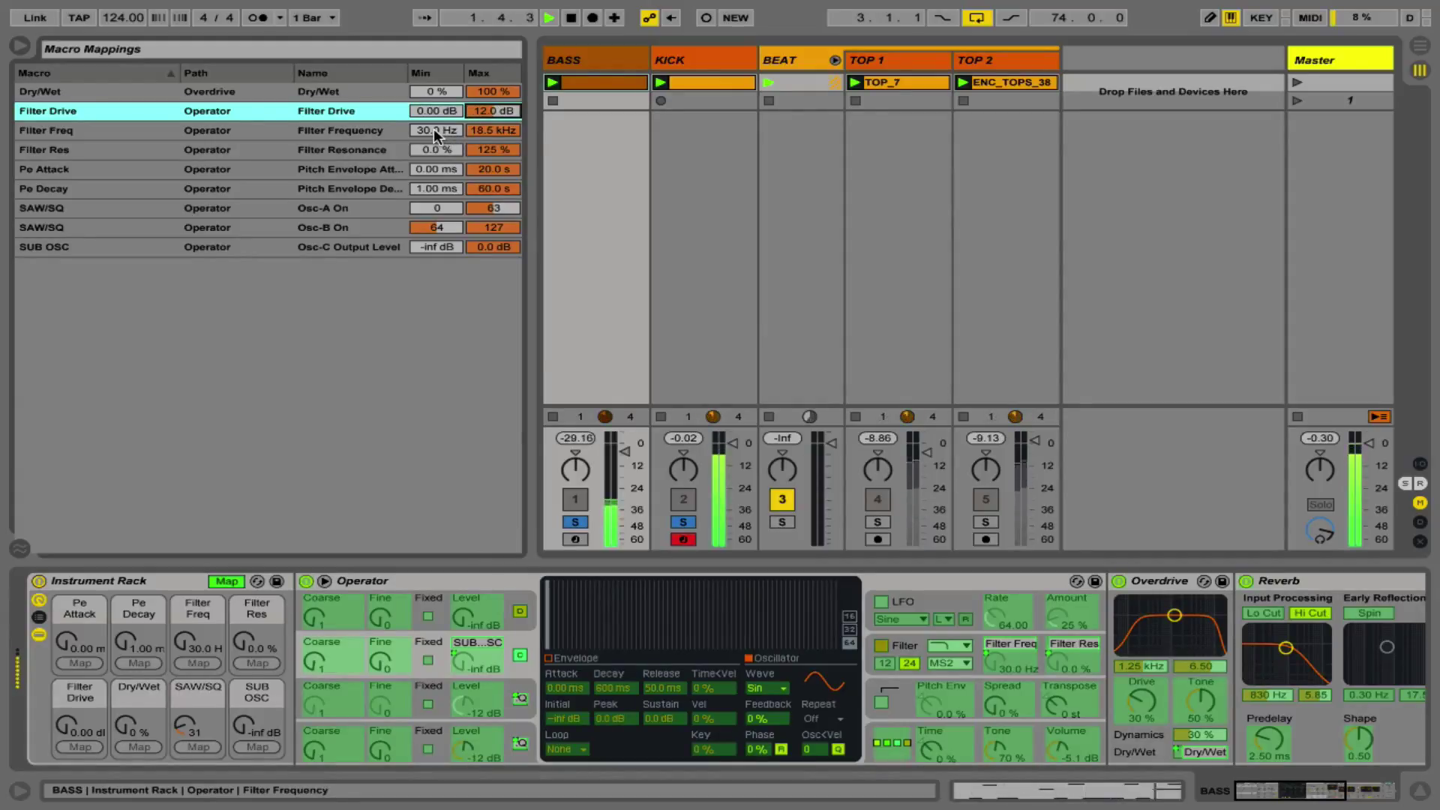
left_click_drag(183, 642, 183, 634)
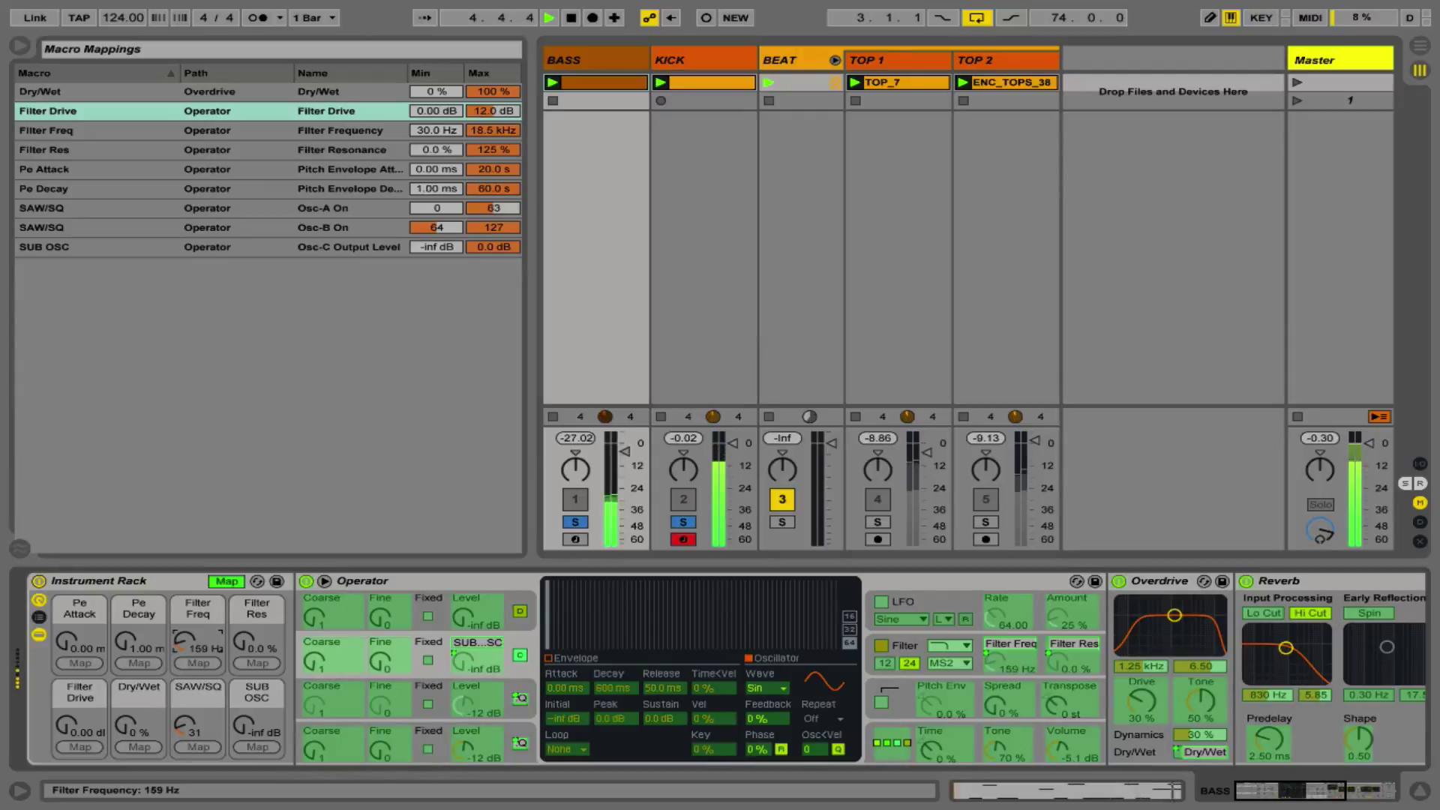
left_click(427, 151)
type("5")
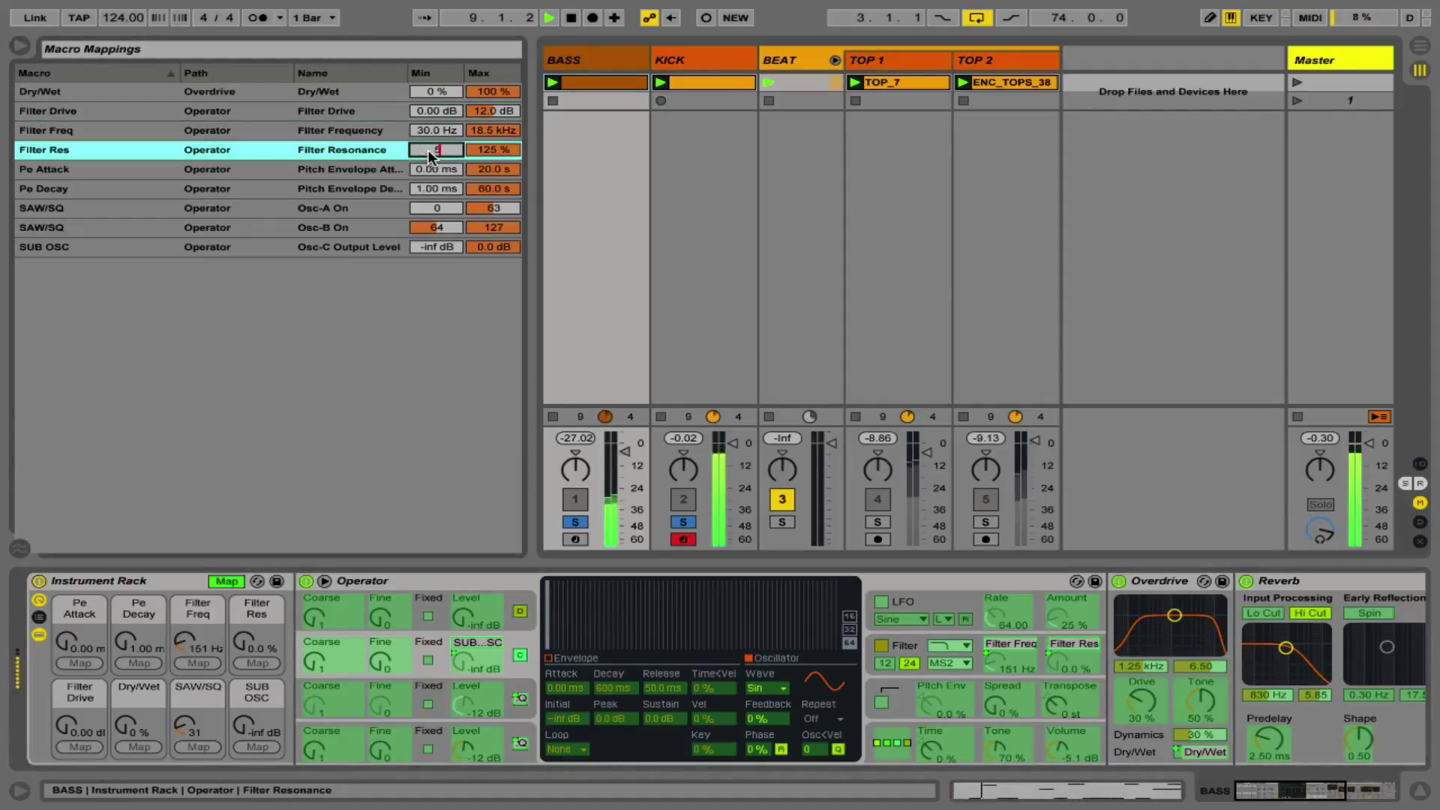
type("0")
key("Return")
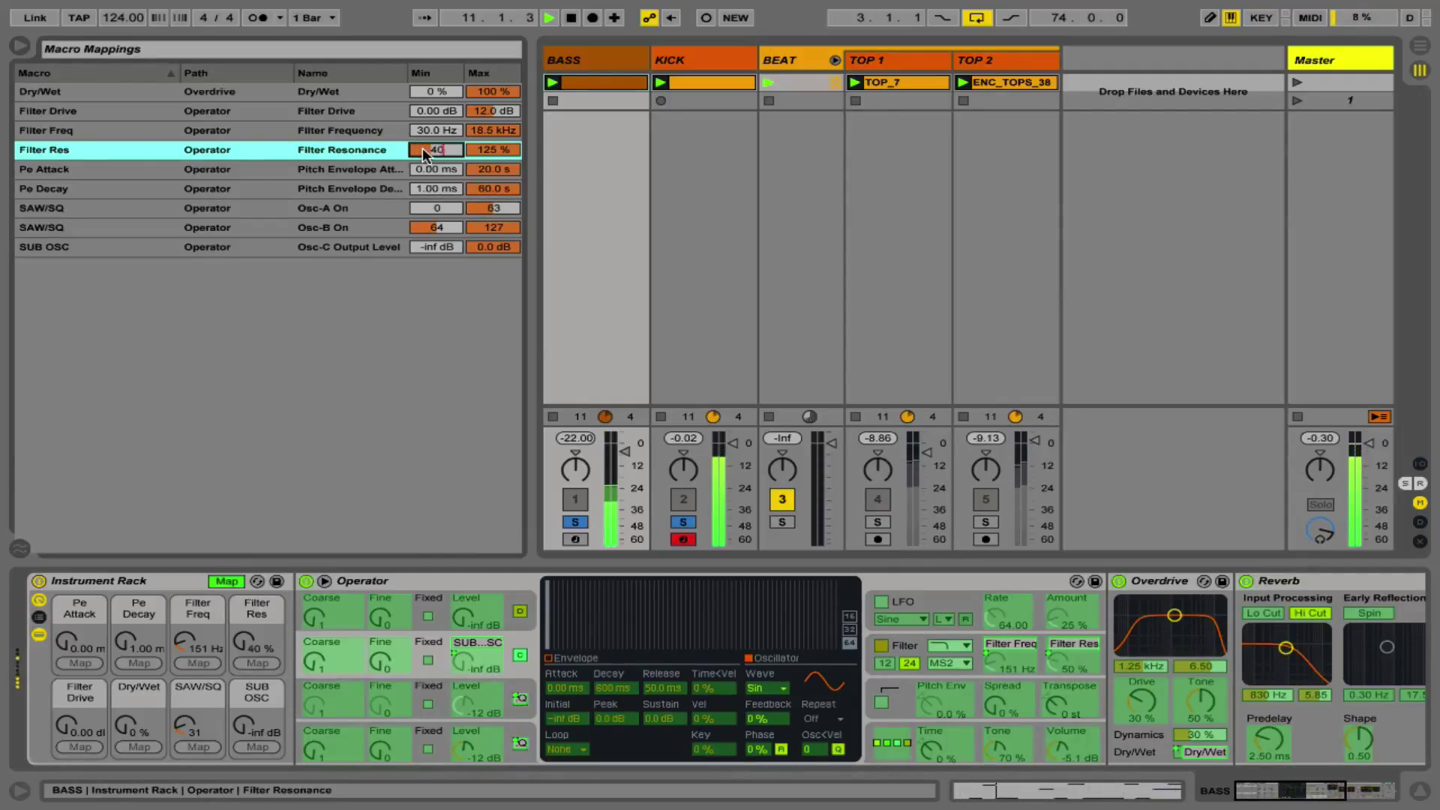
key("Return")
left_click_drag(238, 649, 239, 621)
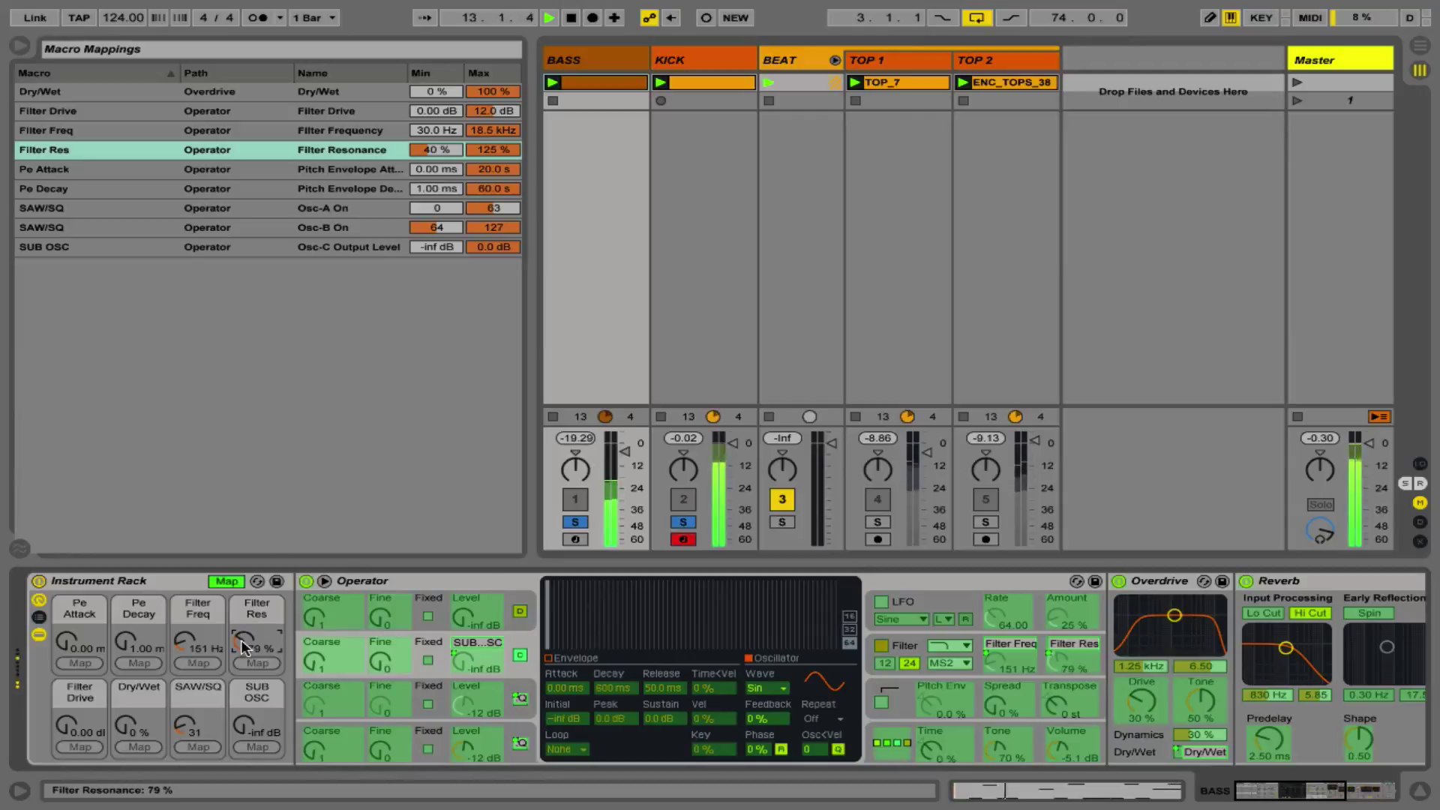
Step: Limit the Pe Attack and Pe Decay mappings to a 400 ms maximum and set their macros to 400 ms and 31.3 ms
left_click(436, 167)
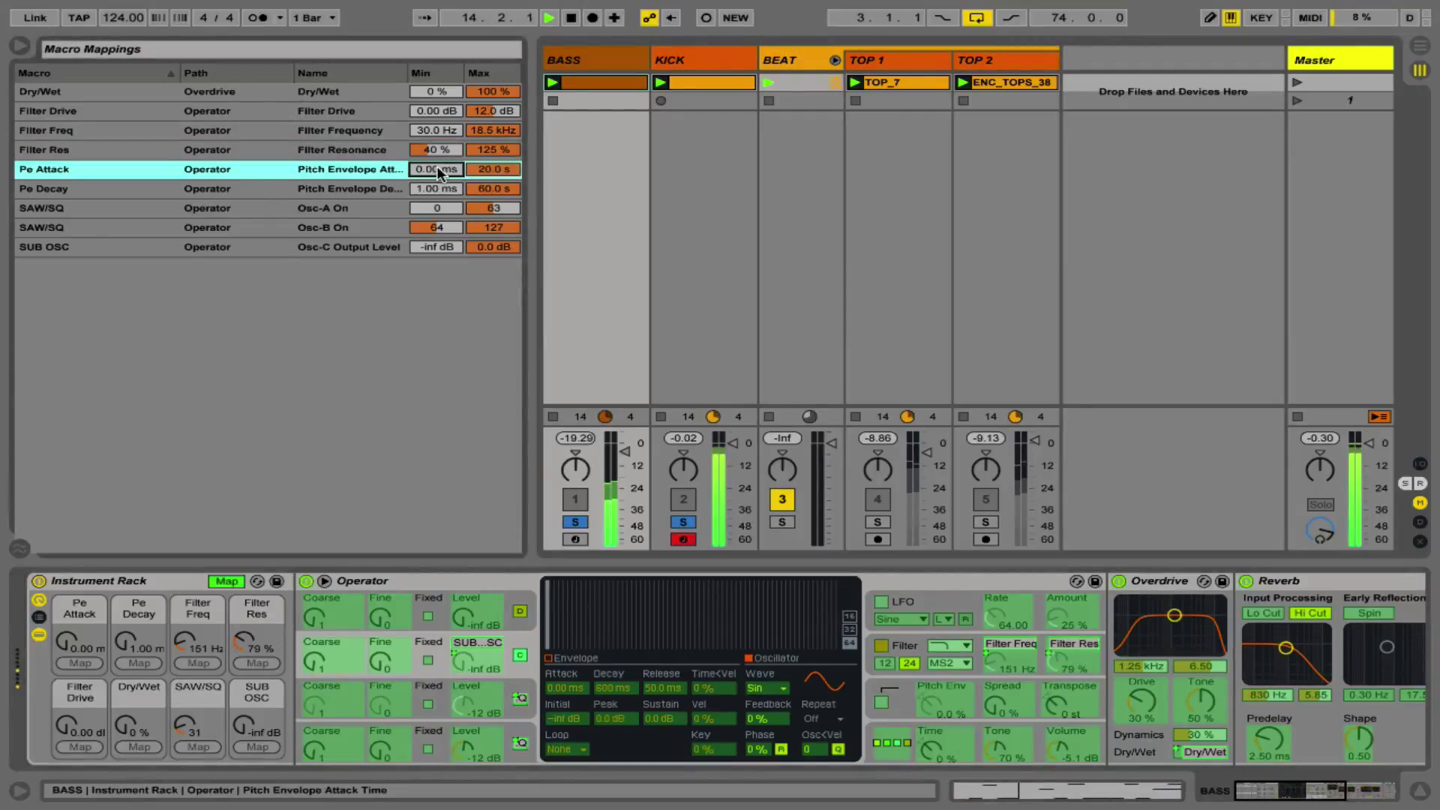
left_click(483, 168)
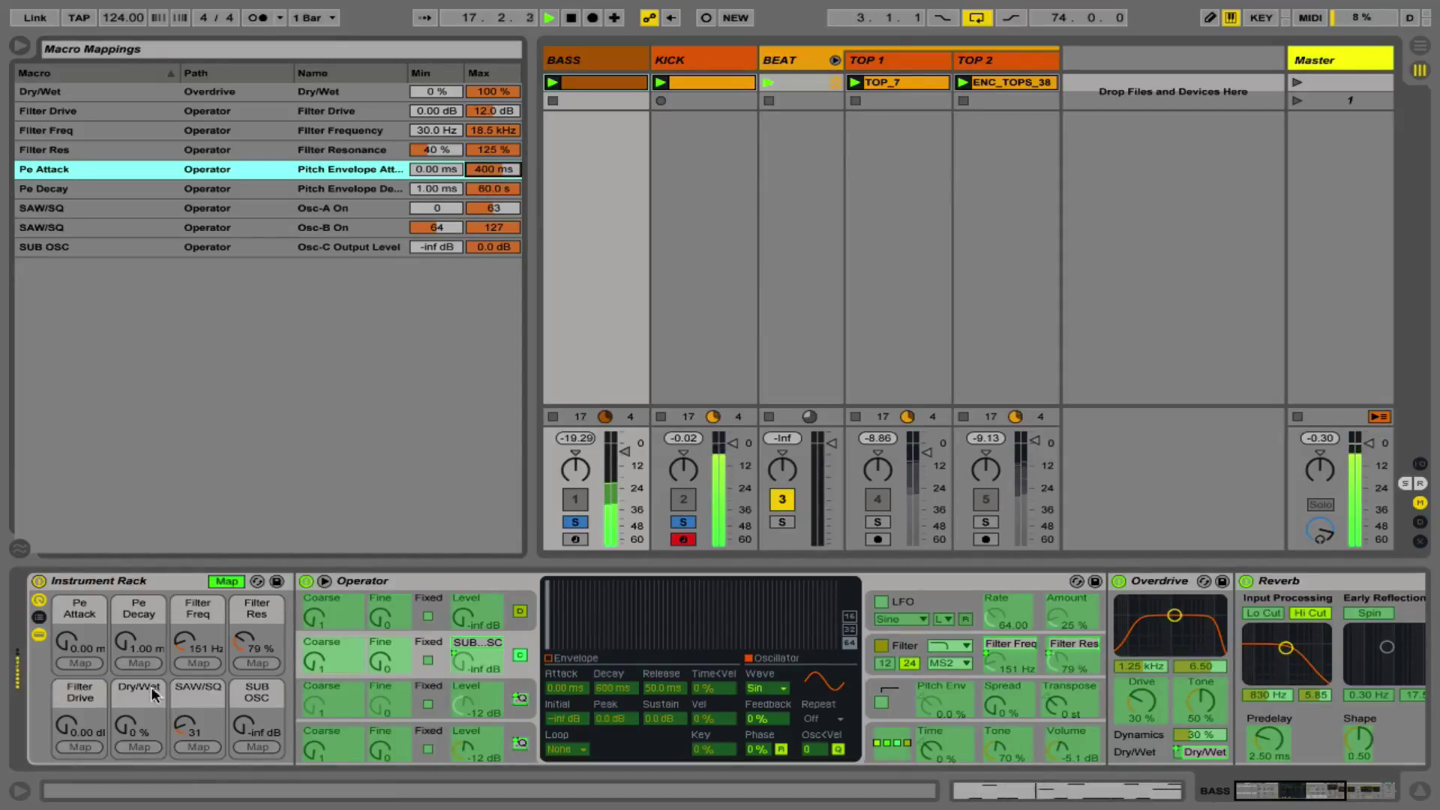
left_click_drag(79, 649, 78, 555)
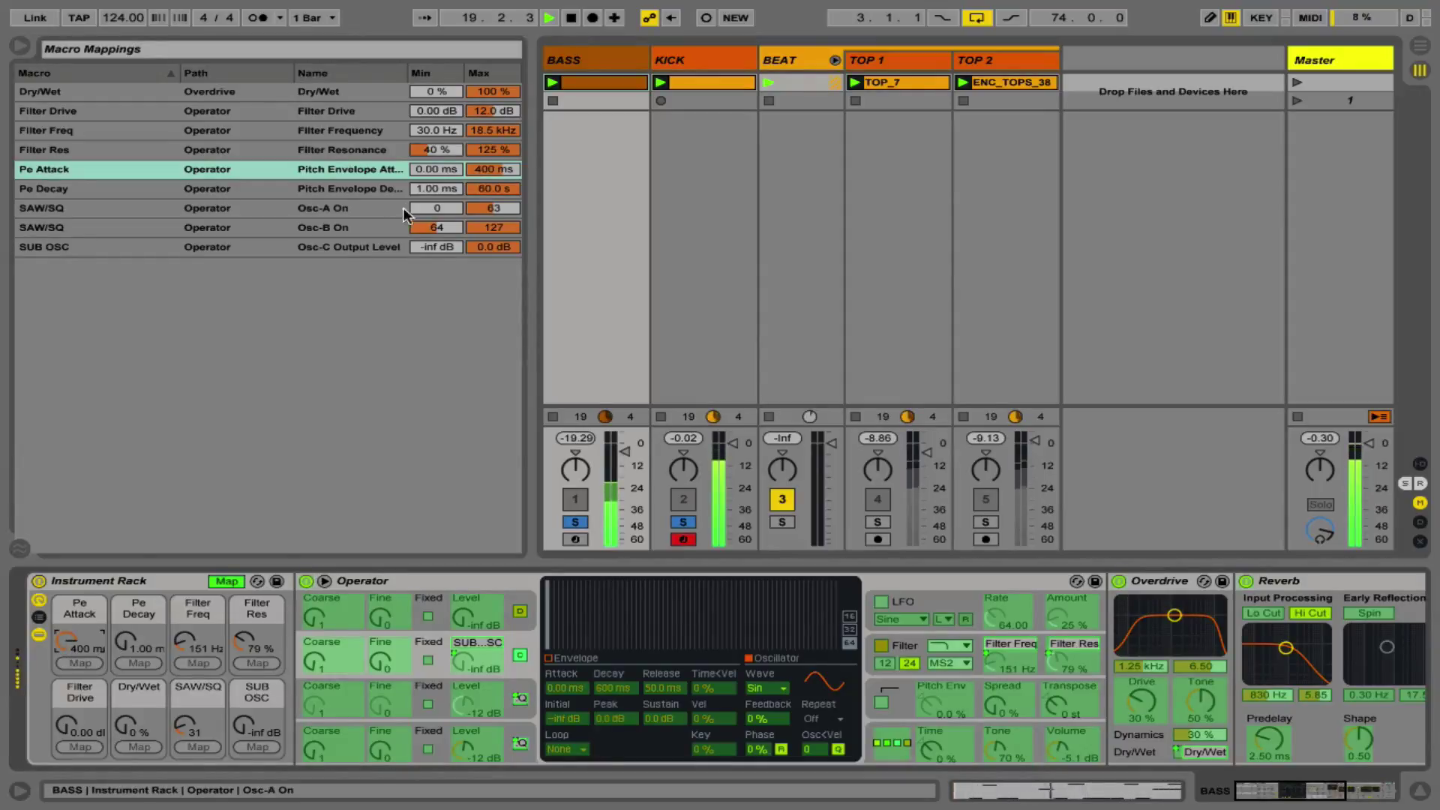
left_click(487, 189)
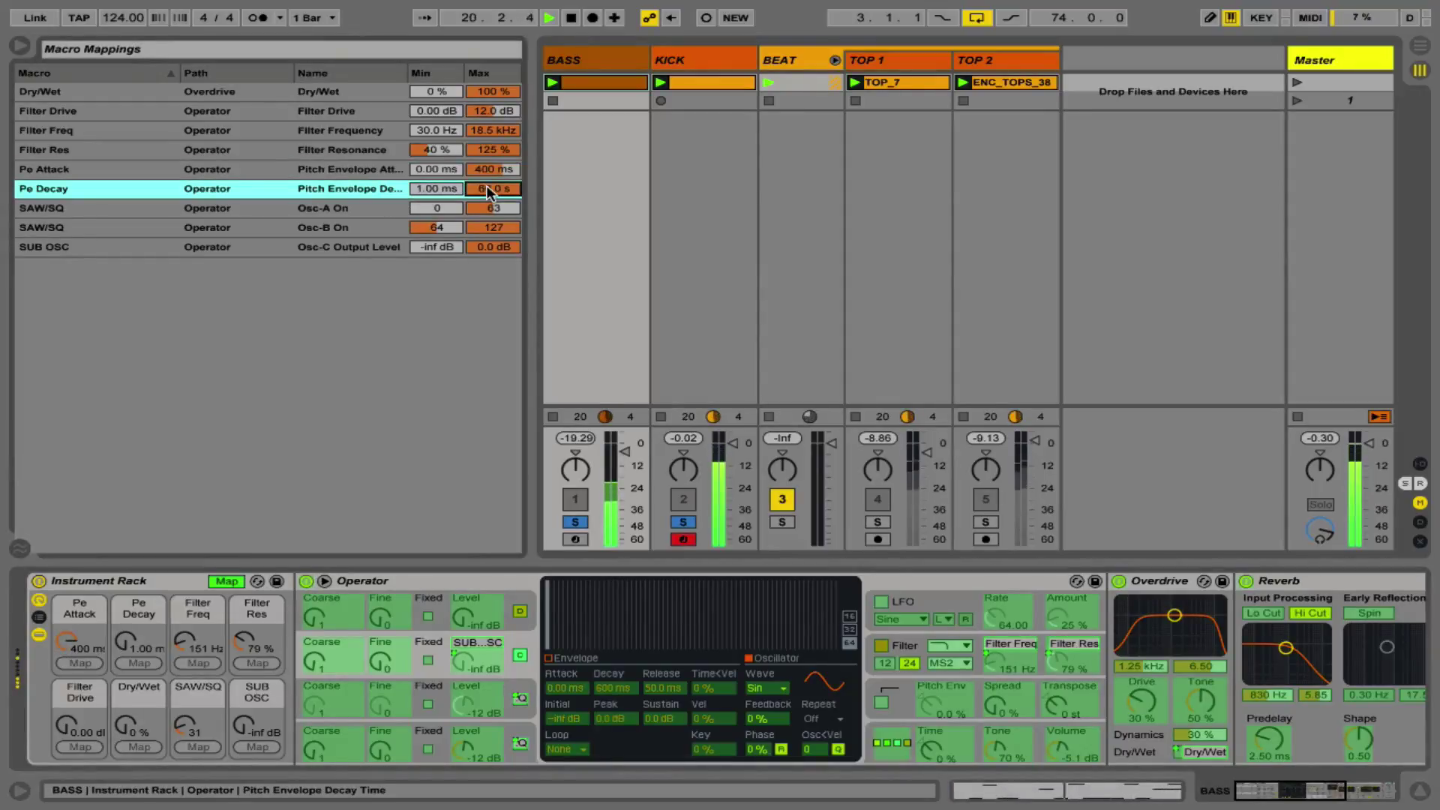
key("Return")
left_click_drag(126, 645, 126, 635)
Step: Set the Dry/Wet macro to 43% and the Filter Drive macro to 4.72 dB, and leave macro mapping mode
left_click_drag(126, 724, 126, 686)
mouse_move(66, 724)
left_mouse_down()
mouse_move(66, 709)
mouse_move(66, 727)
left_mouse_up()
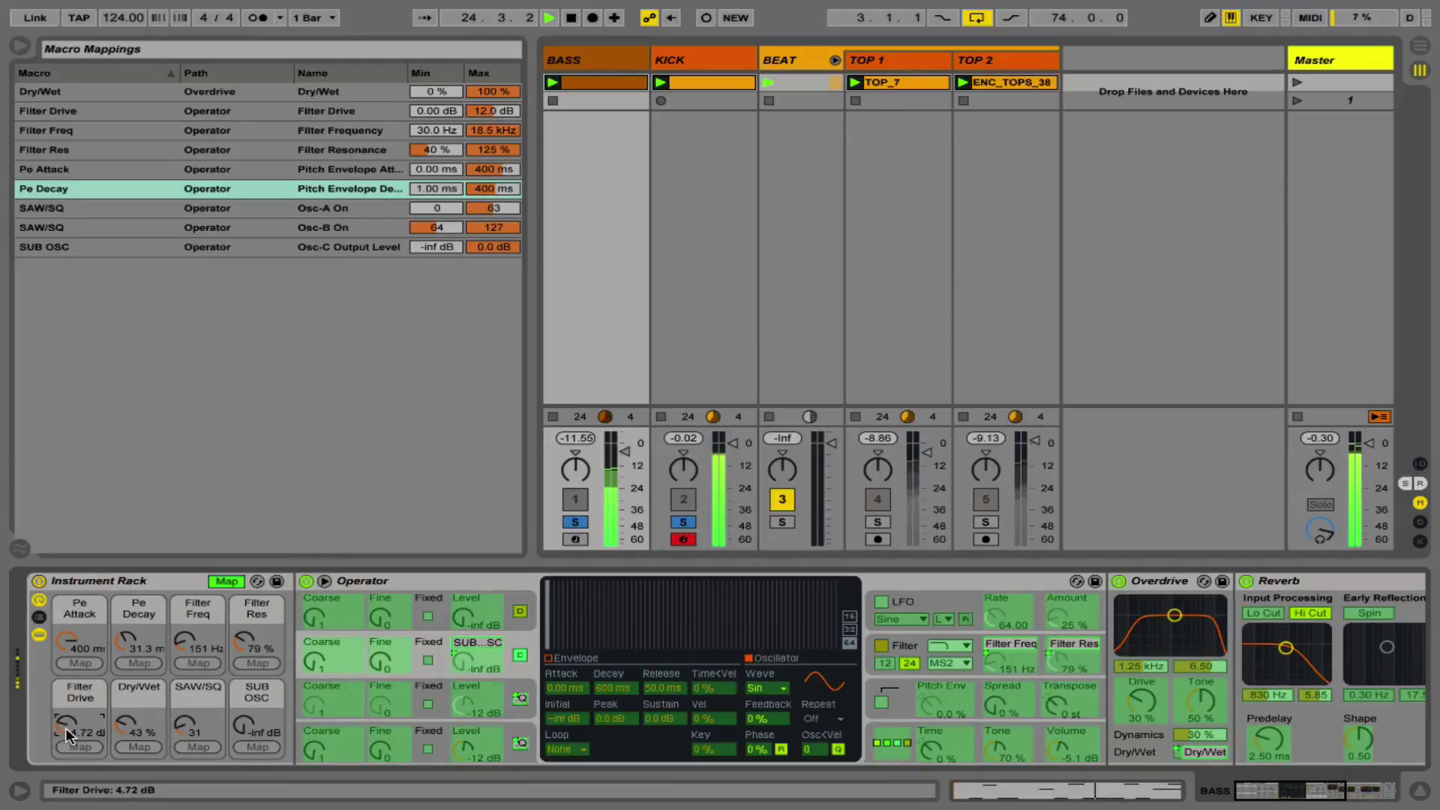
left_click(228, 579)
left_click(227, 581)
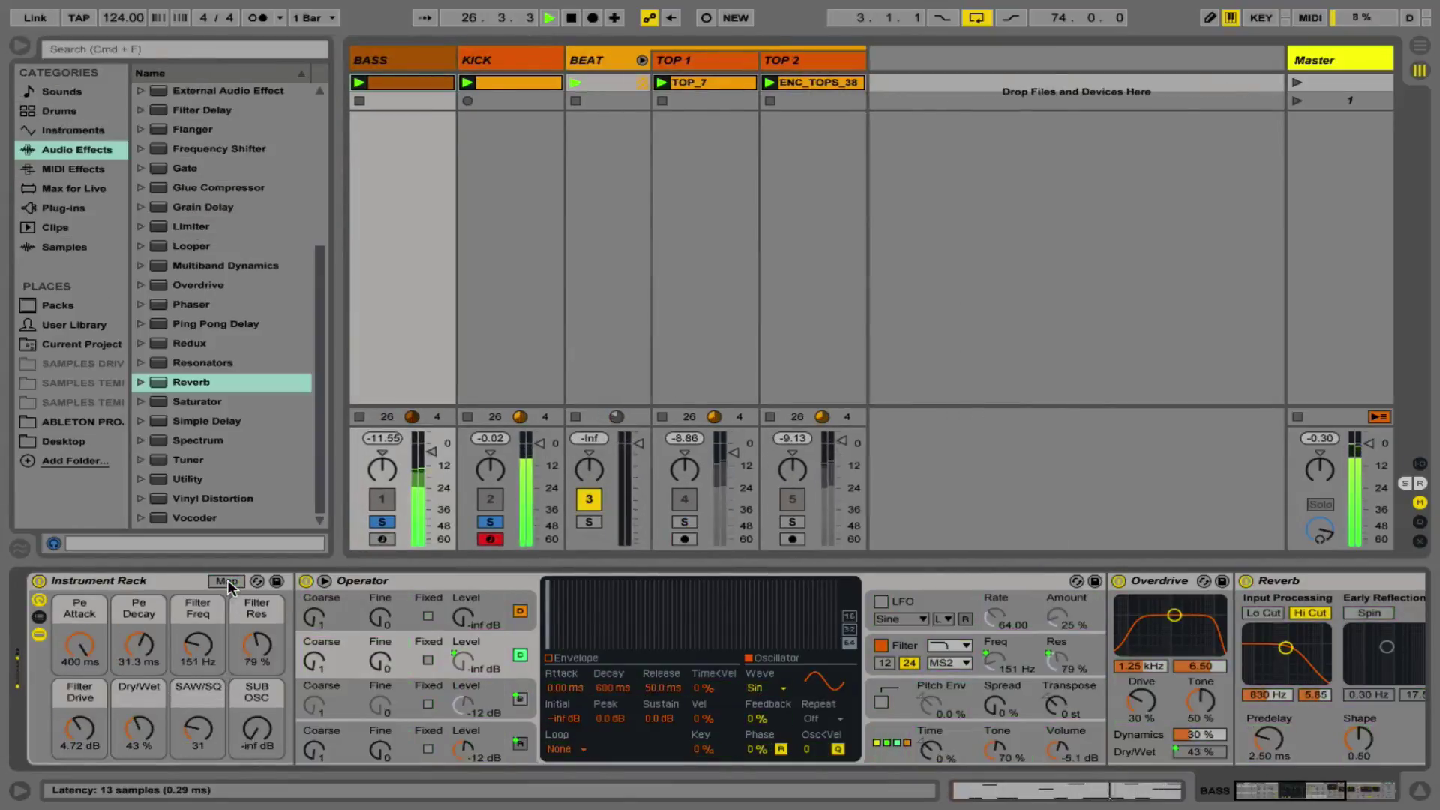
Step: Lower the Filter Freq macro to 70.9 Hz and the Pe Attack macro to 0 ms
left_click_drag(198, 644, 198, 673)
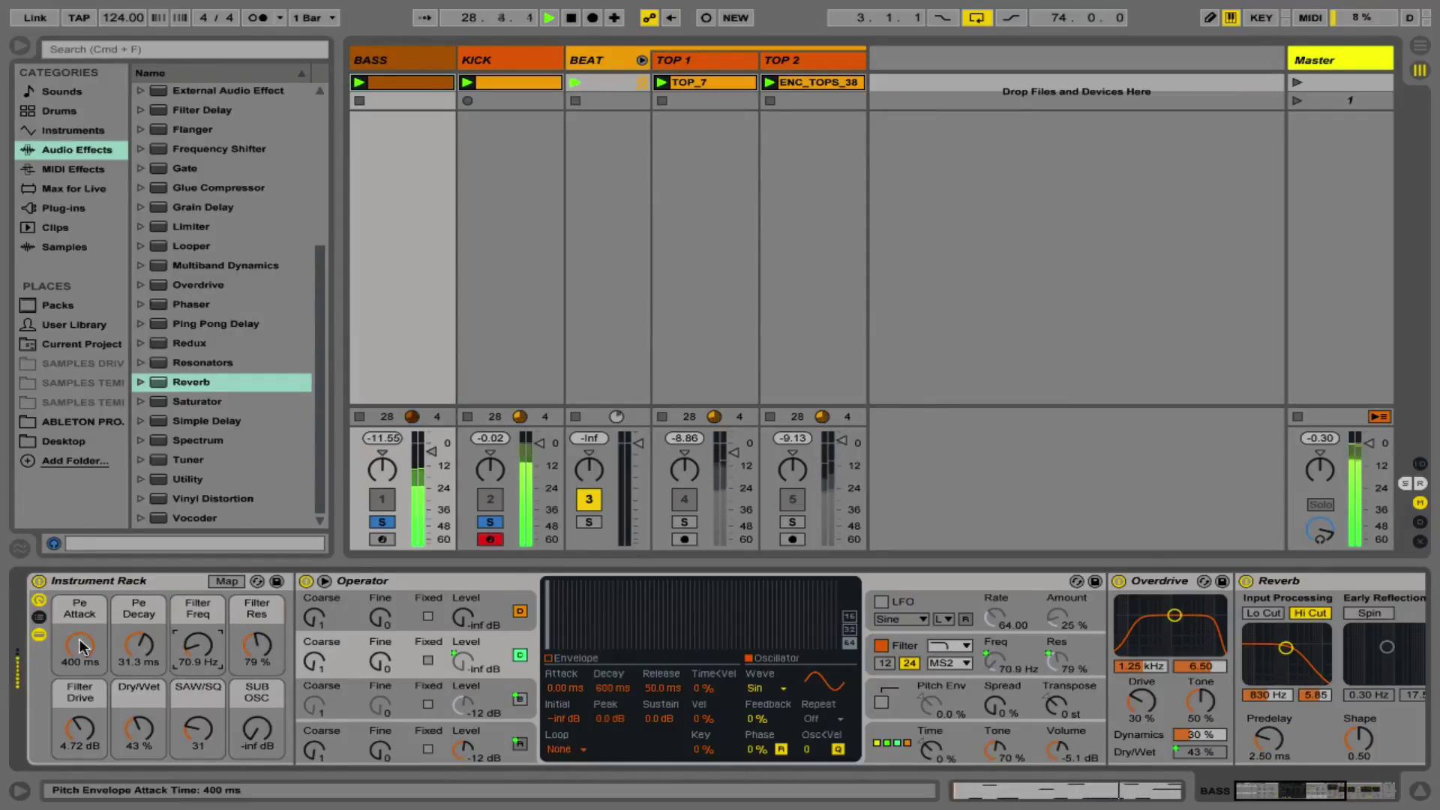
left_click_drag(80, 645, 79, 694)
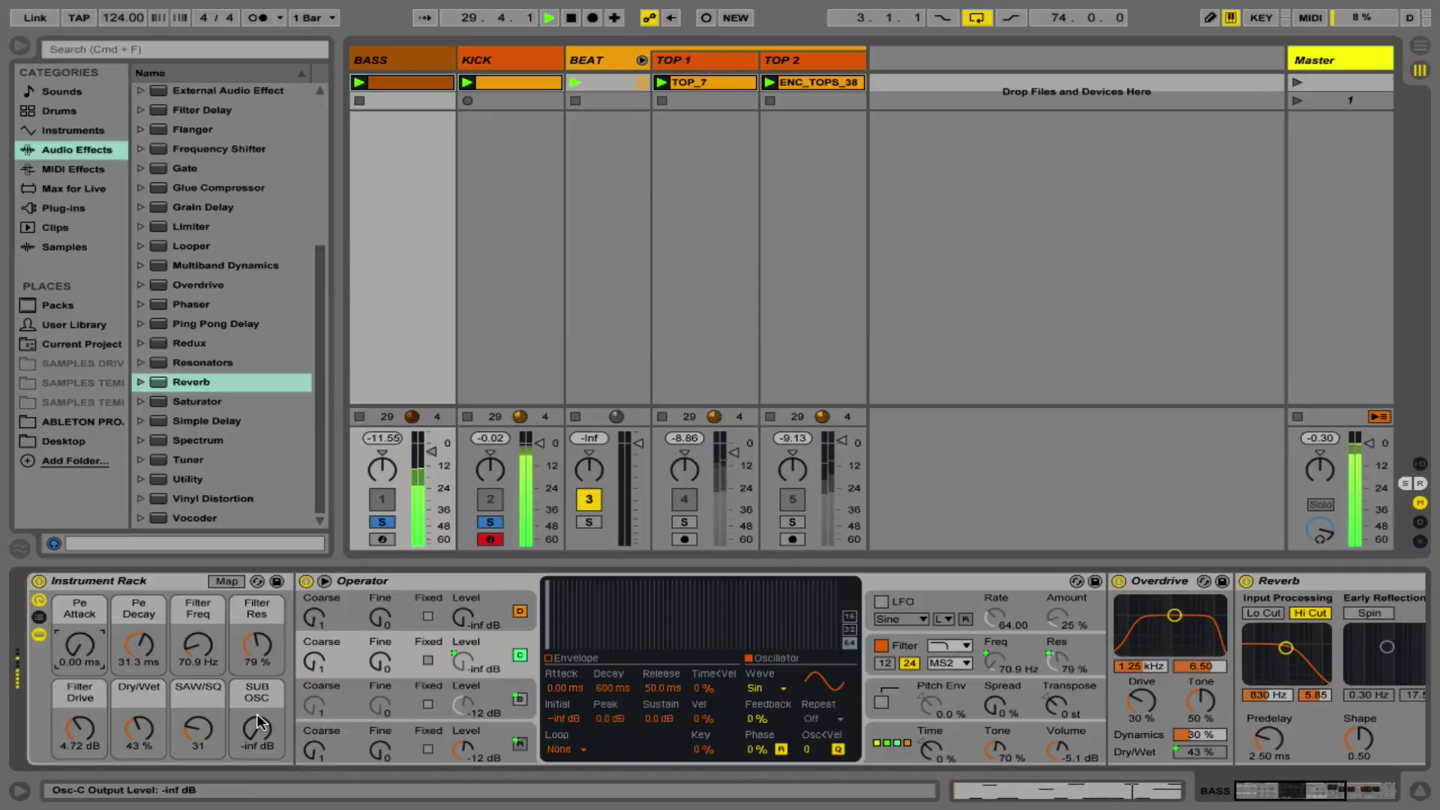
Step: Restart the loop and inspect the oscillator and filter settings in Operator
key("space")
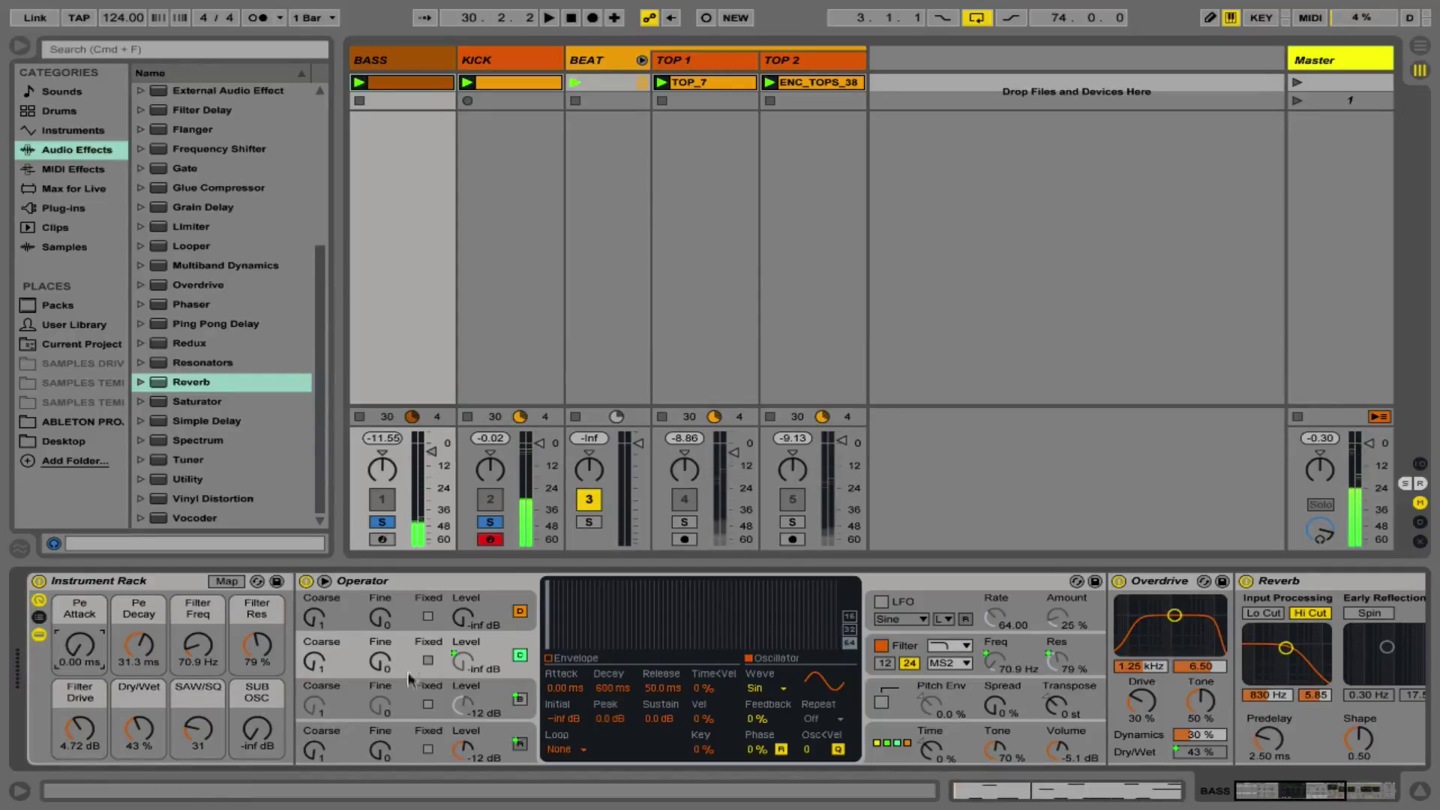
key("space")
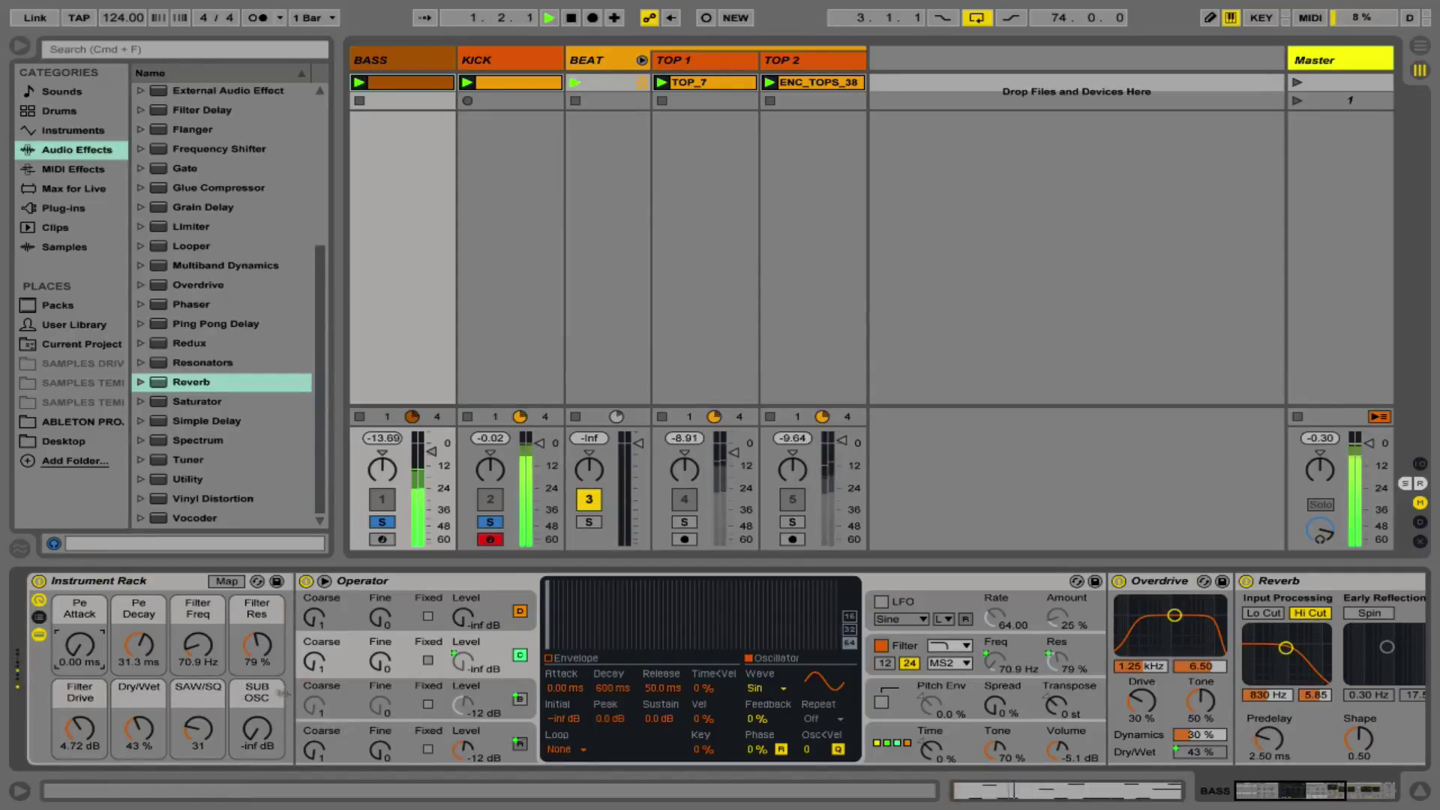
left_click(407, 723)
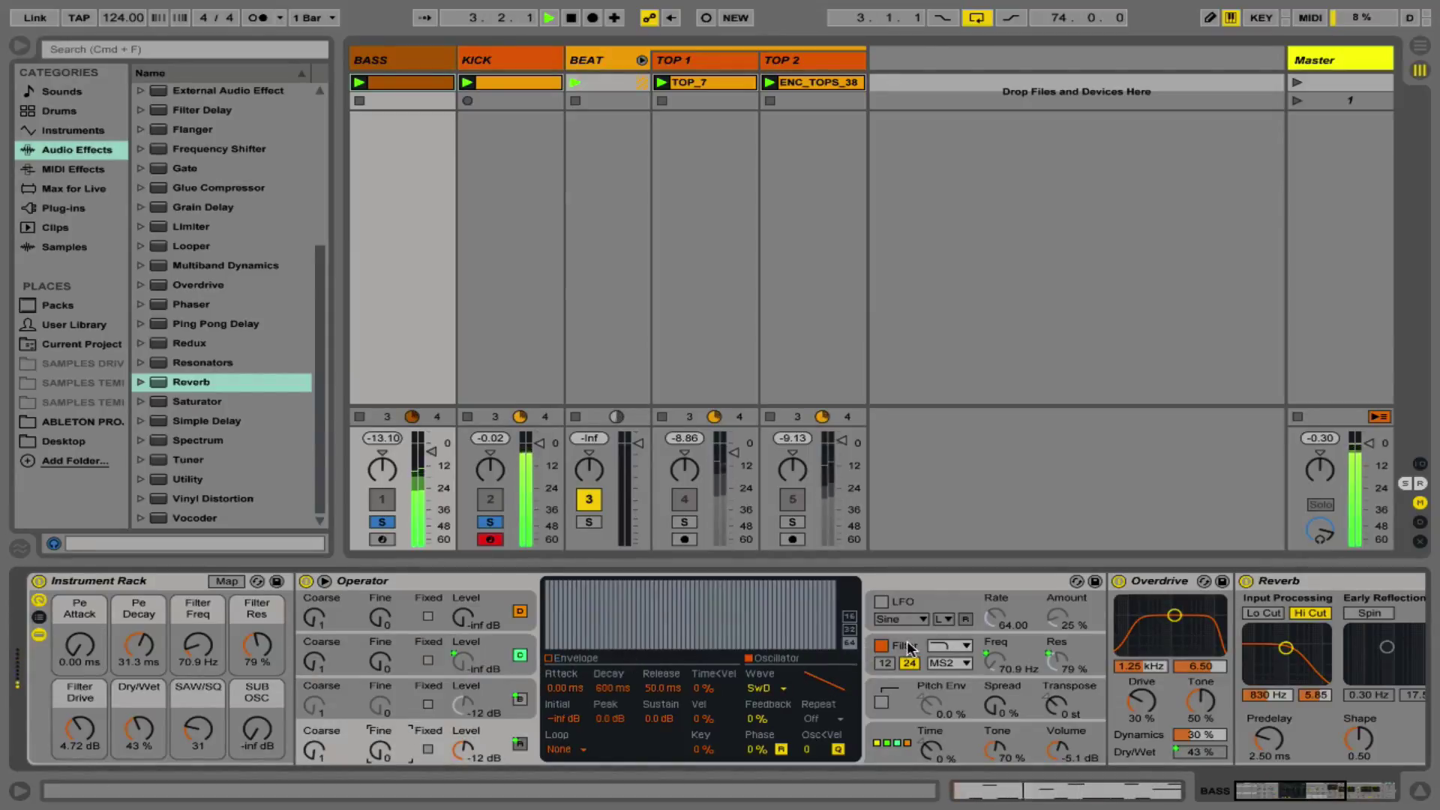
left_click(874, 660)
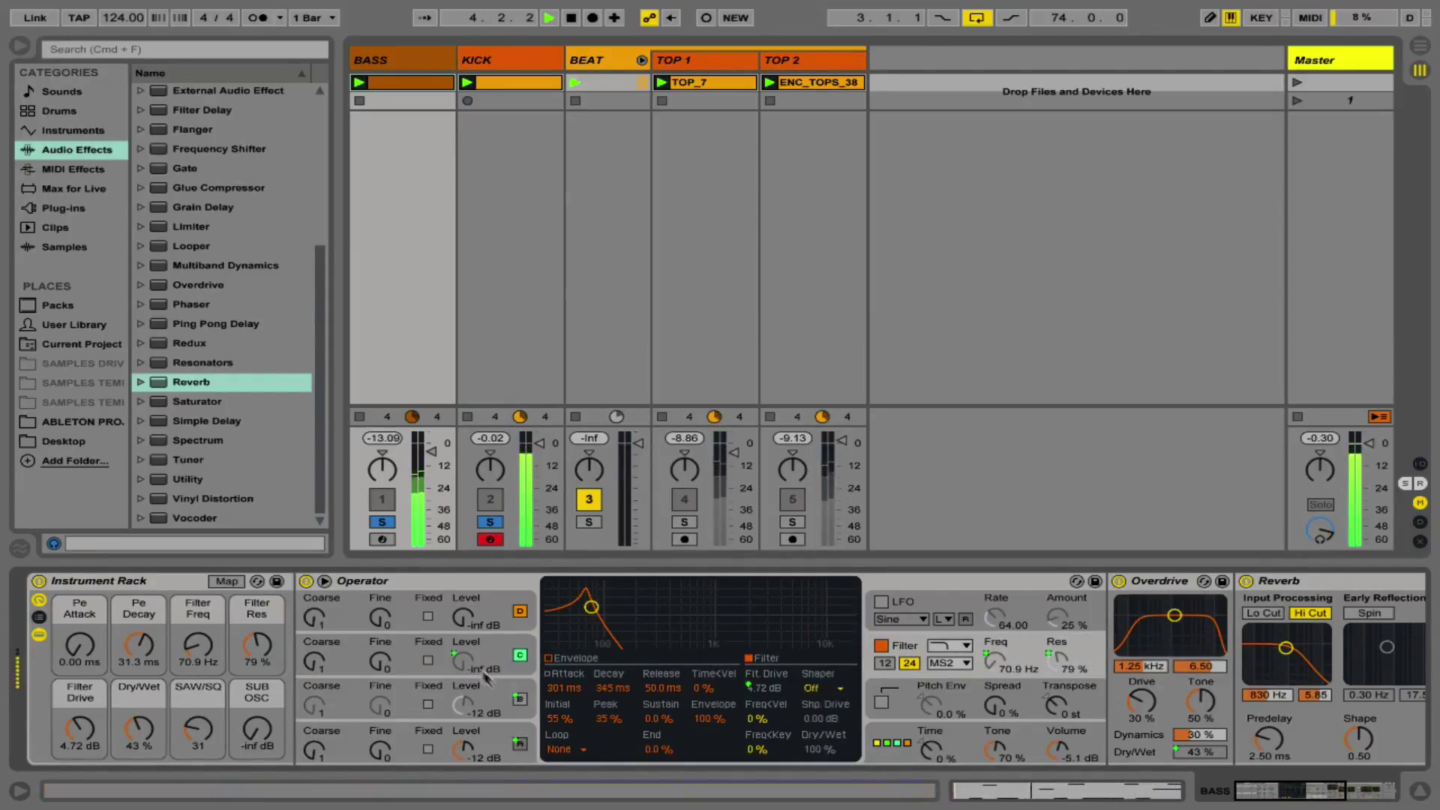
left_click(420, 654)
left_click(441, 731)
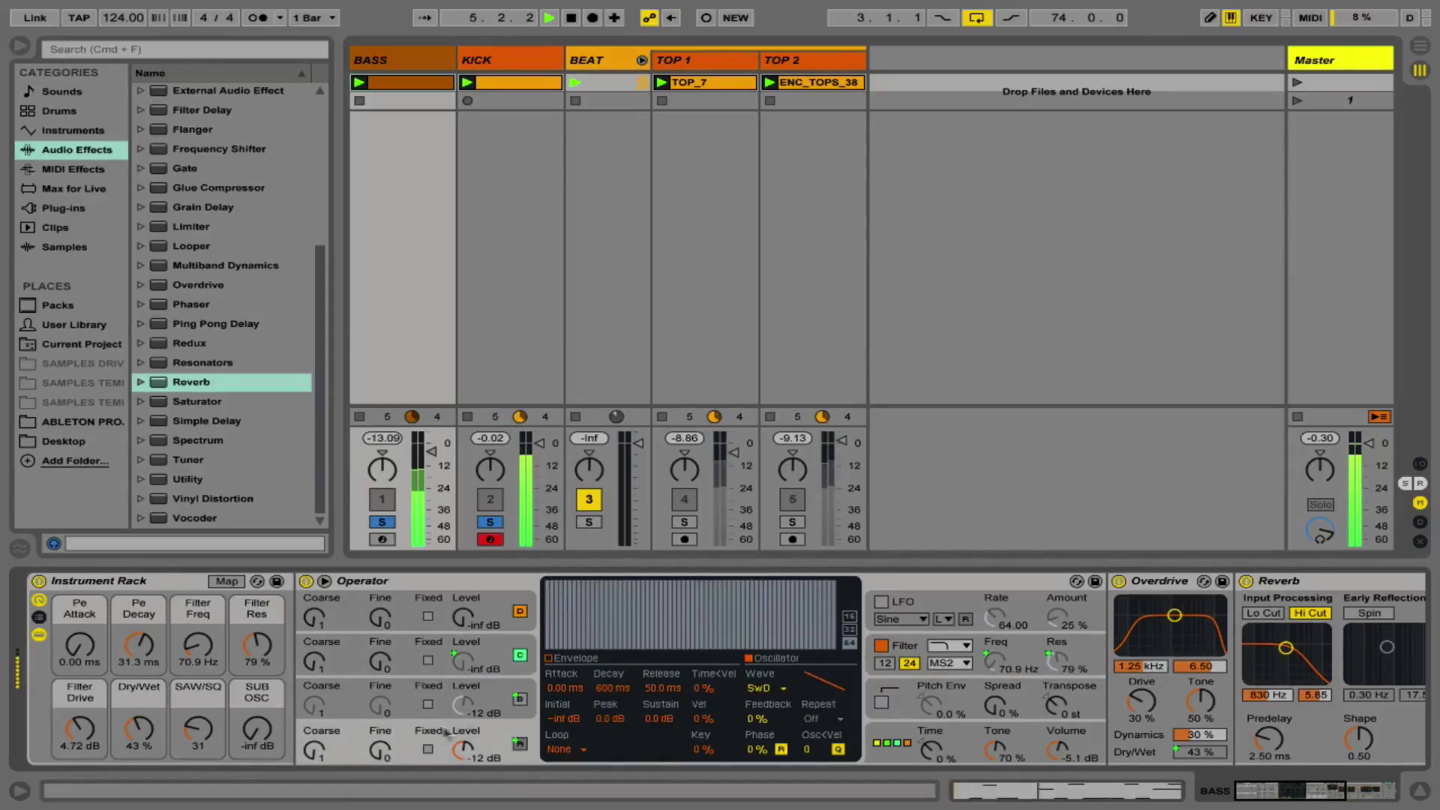
Step: Stop playback and map the filter envelope's Attack and Decay to the Pe Attack and Pe Decay macros
left_click(900, 652)
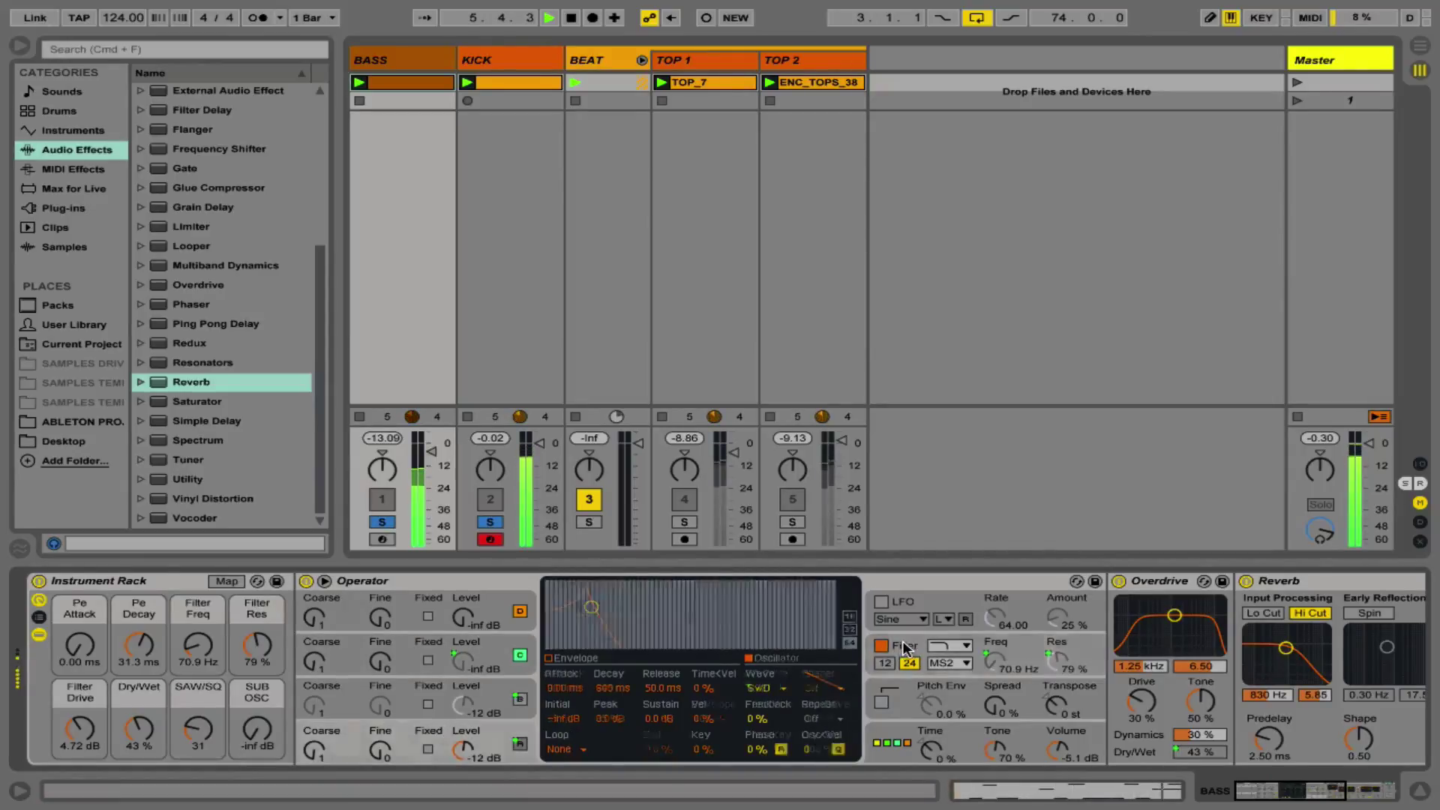
key("space")
right_click(564, 694)
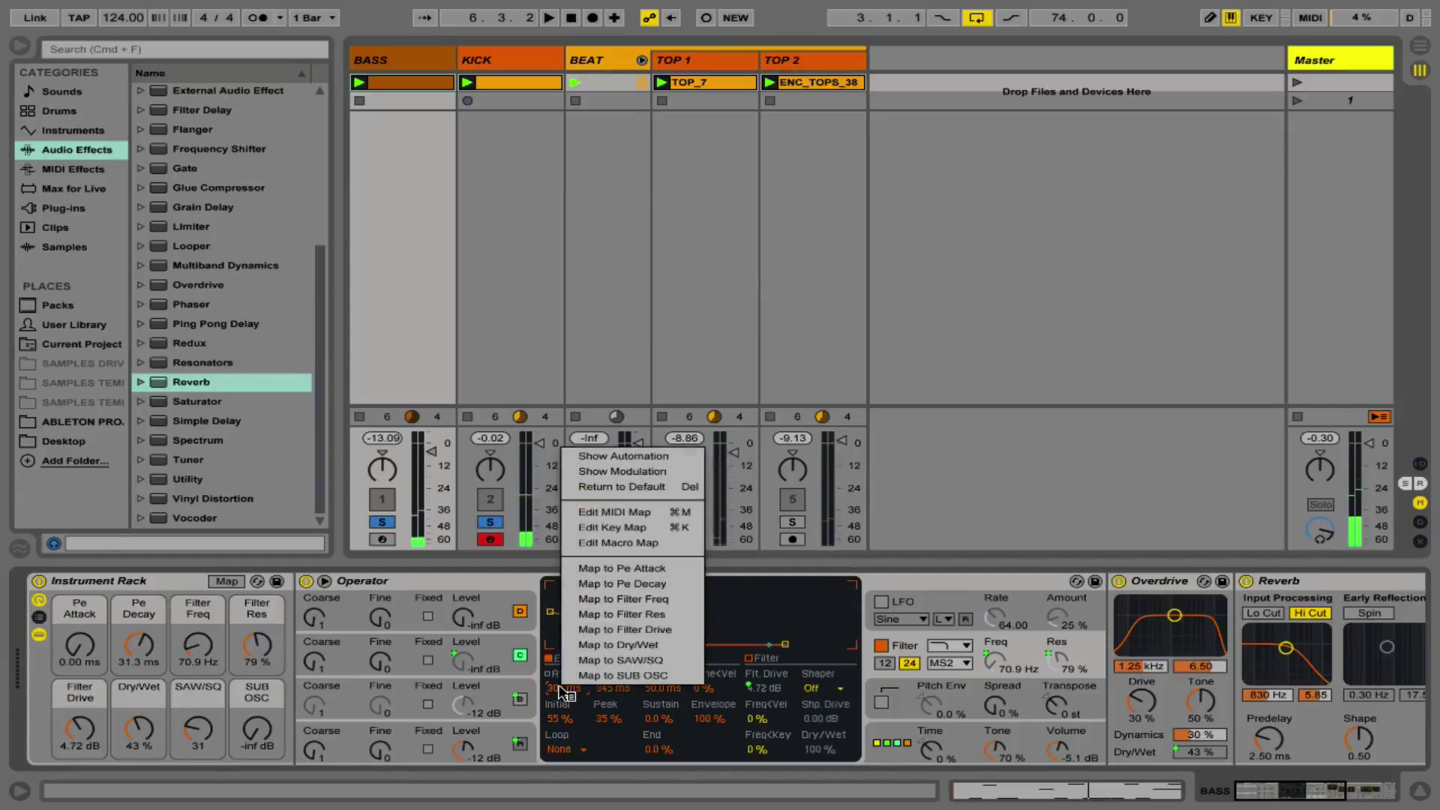
left_click(633, 577)
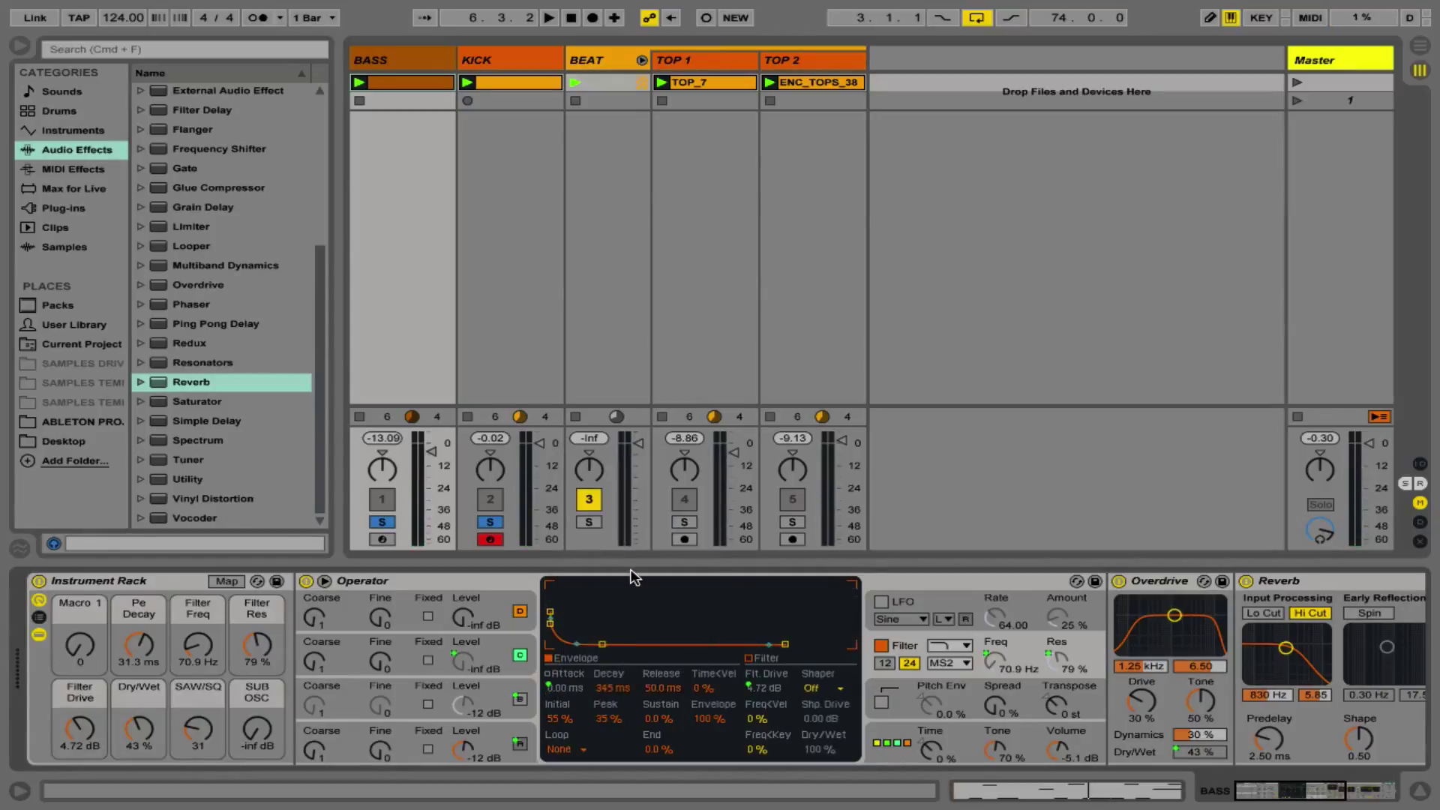
right_click(611, 690)
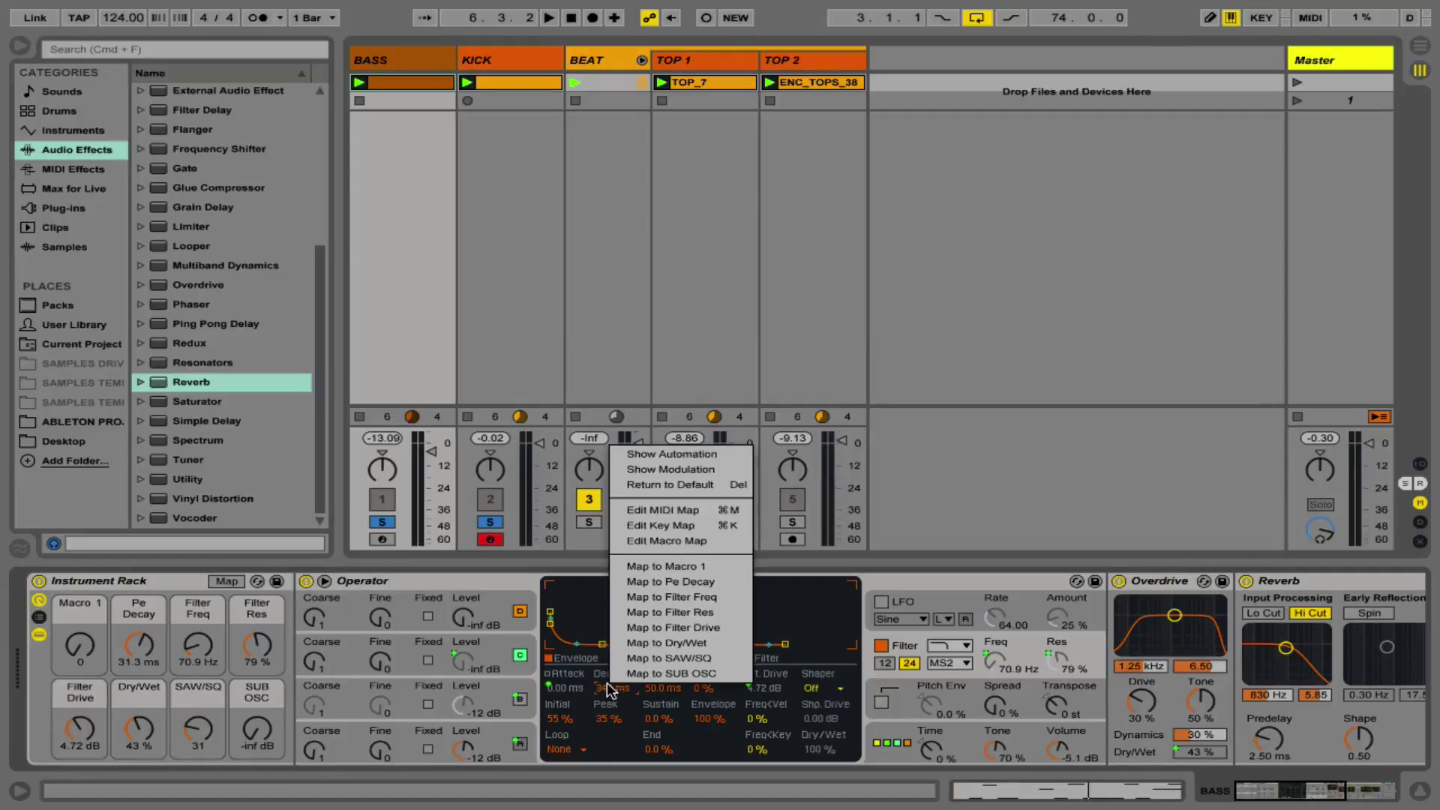
left_click(659, 581)
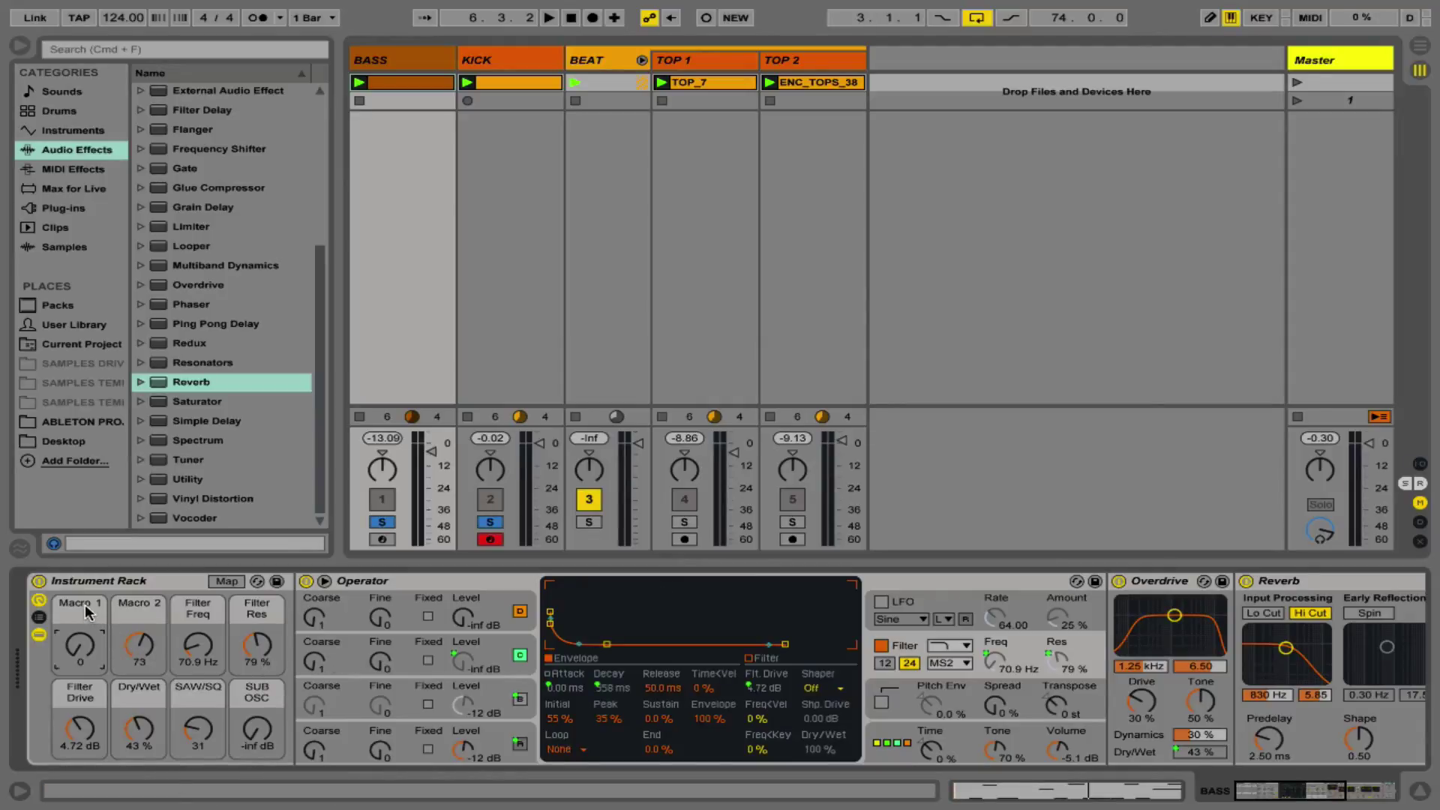
Step: Rename Macro 1 as "ATTACK" and Macro 2 as "DECAY"
type("ATTACK")
key("Return")
left_click(139, 604)
key("cmd+r")
key("BackSpace")
type("DECAY")
key("Return")
Step: Rename the Filter Freq macro as "CUTOFF" and the Filter Res macro as "RES"
left_click(186, 615)
key("cmd+r")
type("CUTOFF")
key("Return")
left_click(262, 613)
key("cmd+r")
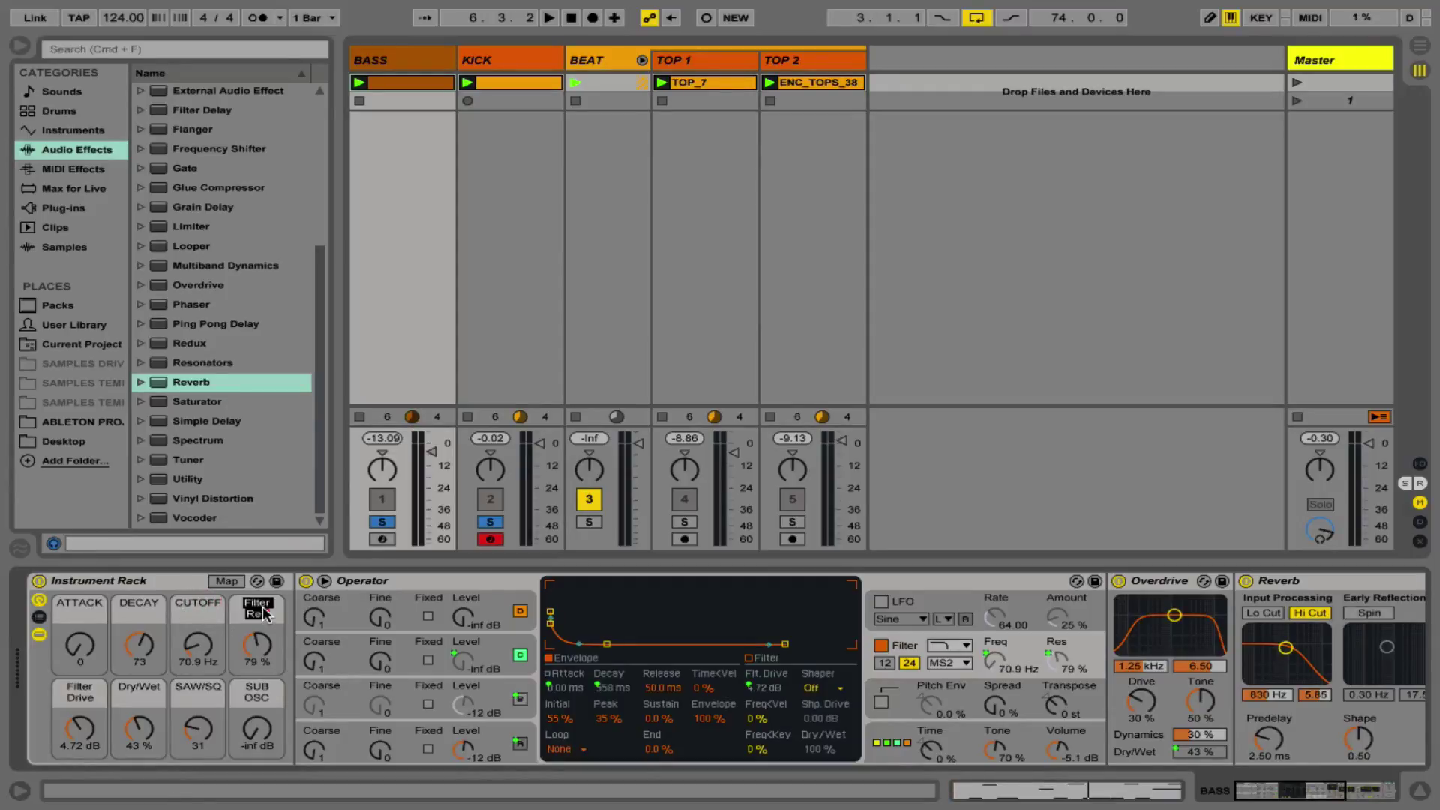
type("RES")
key("Return")
Step: Rename the Filter Drive macro as "SHAPER" and the Dry/Wet macro as "DRIVE"
left_click(88, 703)
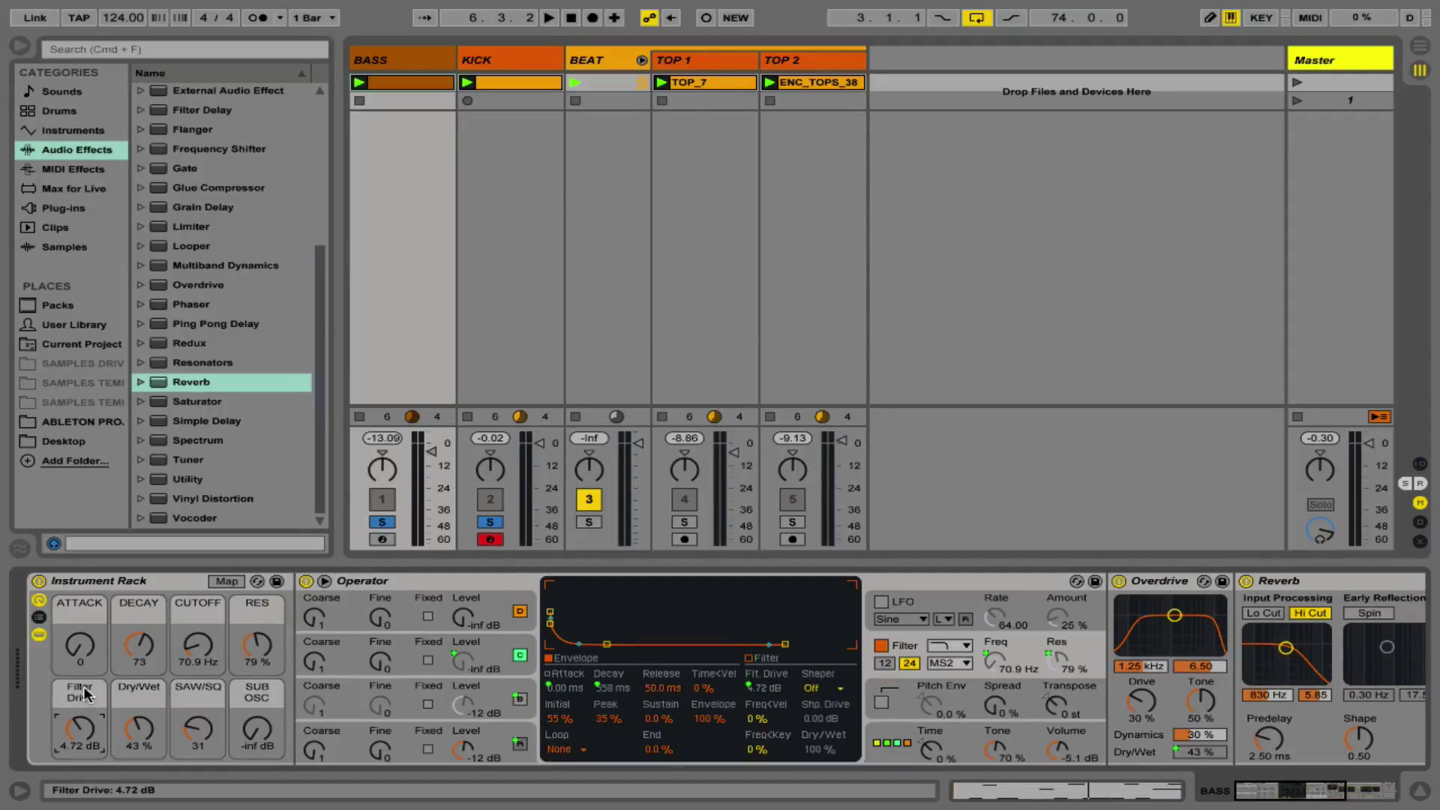
key("cmd+r")
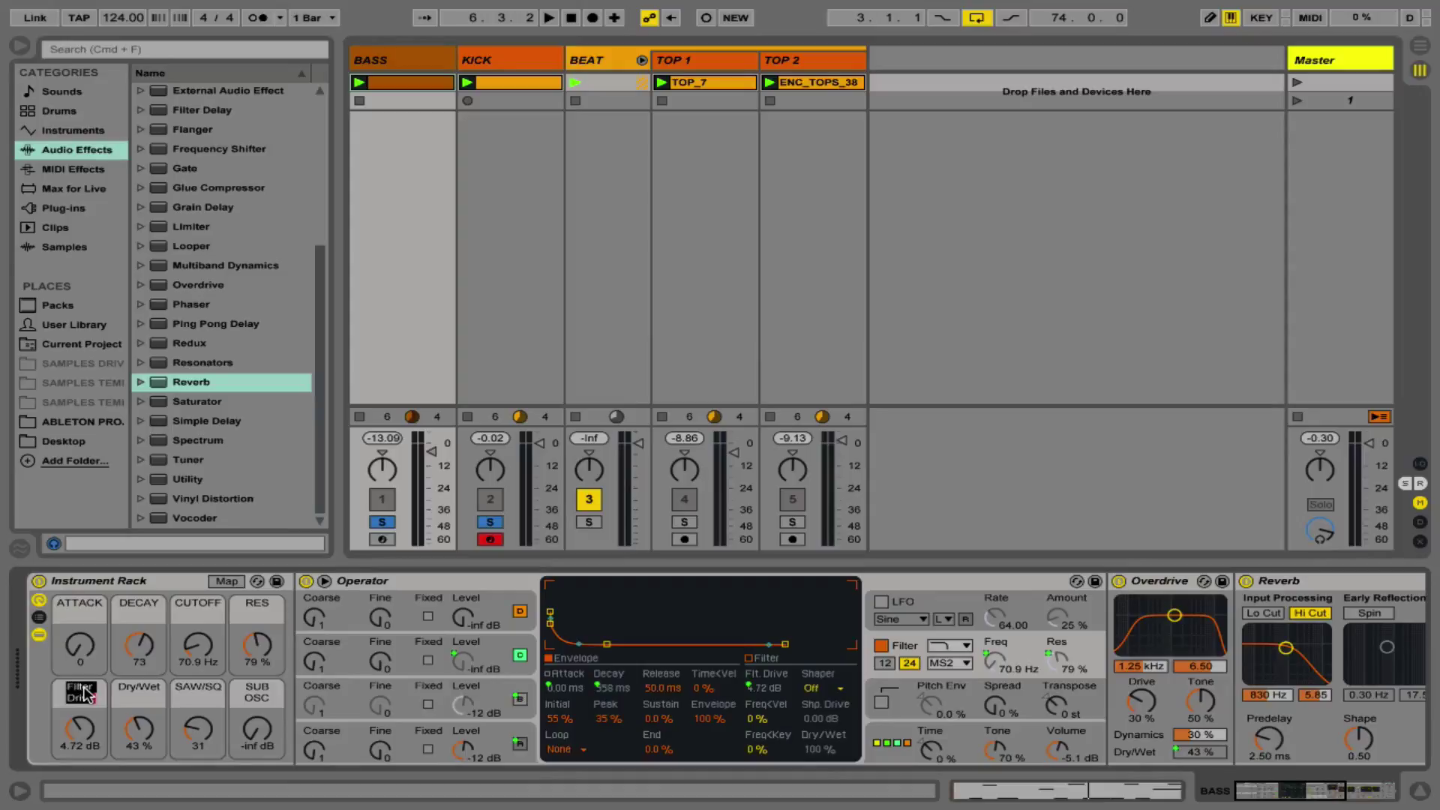
type("SHAPER")
key("Return")
left_click(137, 696)
key("cmd+r")
type("OVERD")
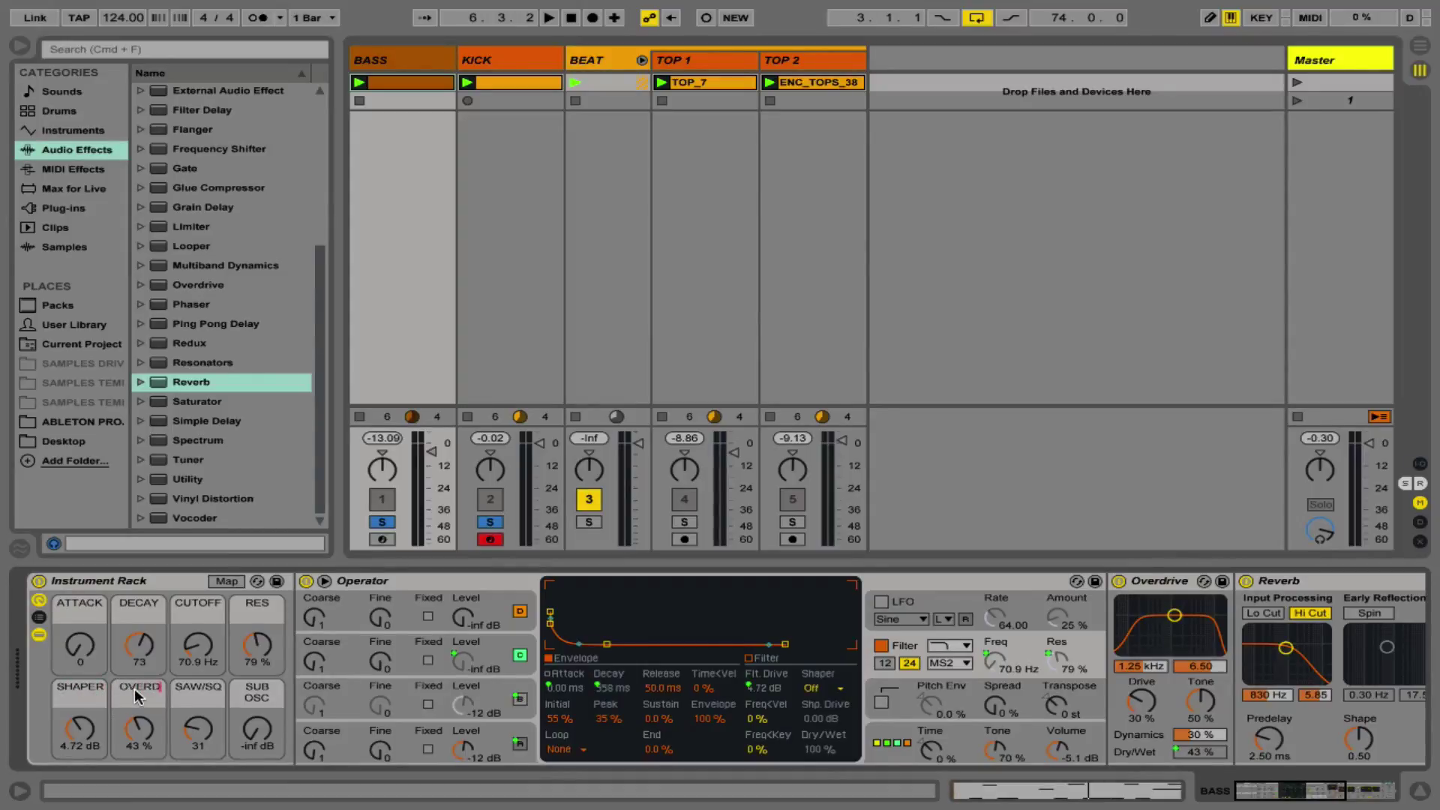
type("RDR")
type("VE")
key("Return")
Step: Start playback and set the ATTACK macro to 86 and the DECAY macro to 58
key("space")
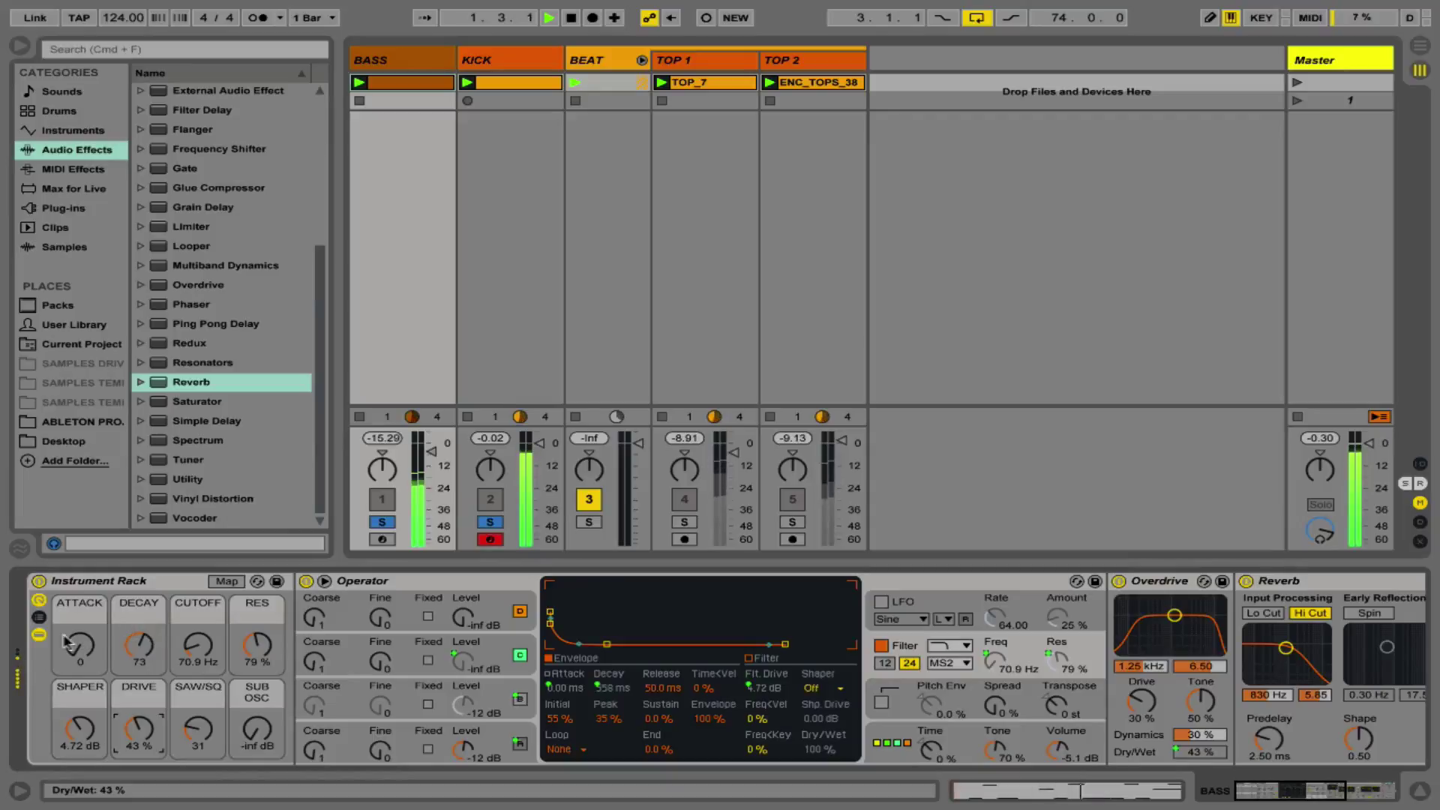
left_click_drag(80, 645, 80, 594)
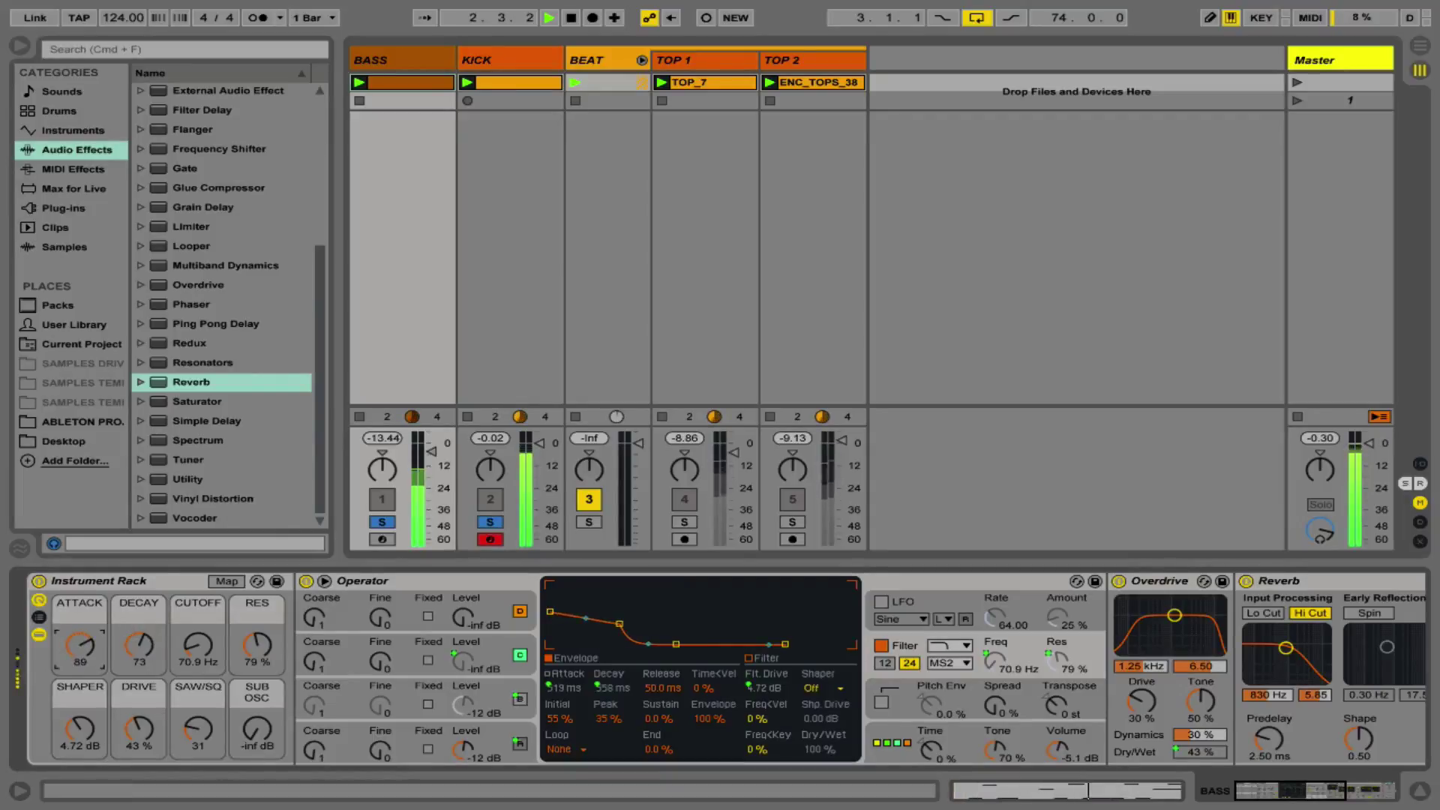
left_click_drag(139, 645, 139, 659)
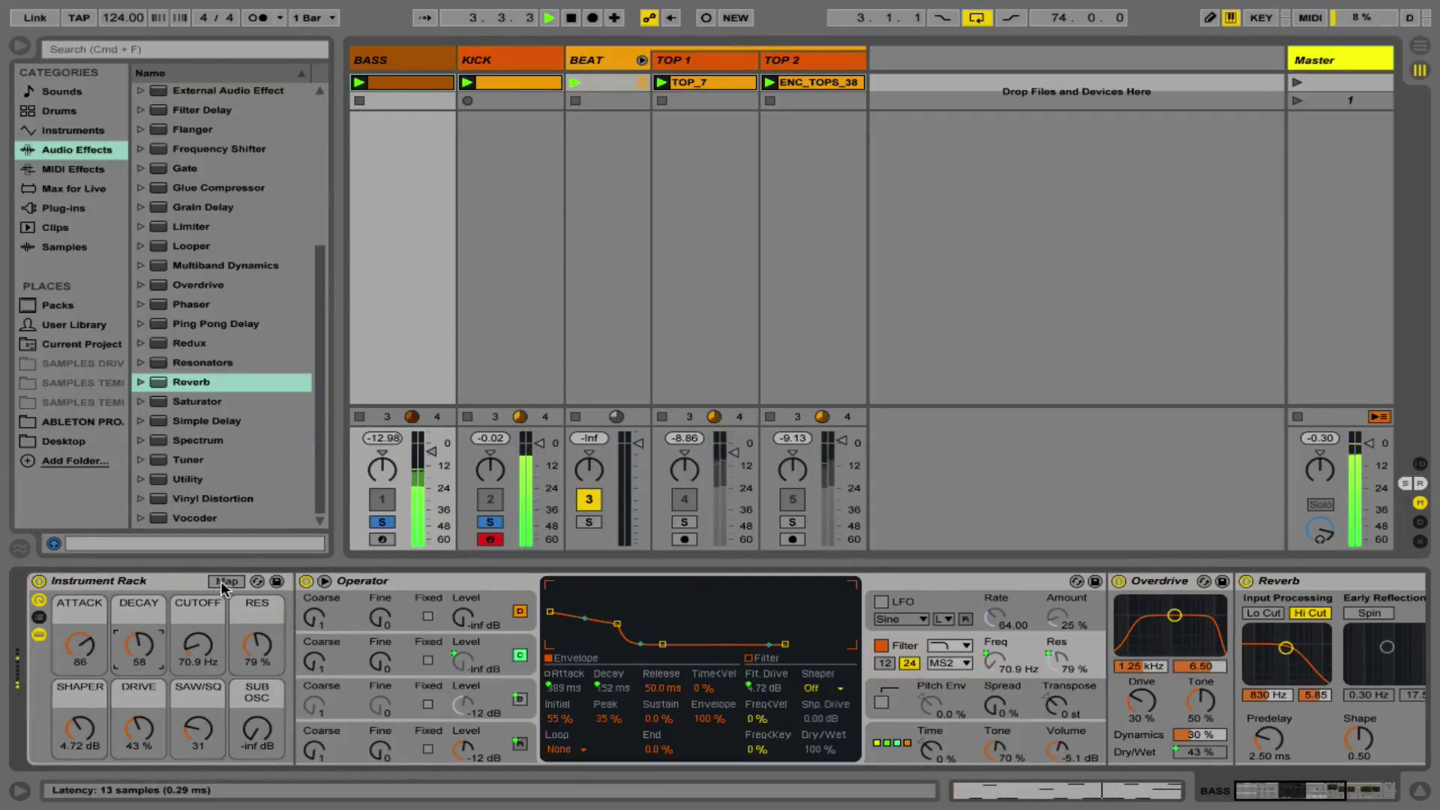
Step: Limit the ATTACK macro's Filter Envelope Attack mapping to a maximum of 400 ms, hide the mapping list and leave macro mapping mode
left_click(222, 579)
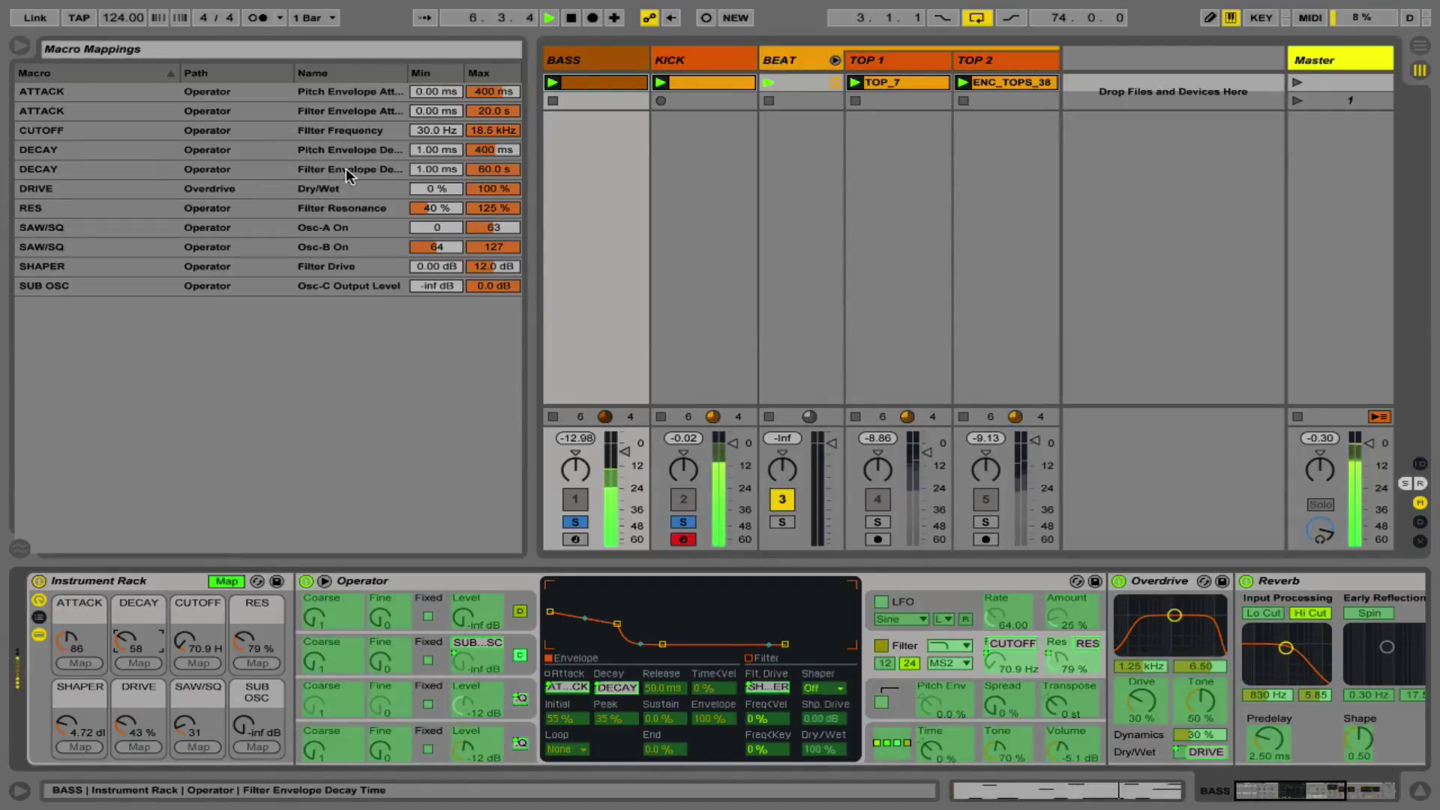
left_click(431, 153)
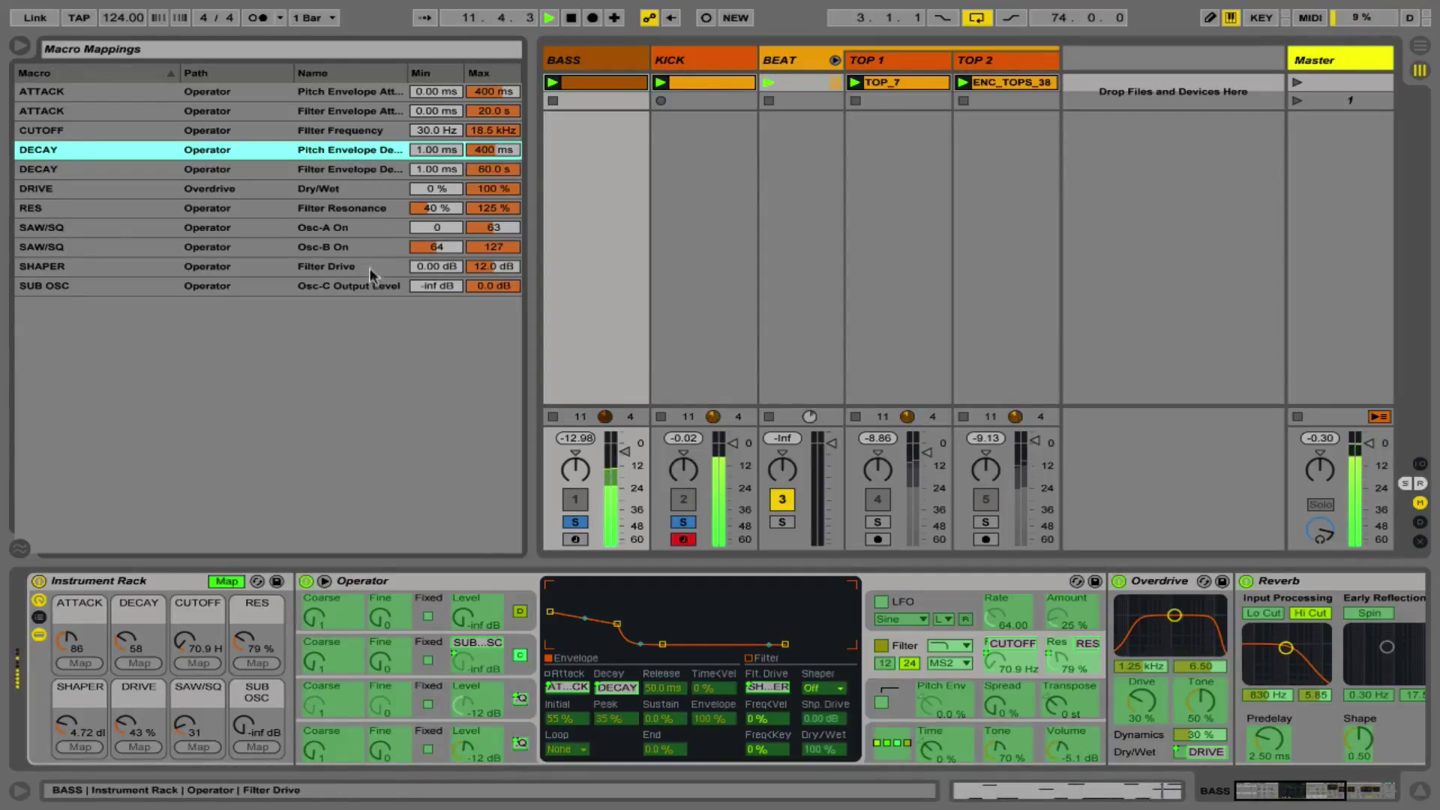
left_click(432, 93)
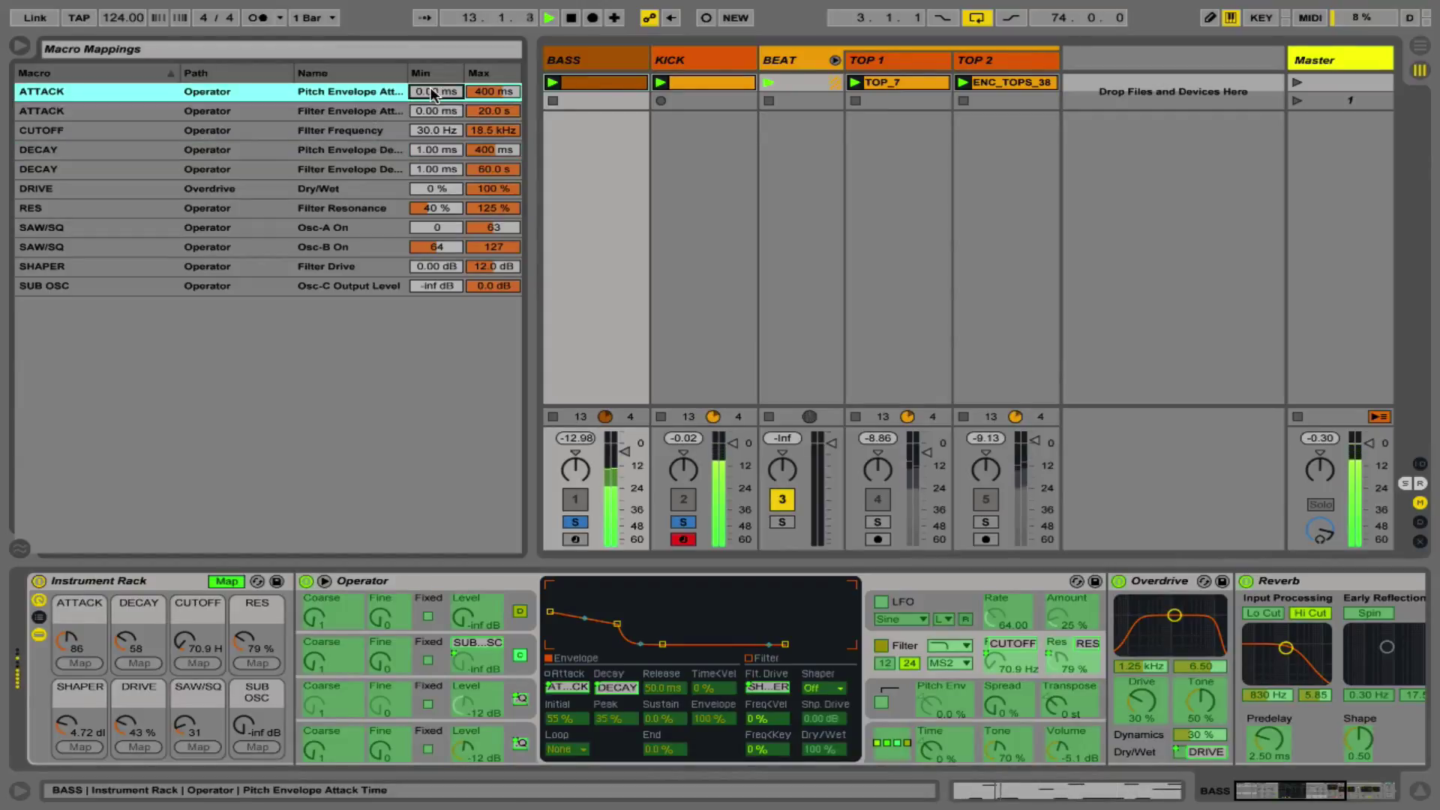
left_click(483, 105)
type("400")
key("Return")
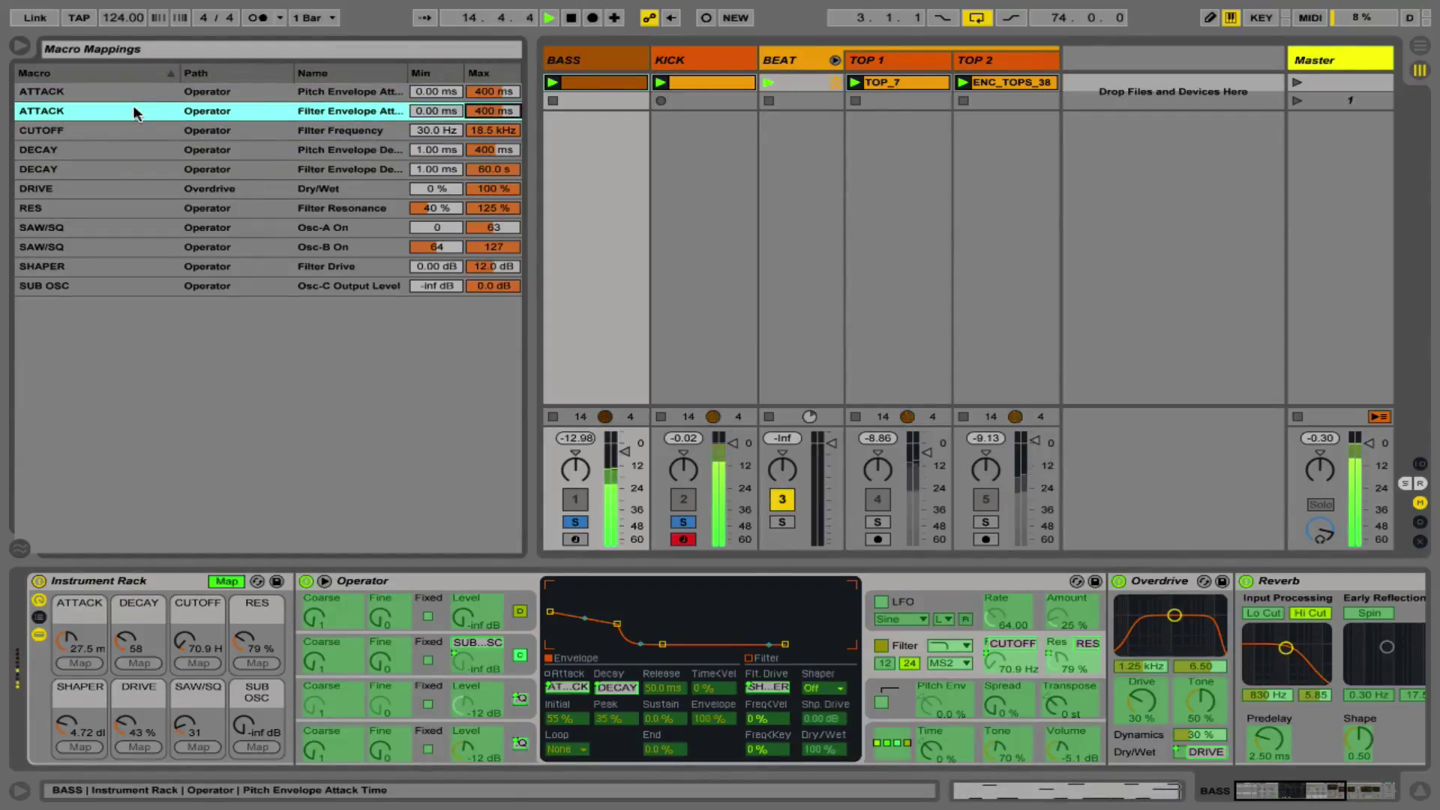
left_click(21, 48)
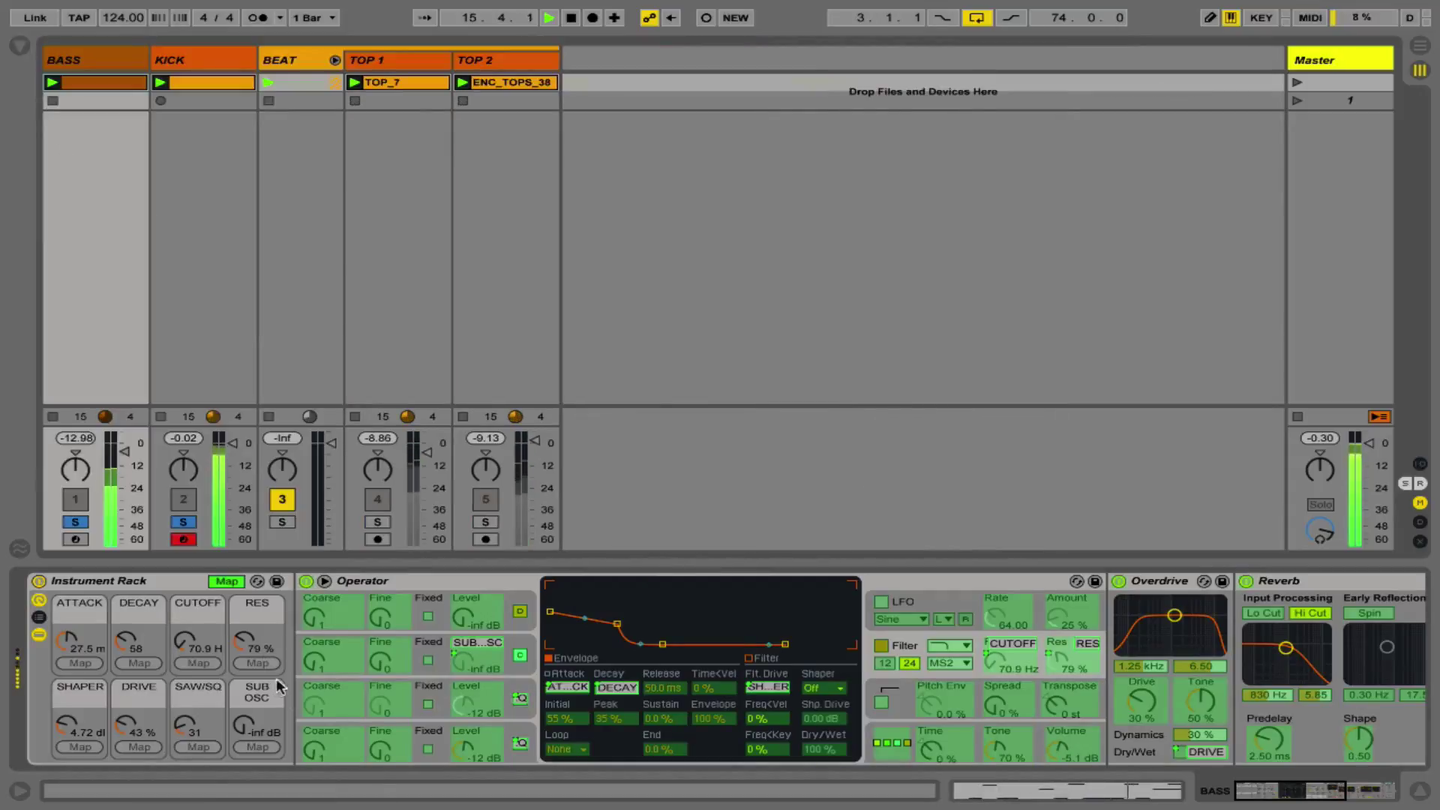
left_click(225, 583)
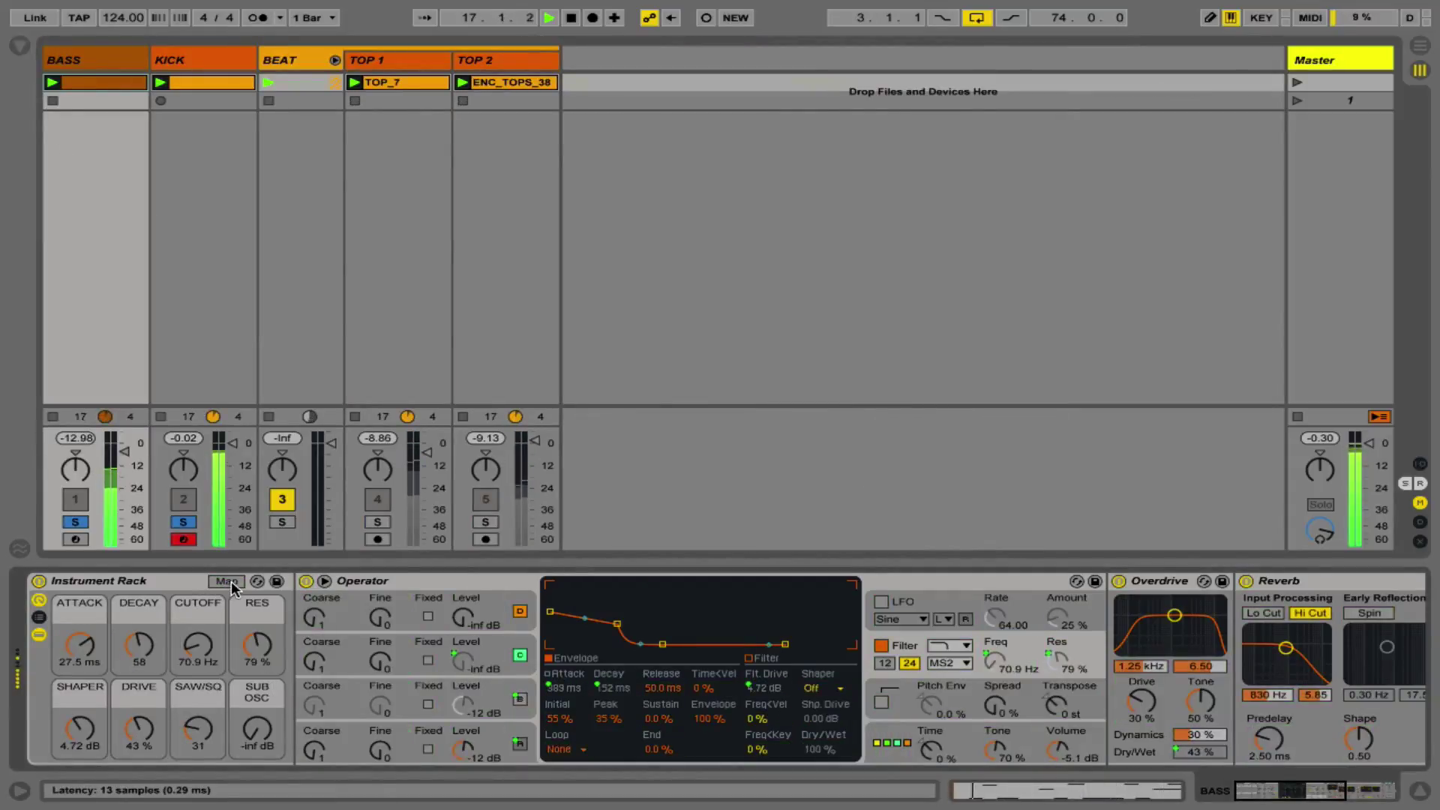
Step: Try the SUB OSC macro at -20 dB with oscillator C's Coarse at 0.5, and reset both to -inf dB and 1
left_click_drag(256, 729, 256, 705)
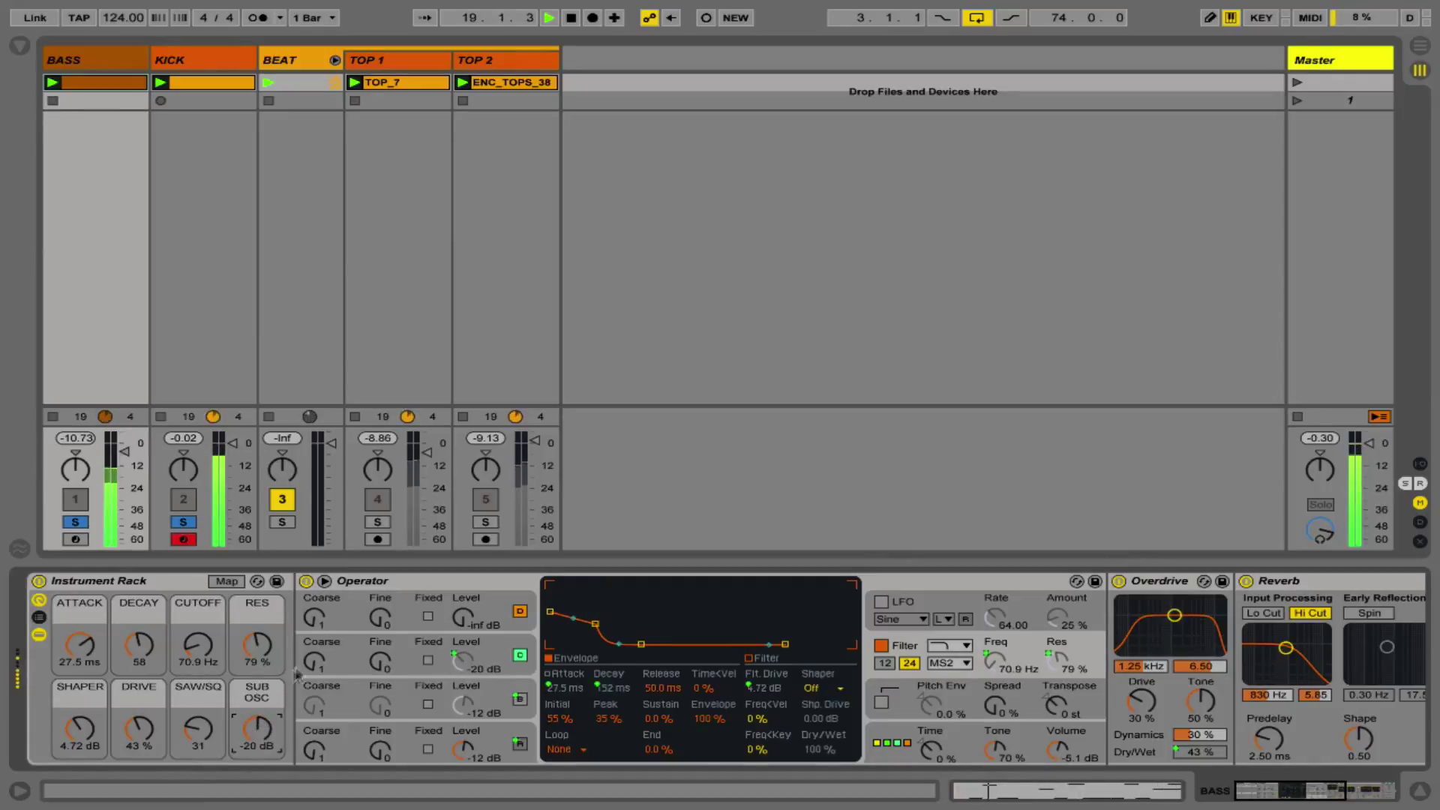
left_click_drag(314, 661, 315, 671)
left_click_drag(256, 724, 256, 742)
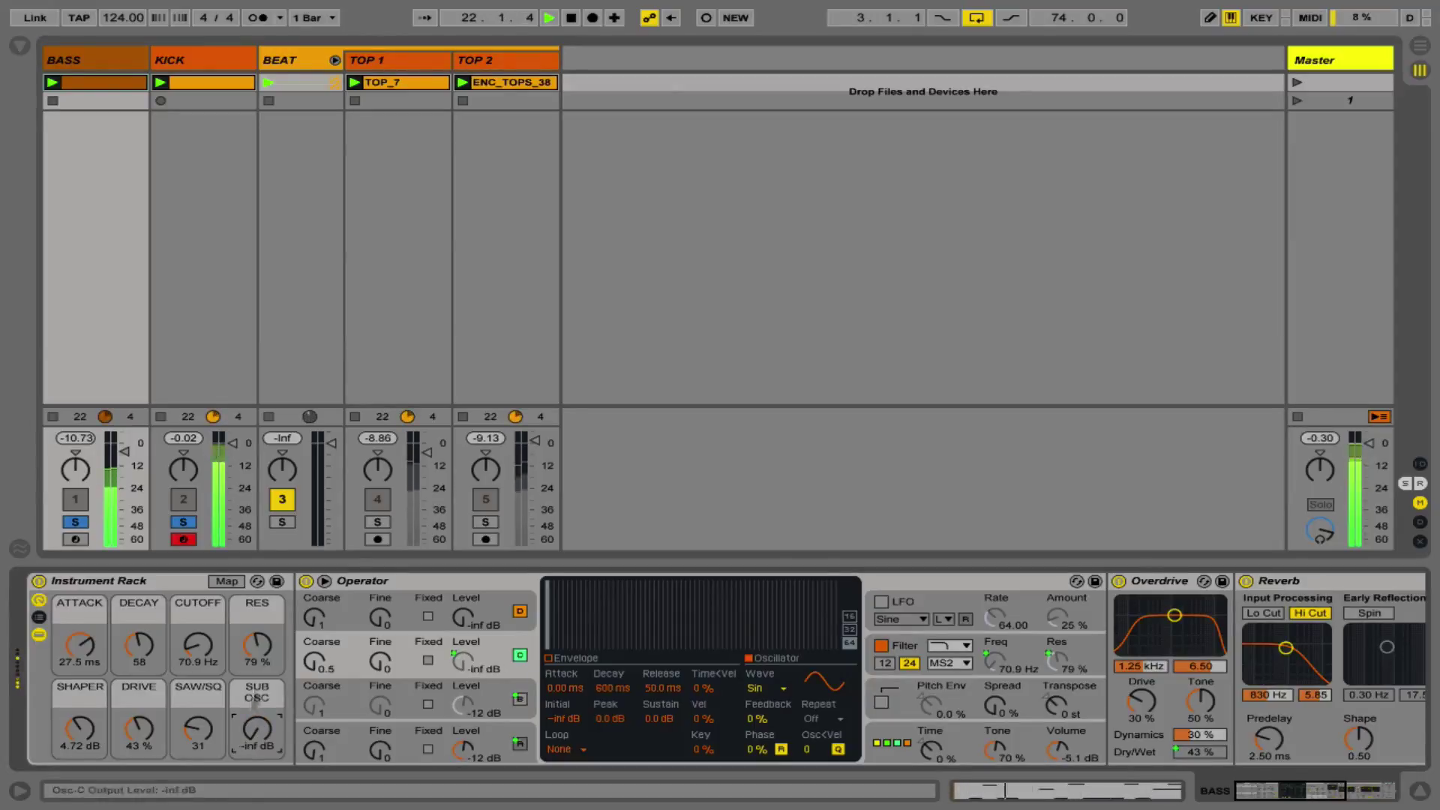
left_click(313, 663)
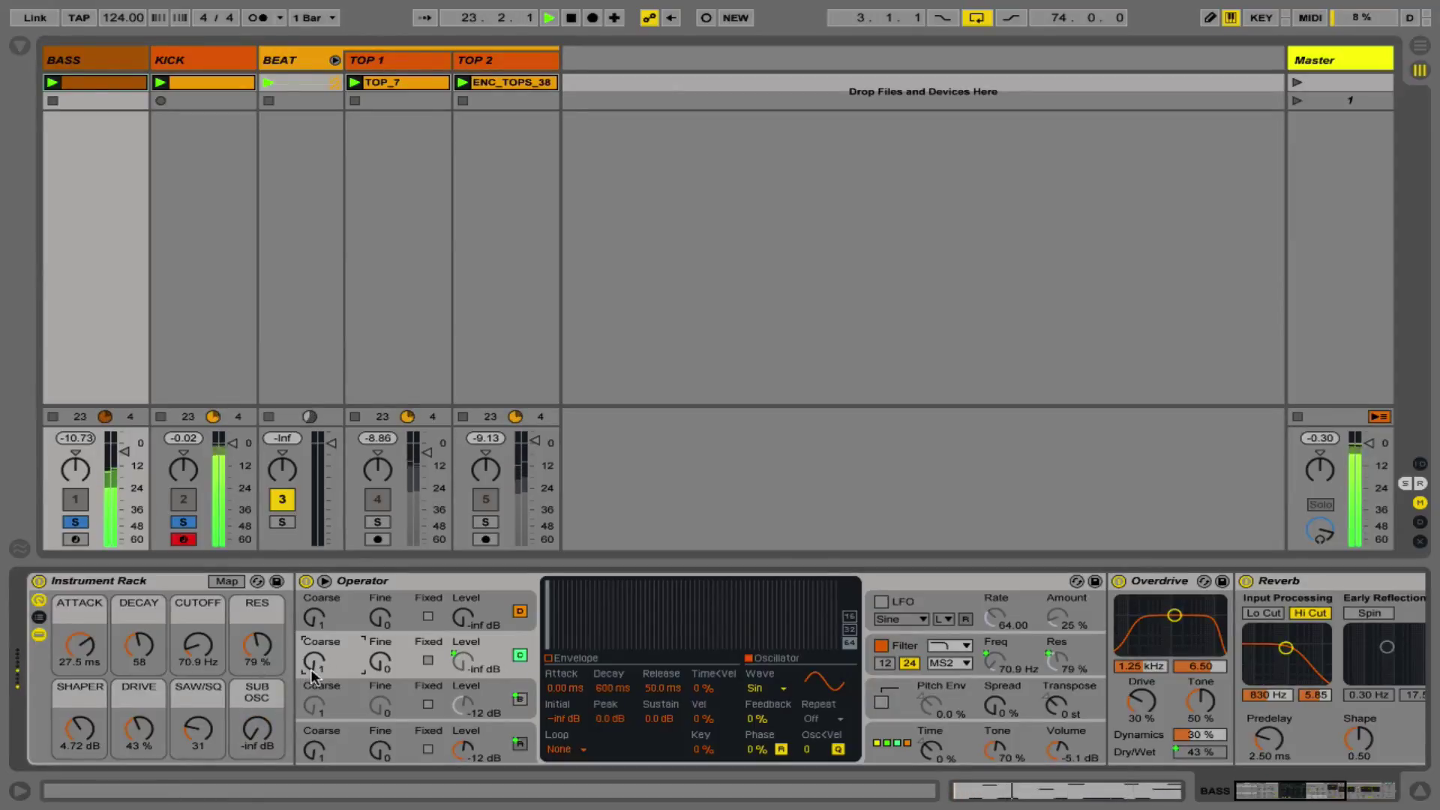
Step: Set the RES macro to 97 %, CUTOFF to 74.6 Hz and SAW/SQ to 84 during playback
left_click(257, 645)
left_click_drag(256, 645, 256, 642)
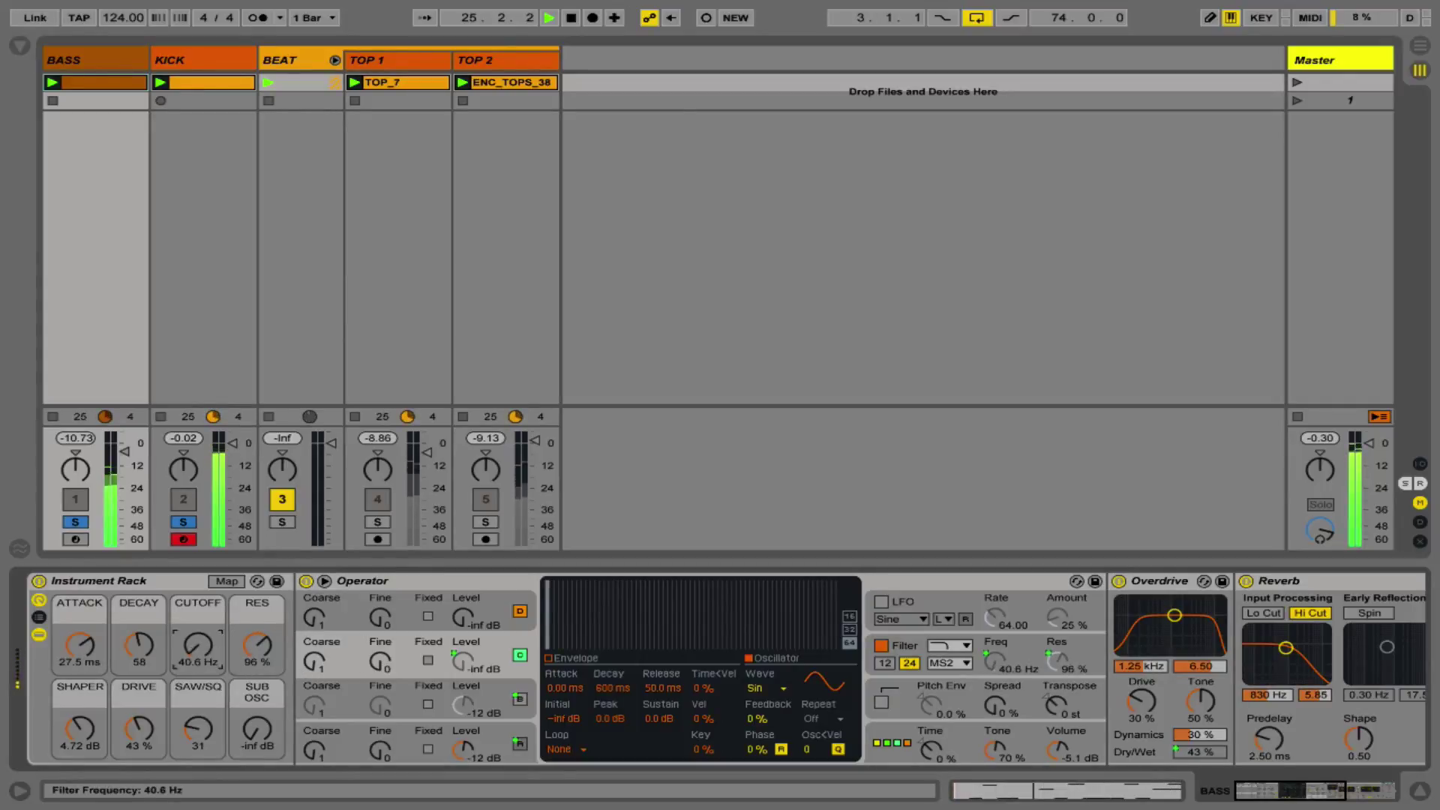
mouse_move(197, 675)
left_mouse_down()
mouse_move(196, 630)
mouse_move(190, 679)
left_mouse_up()
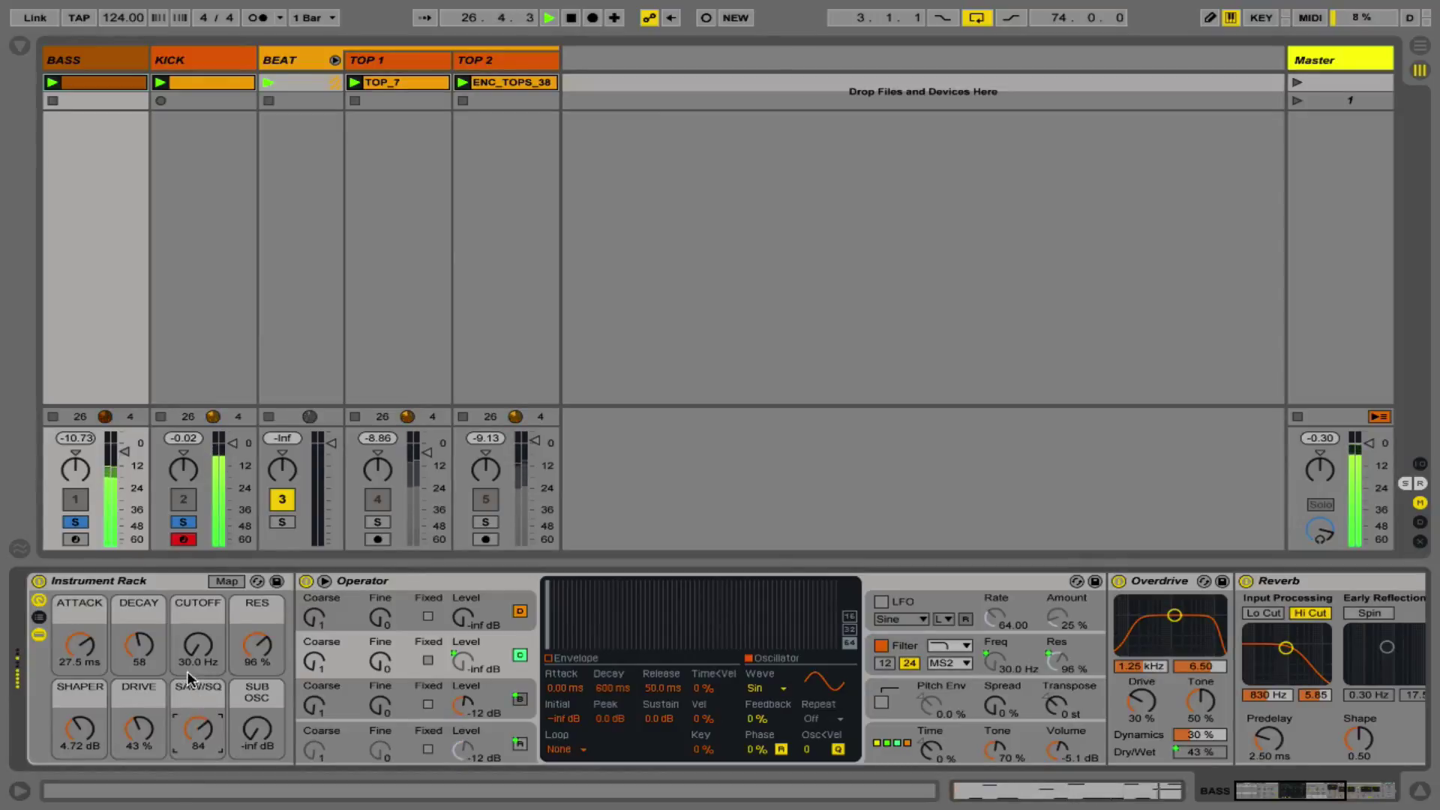
left_click_drag(257, 647, 257, 643)
mouse_move(198, 645)
left_mouse_down()
mouse_move(198, 609)
mouse_move(198, 634)
left_mouse_up()
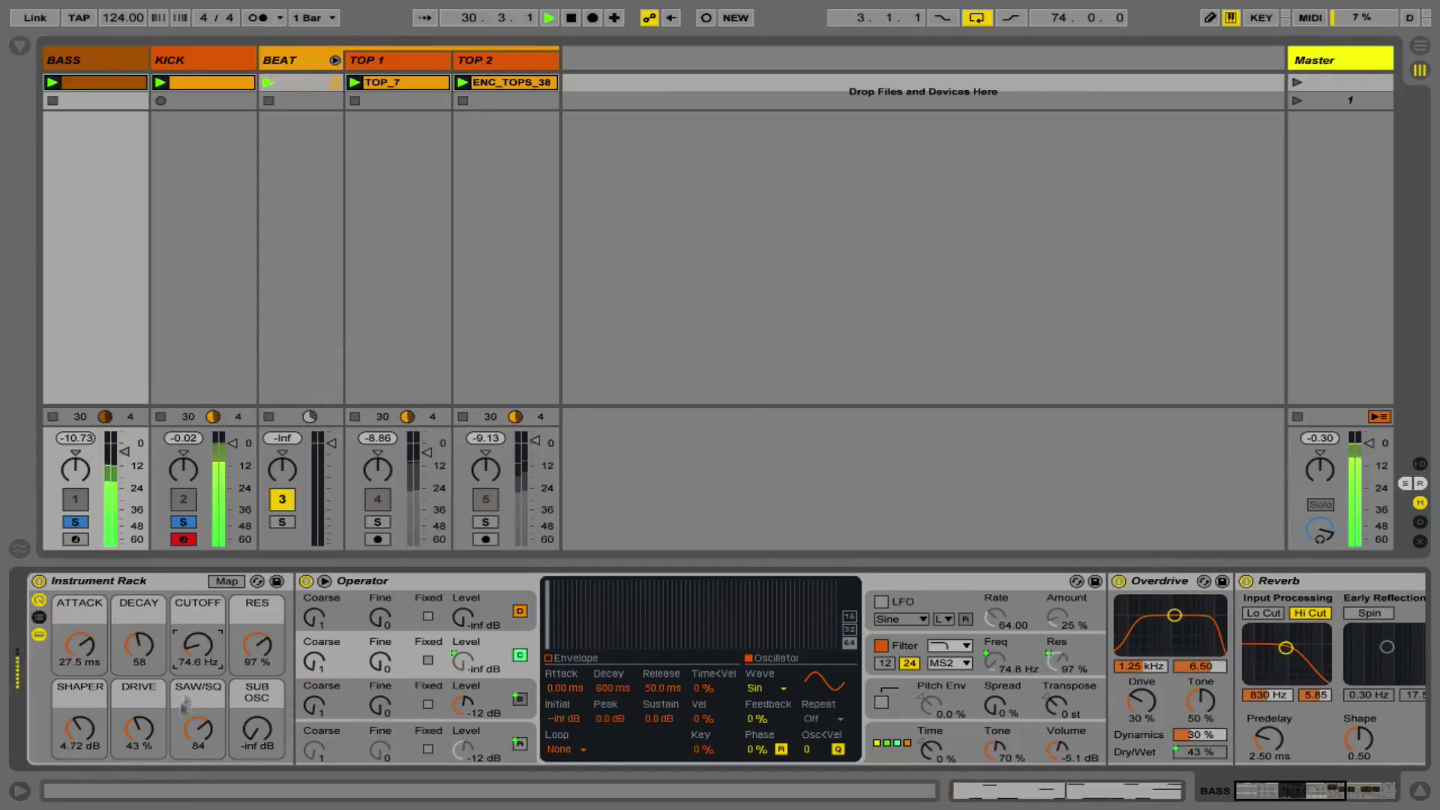
Step: Set the macros to DRIVE 62 %, SAW/SQ 33, SHAPER 1.98 dB, ATTACK 33.4 ms and DECAY 127
left_click_drag(138, 726, 199, 741)
left_click_drag(78, 728, 79, 724)
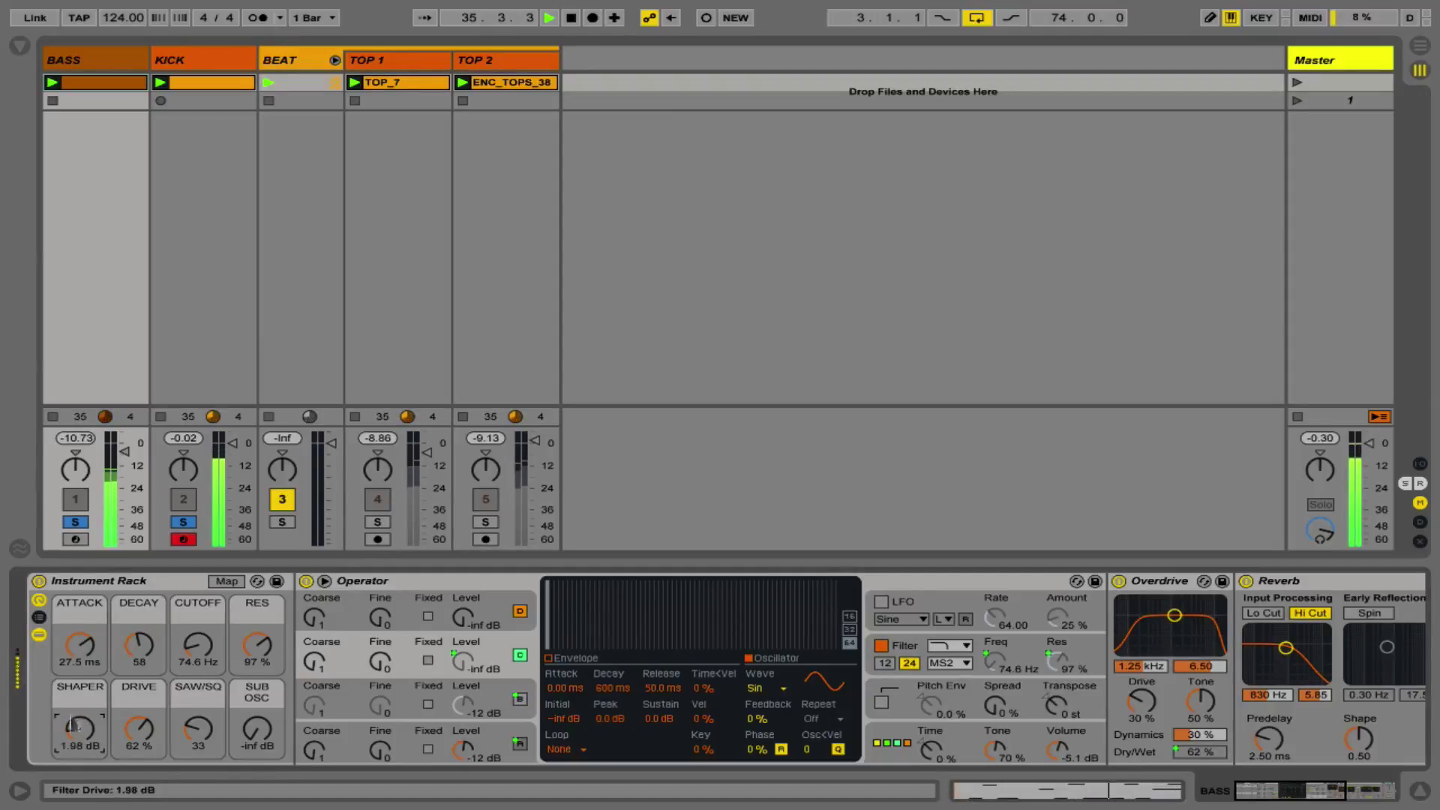
left_click_drag(82, 661, 139, 628)
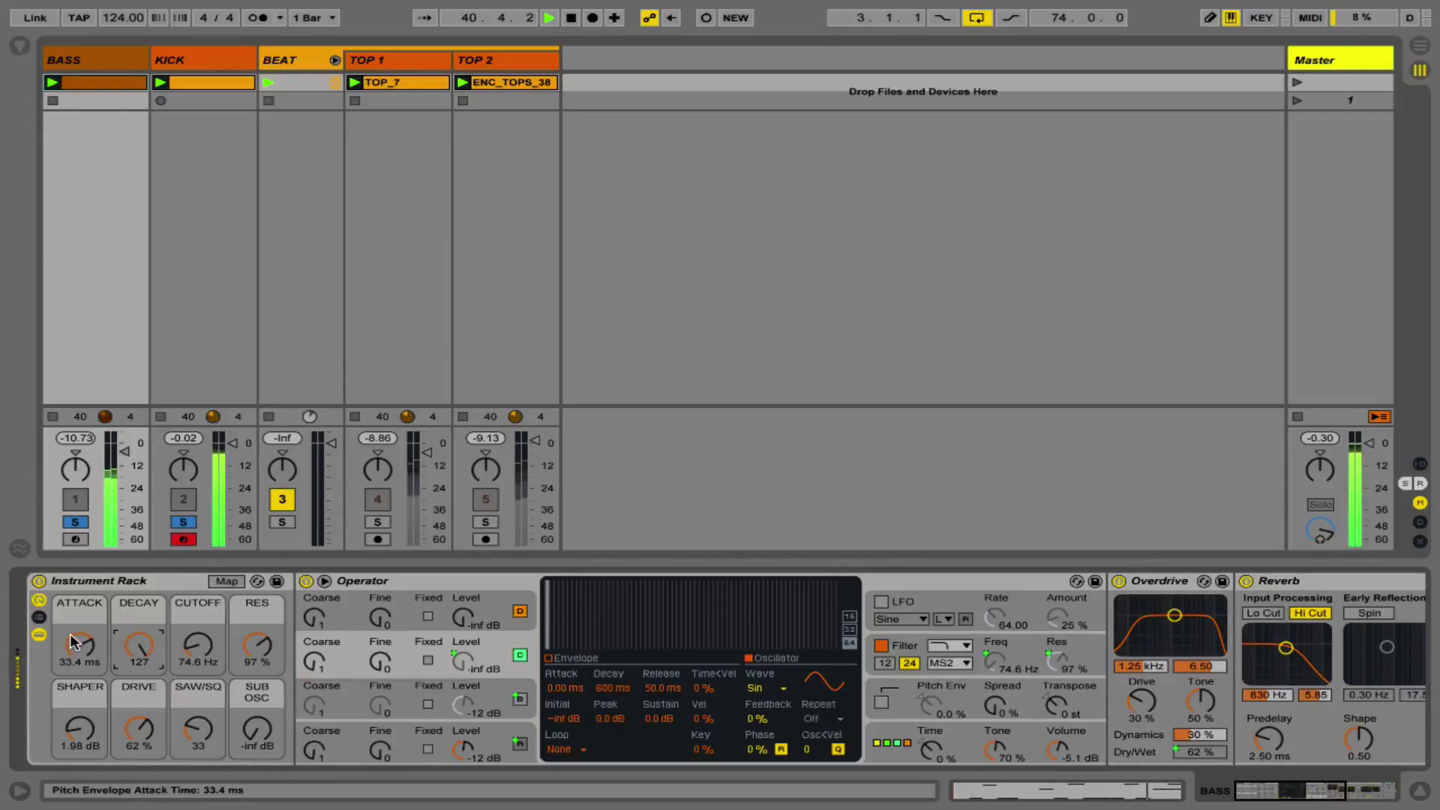
Step: Fine-tune the DRIVE macro to 58 % and the SHAPER macro to 3.40 dB while the loop plays
left_click_drag(138, 729, 80, 731)
left_click(80, 727)
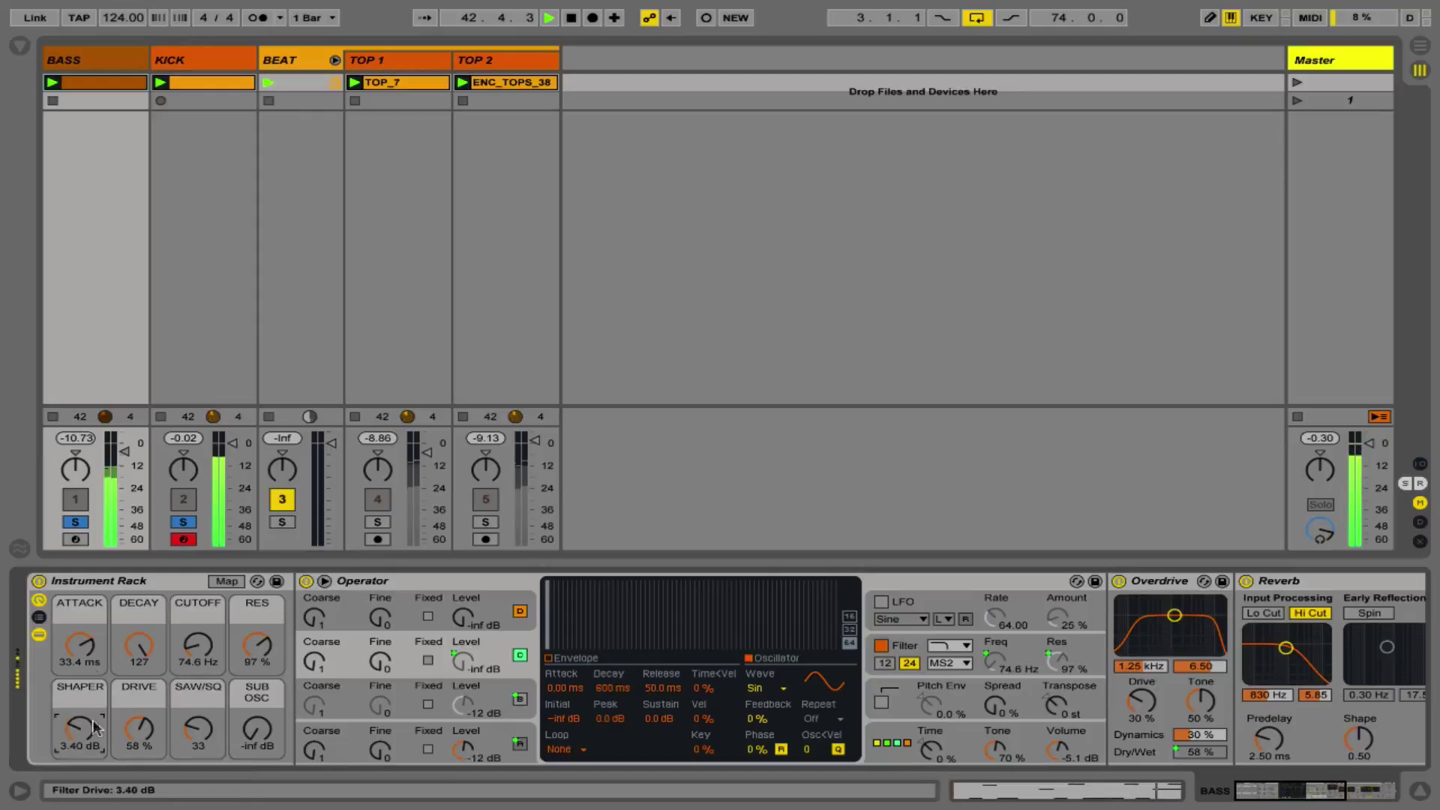
left_click(80, 643)
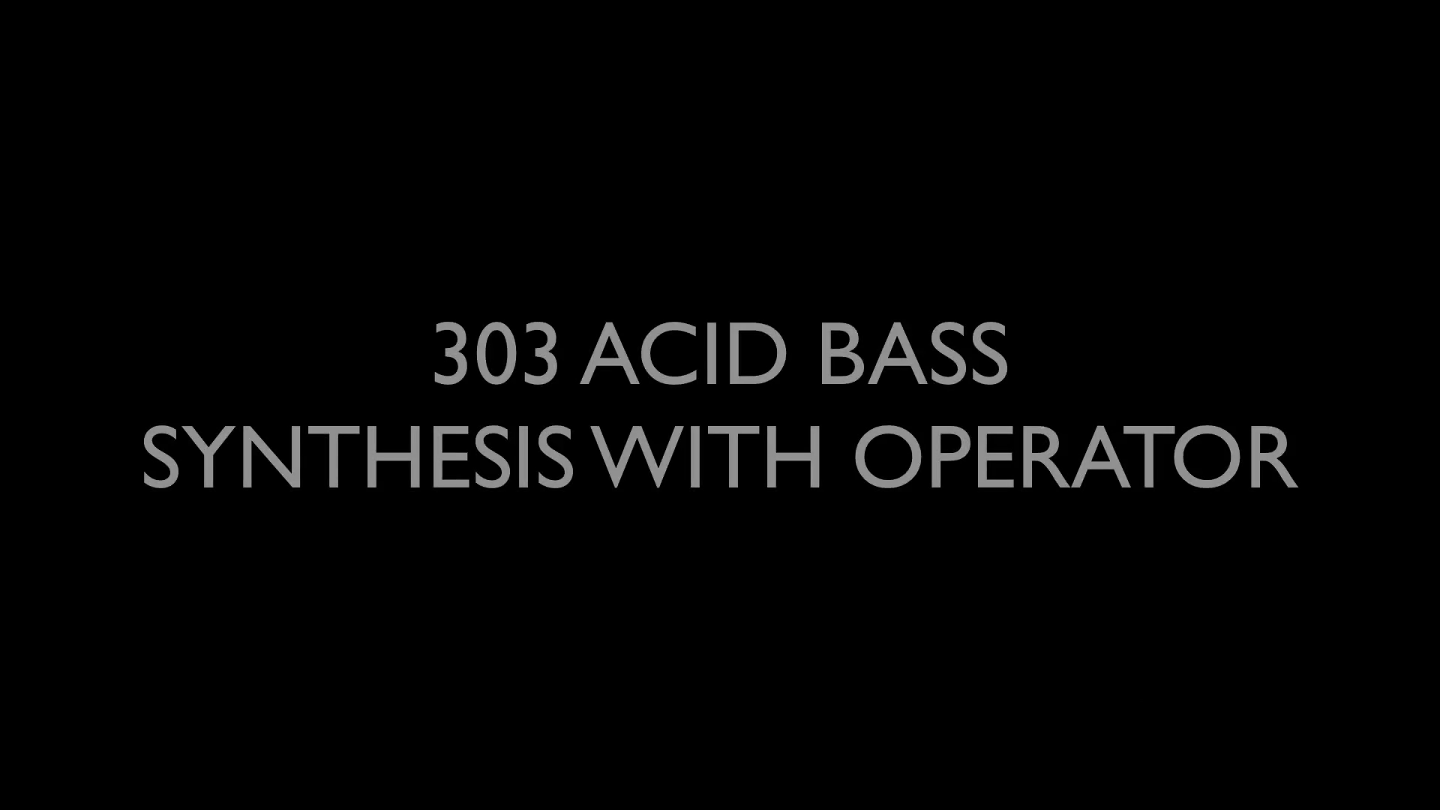